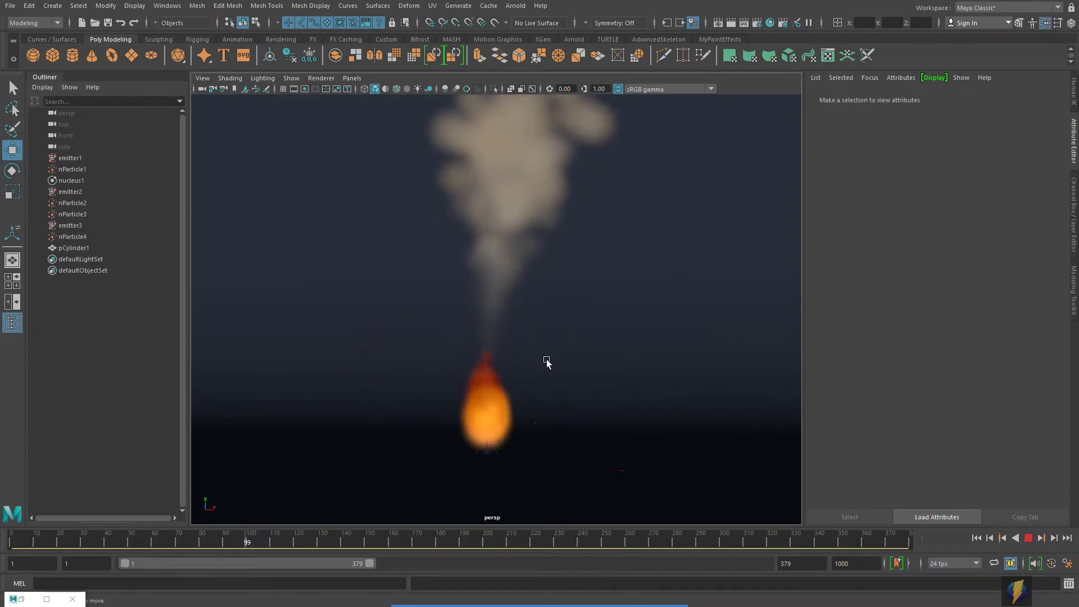
# Step: Orbit and zoom the camera around the backdrop and in on the smoke and flame
pyautogui.scroll(-5, 550, 363)
pyautogui.keyDown('alt'); pyautogui.moveTo(622, 339); pyautogui.dragTo(487, 322); pyautogui.keyUp('alt')
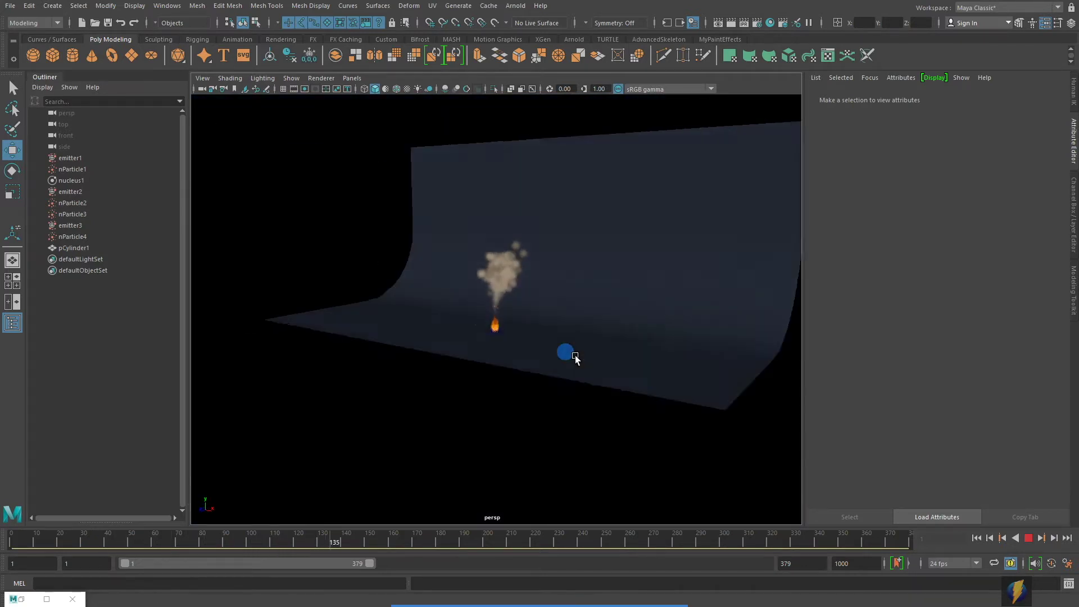
pyautogui.click(664, 288)
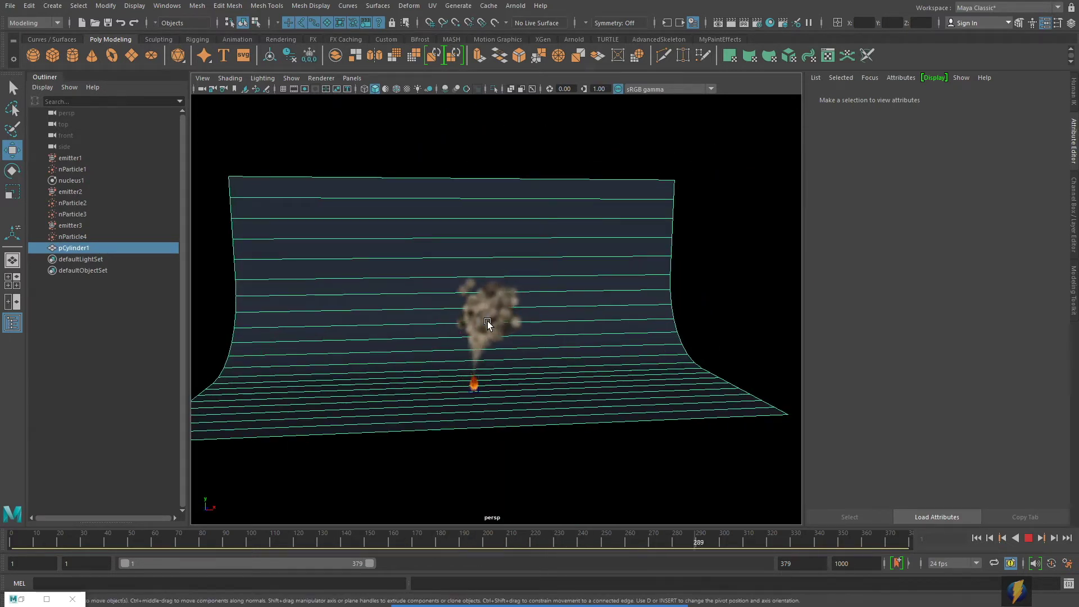
pyautogui.keyDown('alt'); pyautogui.moveTo(487, 321); pyautogui.dragTo(545, 354); pyautogui.keyUp('alt')
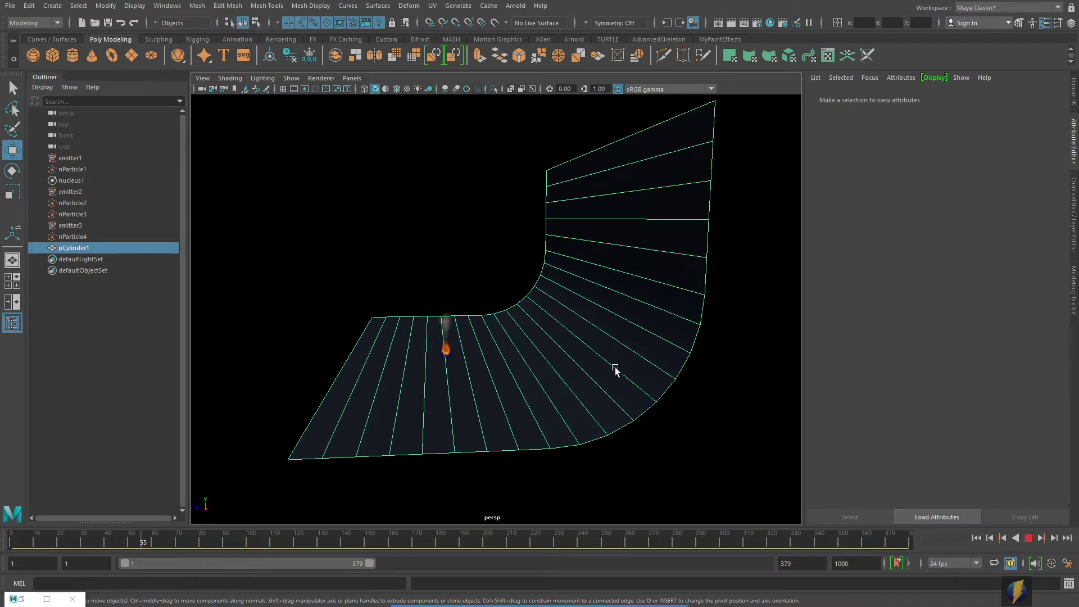
pyautogui.keyDown('alt'); pyautogui.moveTo(415, 351); pyautogui.dragTo(497, 346); pyautogui.keyUp('alt')
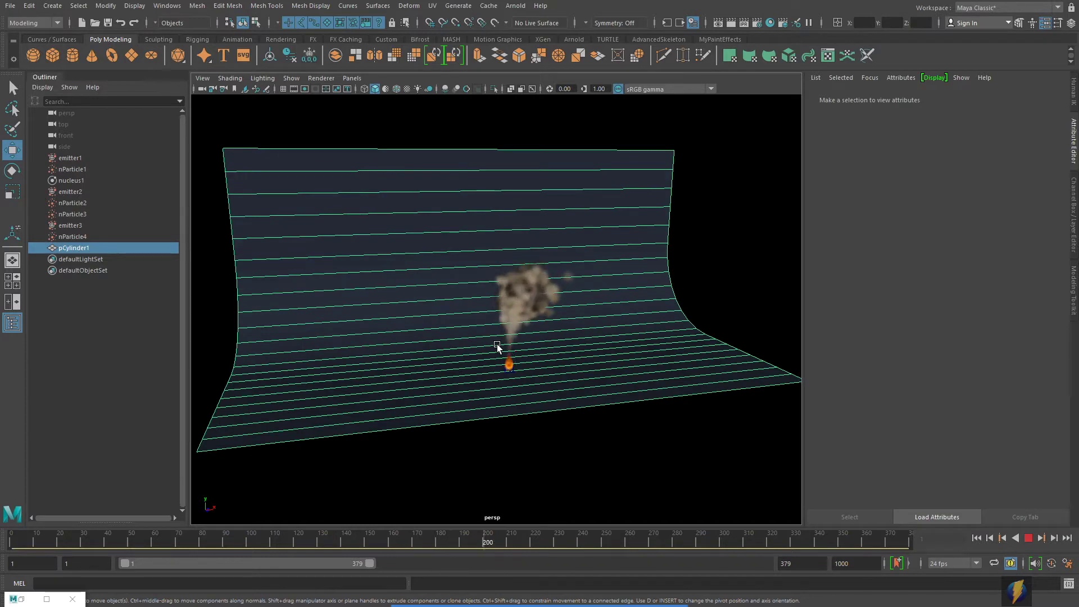
pyautogui.keyDown('alt'); pyautogui.moveTo(392, 376); pyautogui.dragTo(629, 303, button='right'); pyautogui.keyUp('alt')
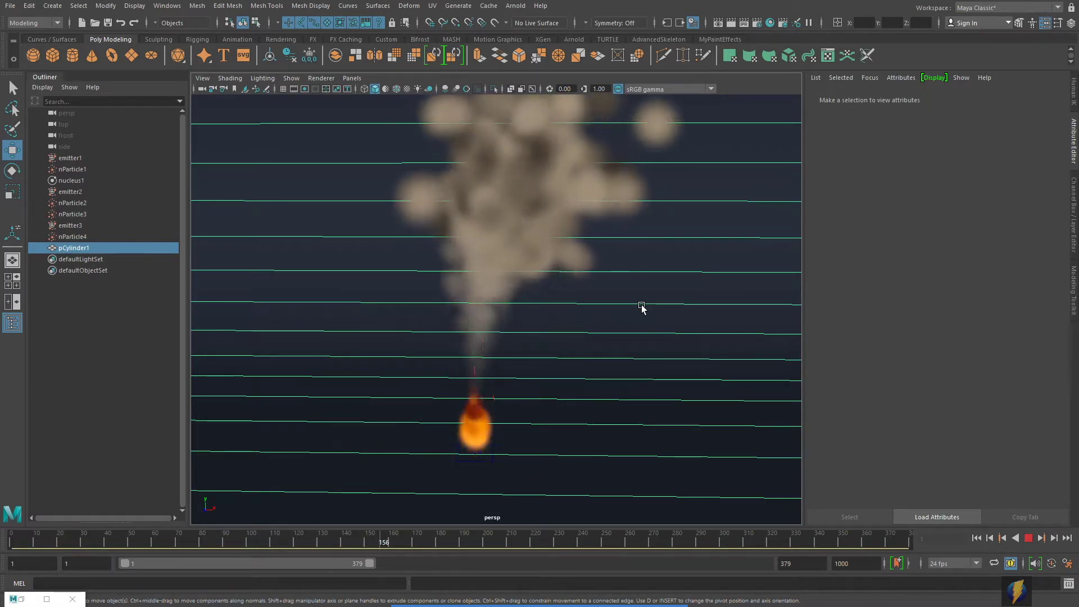
pyautogui.keyDown('alt'); pyautogui.moveTo(541, 359); pyautogui.dragTo(565, 359); pyautogui.keyUp('alt')
pyautogui.keyDown('alt'); pyautogui.moveTo(571, 357); pyautogui.dragTo(558, 296, button='right'); pyautogui.keyUp('alt')
pyautogui.keyDown('alt'); pyautogui.moveTo(558, 296); pyautogui.dragTo(567, 303); pyautogui.keyUp('alt')
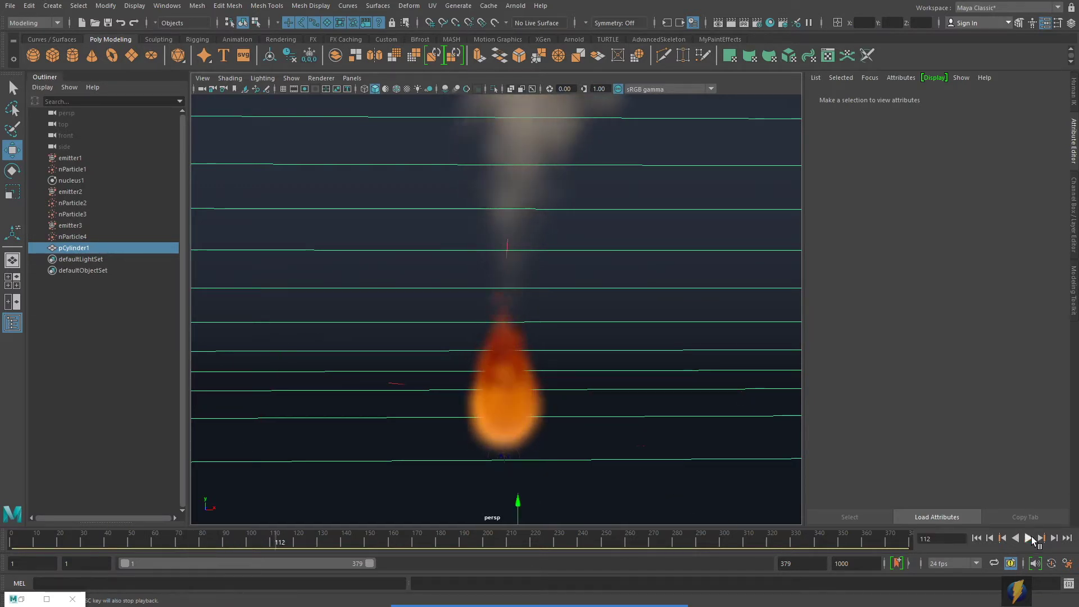
# Step: At frame 1, create a point light and raise it on Y into the flame
pyautogui.click(1029, 538)
pyautogui.click(976, 538)
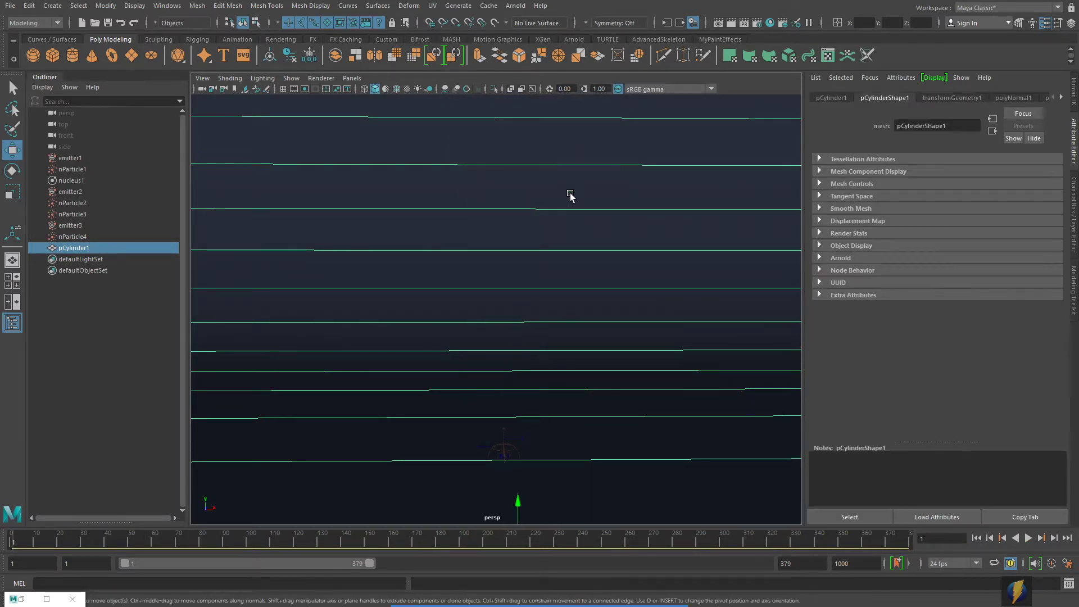
pyautogui.click(57, 6)
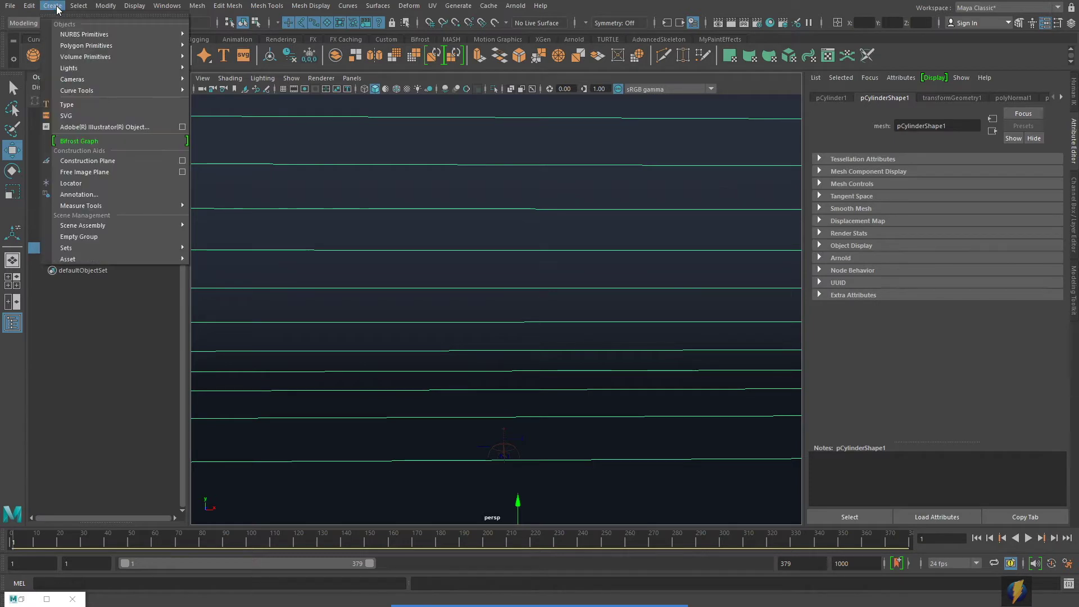
pyautogui.moveTo(163, 68)
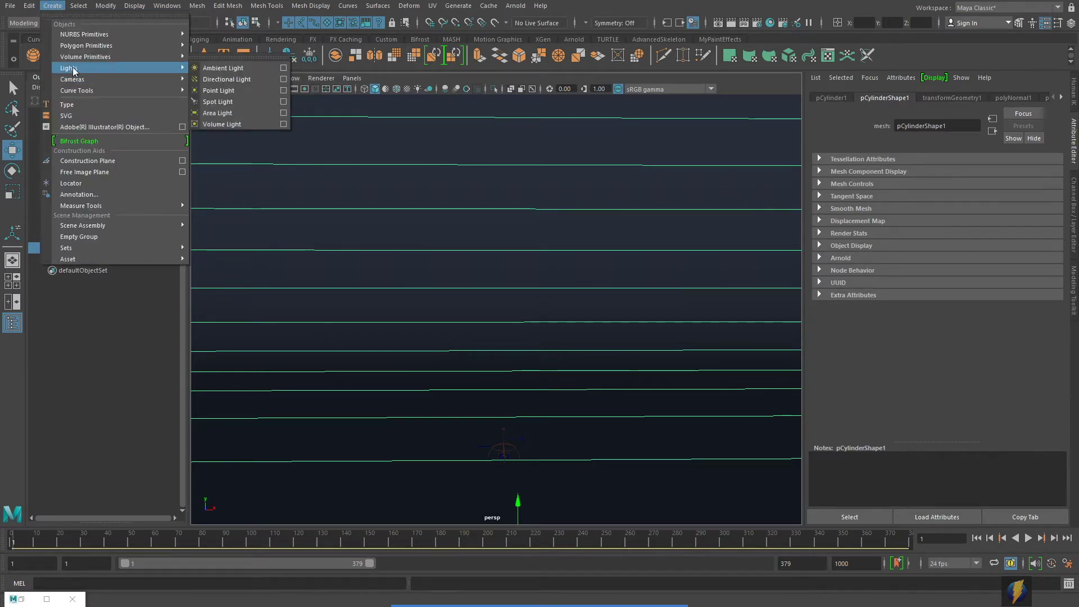
pyautogui.click(212, 91)
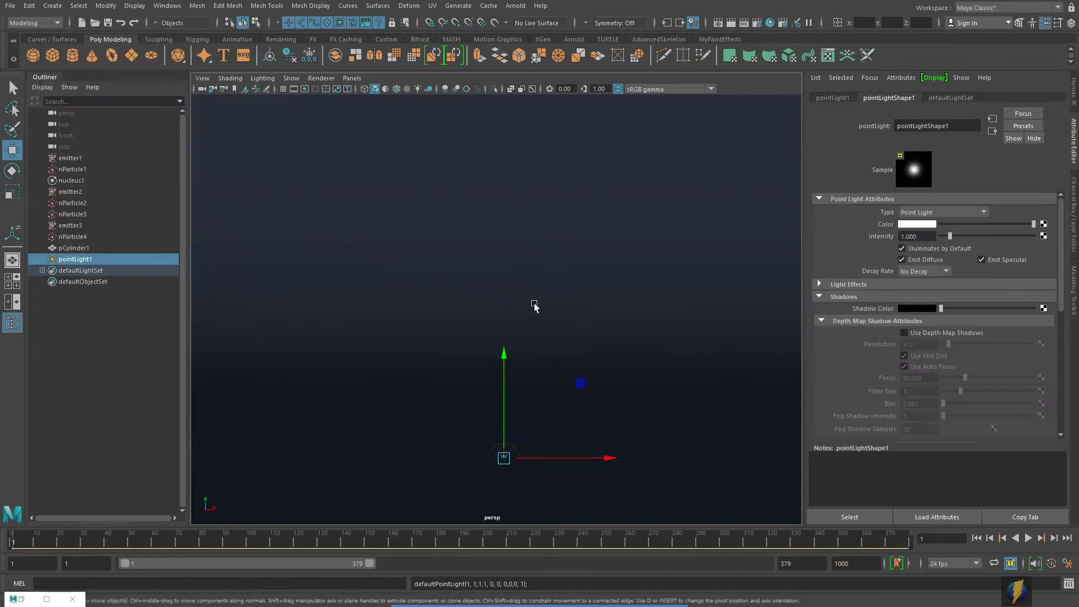
pyautogui.moveTo(509, 361); pyautogui.dragTo(494, 238)
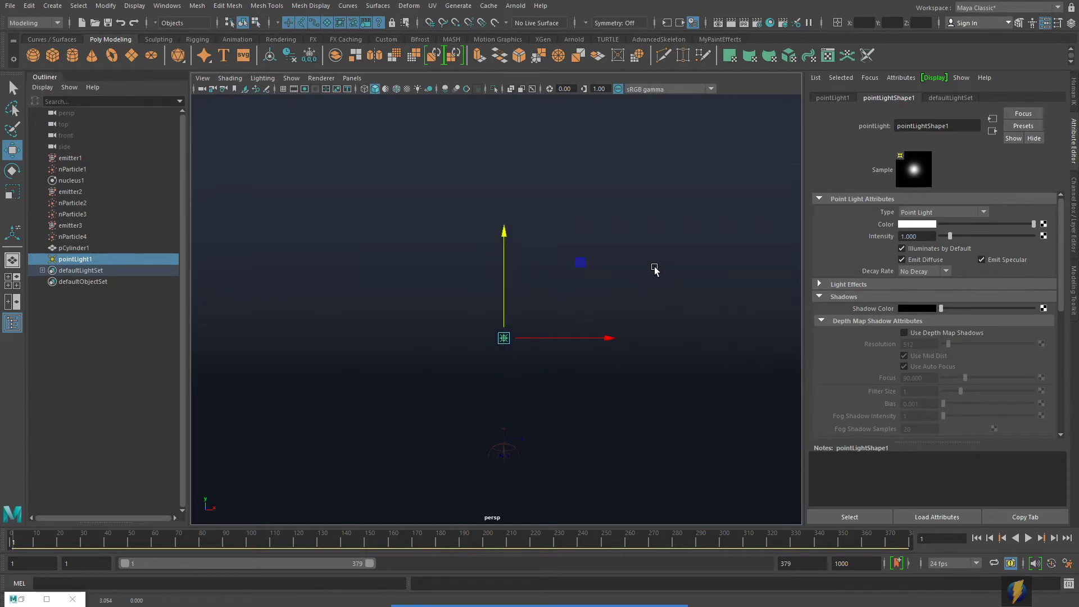
# Step: Switch the viewport to scene lighting and play back to check the light
pyautogui.press('7')
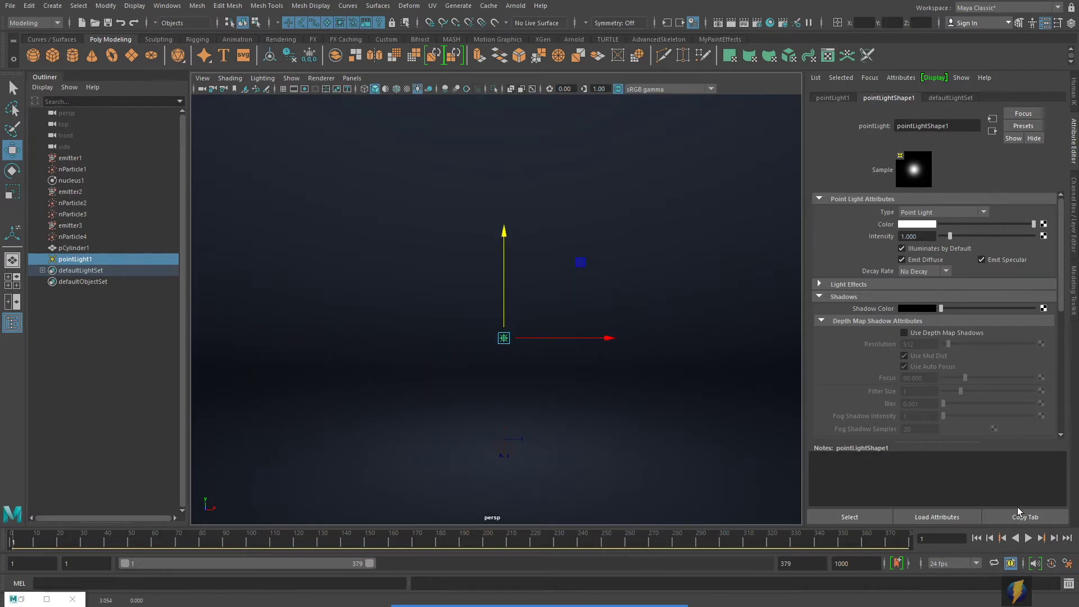
pyautogui.click(1028, 539)
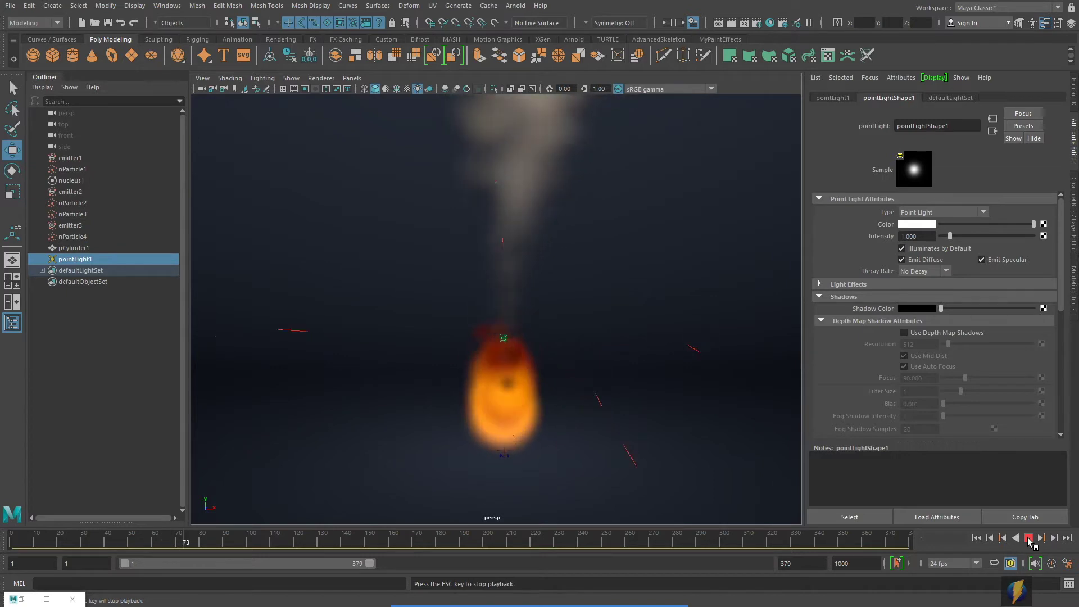
pyautogui.click(1028, 538)
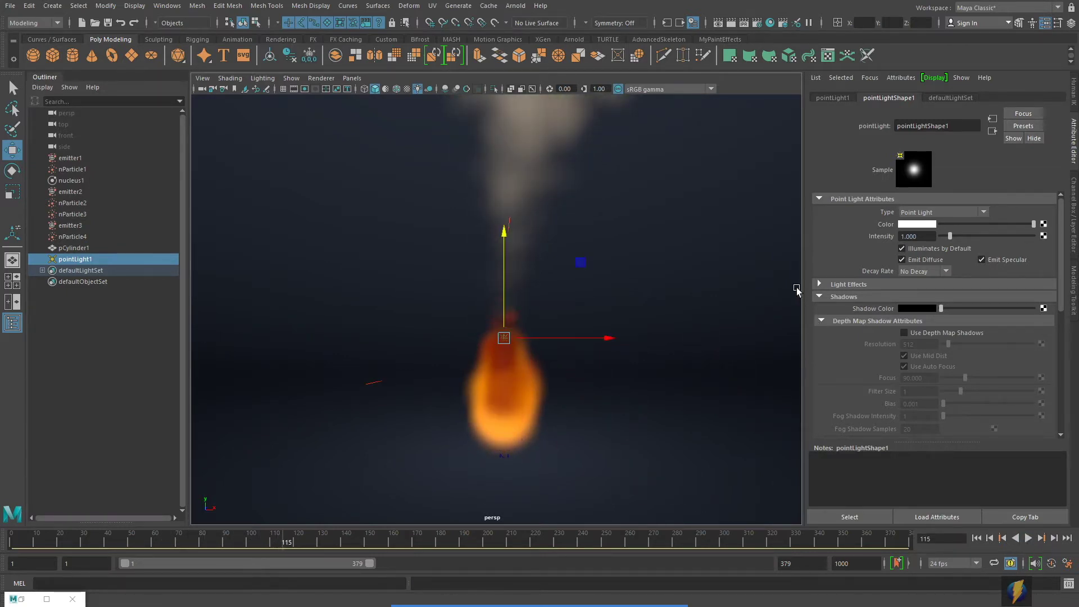
pyautogui.moveTo(660, 275)
pyautogui.mouseDown()
pyautogui.moveTo(774, 240)
pyautogui.moveTo(869, 228)
pyautogui.mouseUp()
# Step: Set pointLight1's color to orange (hue about 10.3) and play back the warm glow
pyautogui.click(922, 224)
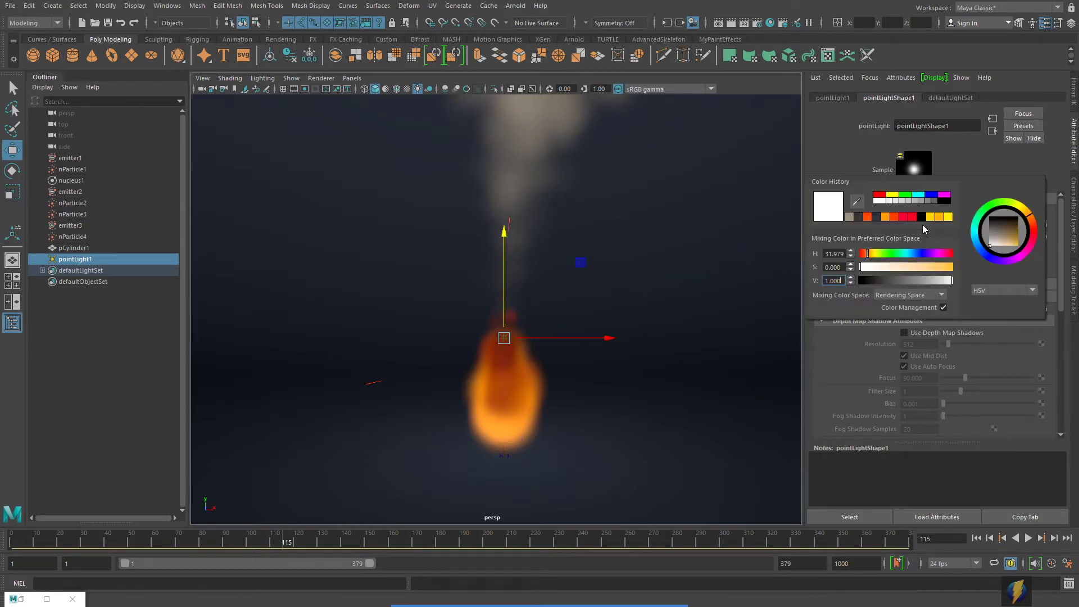
pyautogui.click(868, 218)
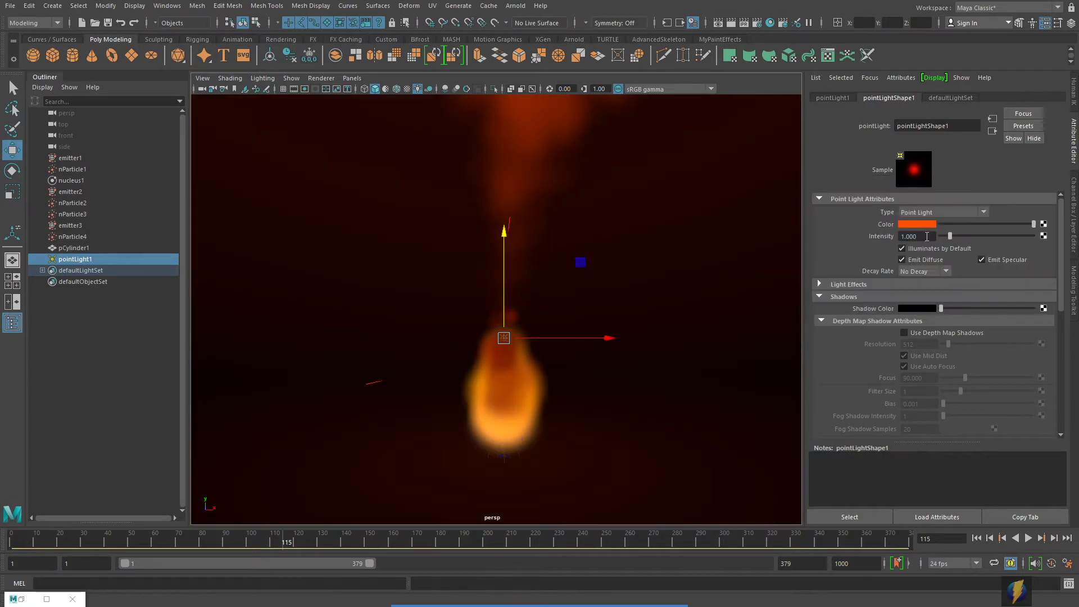
pyautogui.click(920, 226)
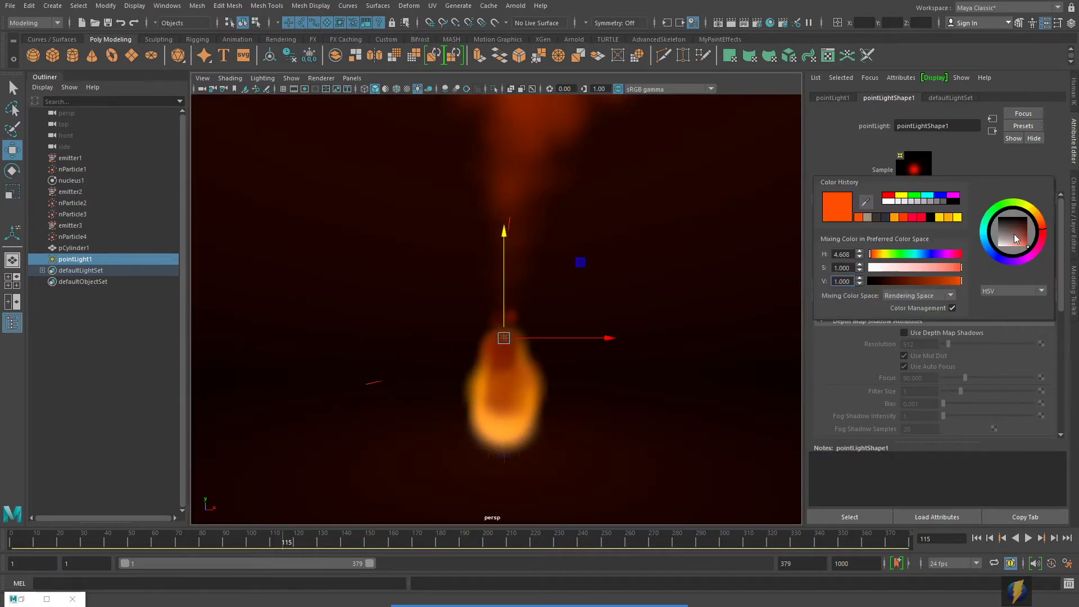
pyautogui.moveTo(1044, 230)
pyautogui.mouseDown()
pyautogui.moveTo(1040, 219)
pyautogui.moveTo(1040, 231)
pyautogui.mouseUp()
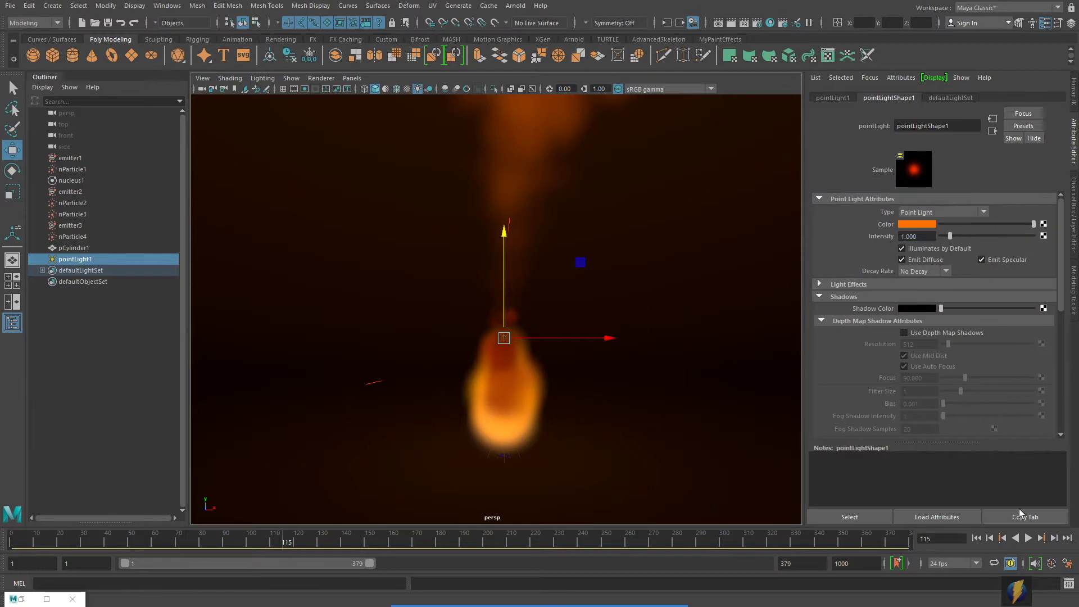
pyautogui.click(1028, 538)
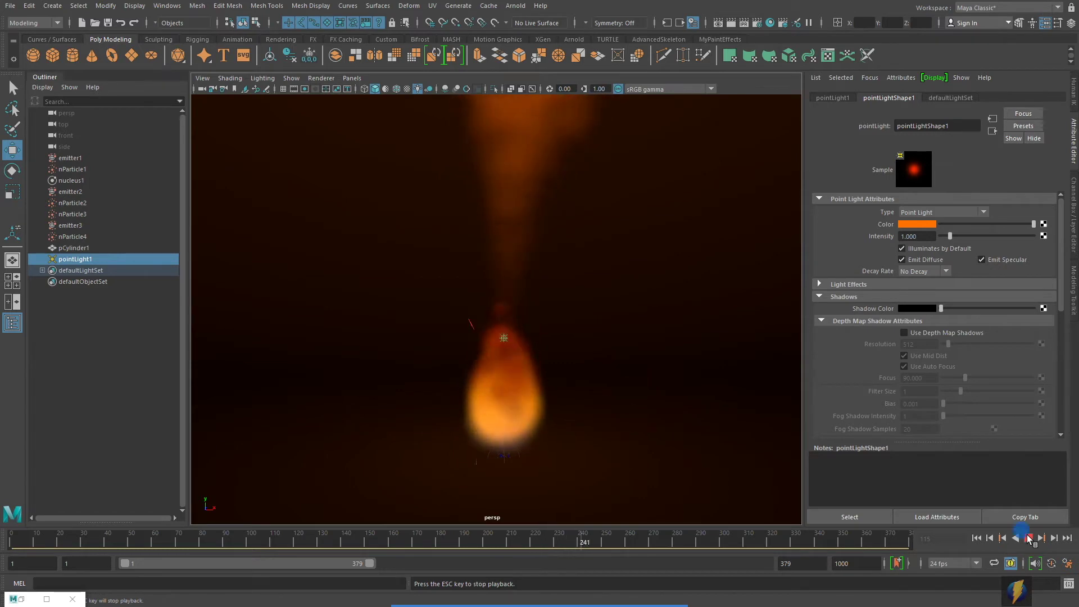
pyautogui.click(1029, 538)
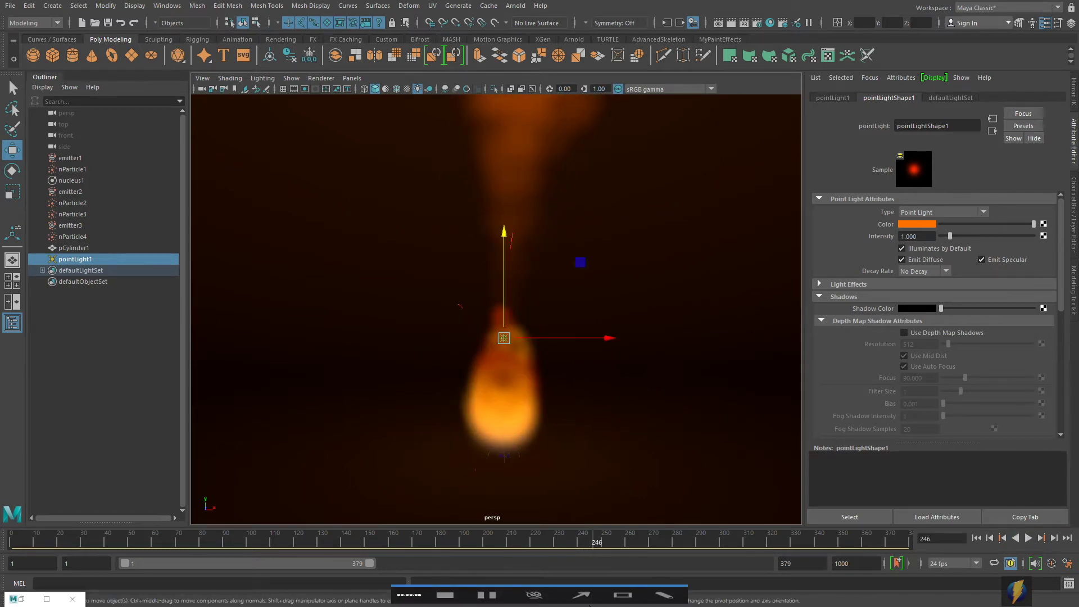
# Step: Try brighter and dimmer pointLight1 intensities, then set intensity to 0 at frame 1
pyautogui.click(581, 583)
pyautogui.moveTo(639, 256); pyautogui.dragTo(875, 239)
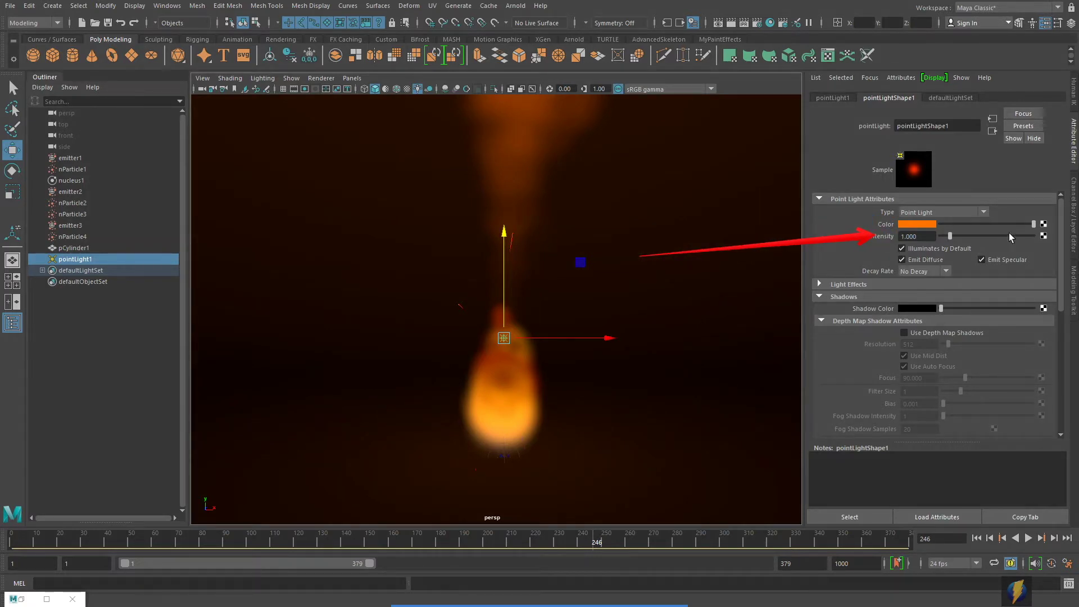
pyautogui.moveTo(949, 236)
pyautogui.mouseDown()
pyautogui.moveTo(971, 238)
pyautogui.moveTo(946, 240)
pyautogui.mouseUp()
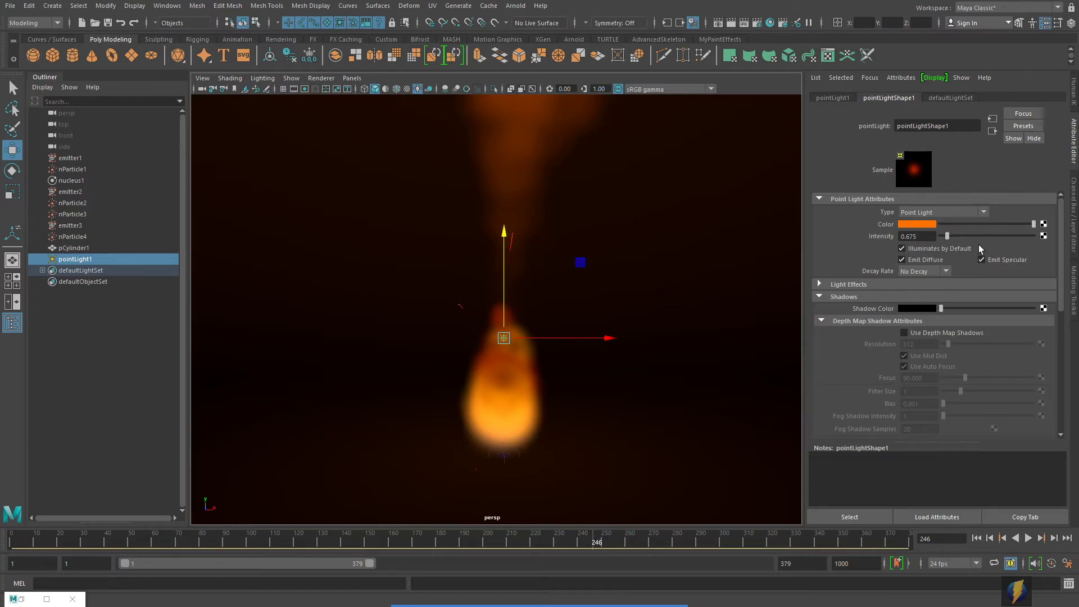
pyautogui.moveTo(948, 234); pyautogui.dragTo(951, 236)
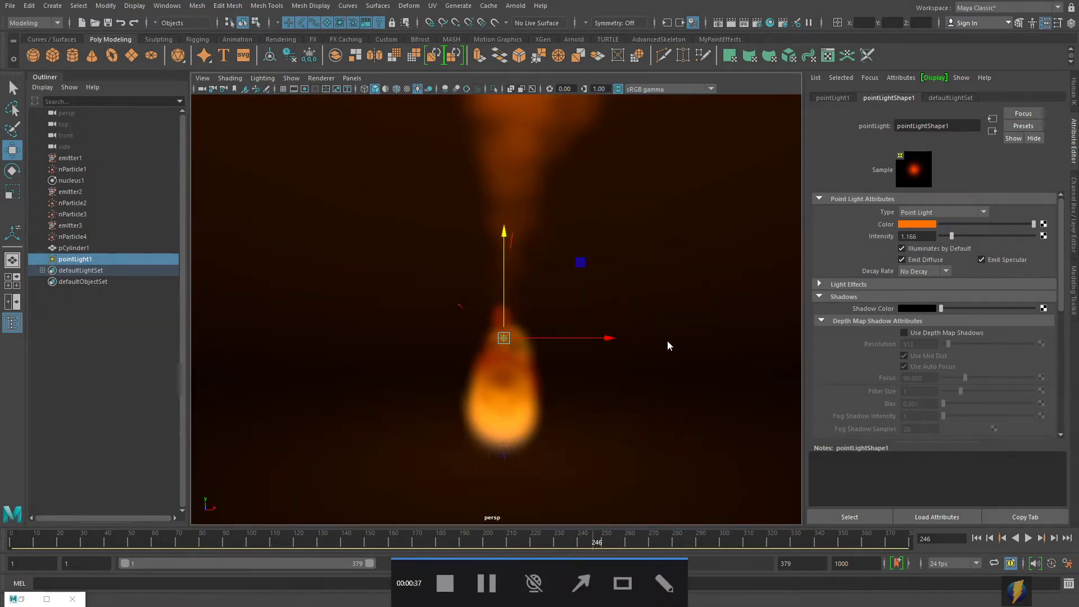
pyautogui.moveTo(667, 340); pyautogui.dragTo(849, 241)
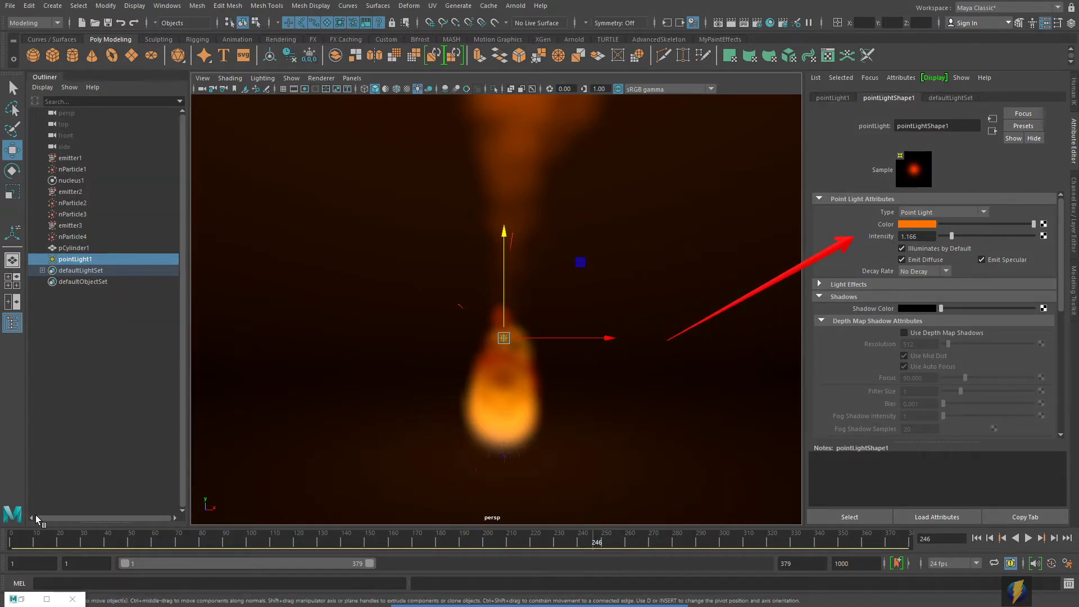
pyautogui.moveTo(41, 537); pyautogui.dragTo(11, 543)
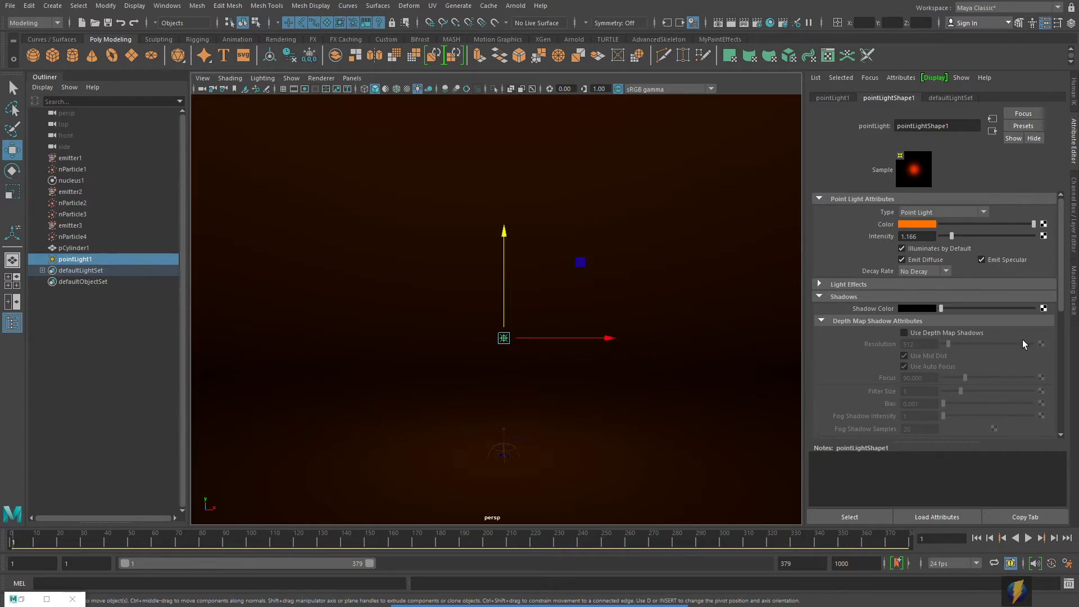
pyautogui.moveTo(951, 236); pyautogui.dragTo(933, 235)
# Step: Key pointLight1's intensity at 0 on frame 1 and move to frame 20
pyautogui.rightClick(877, 239)
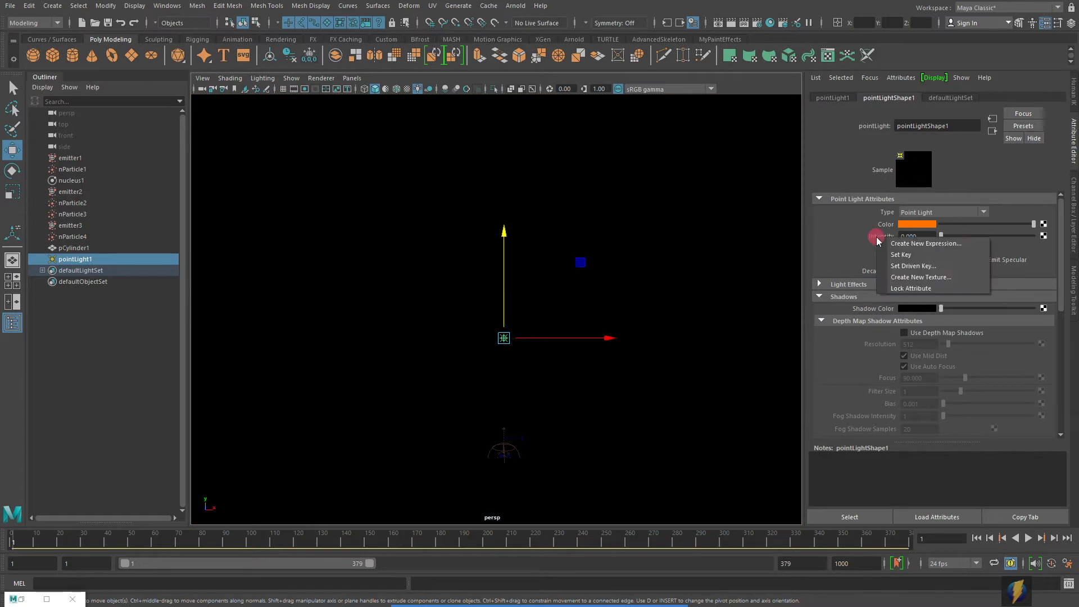
pyautogui.click(899, 255)
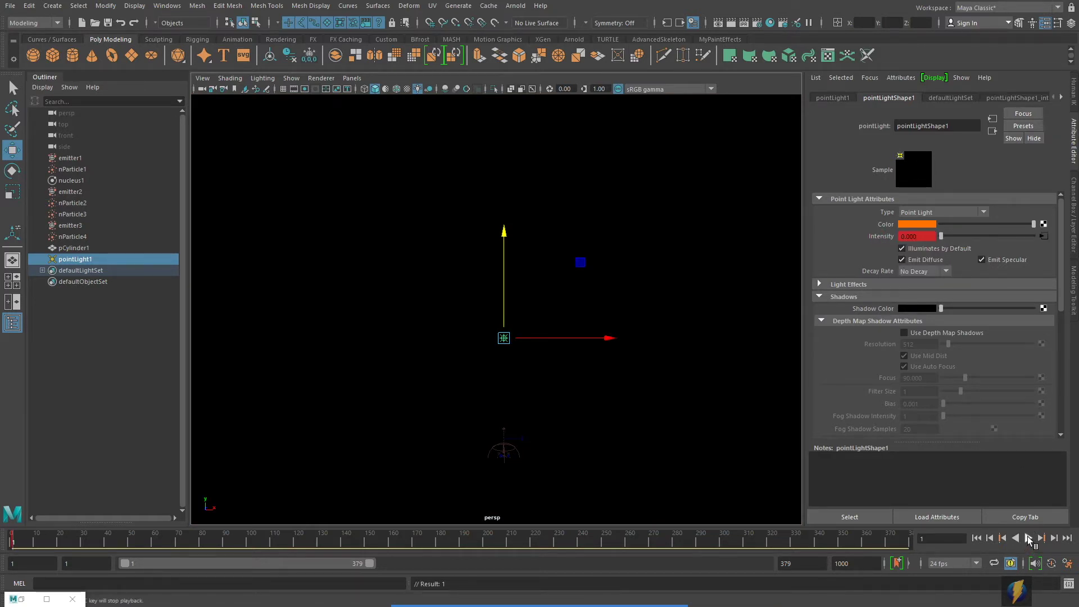
pyautogui.click(1028, 538)
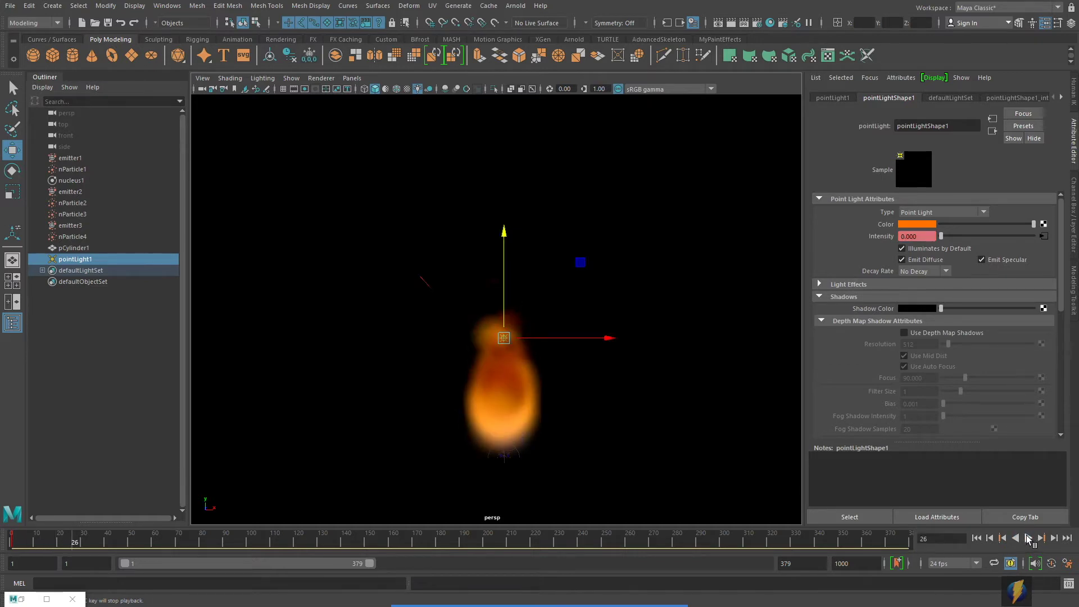
pyautogui.moveTo(71, 544); pyautogui.dragTo(60, 546)
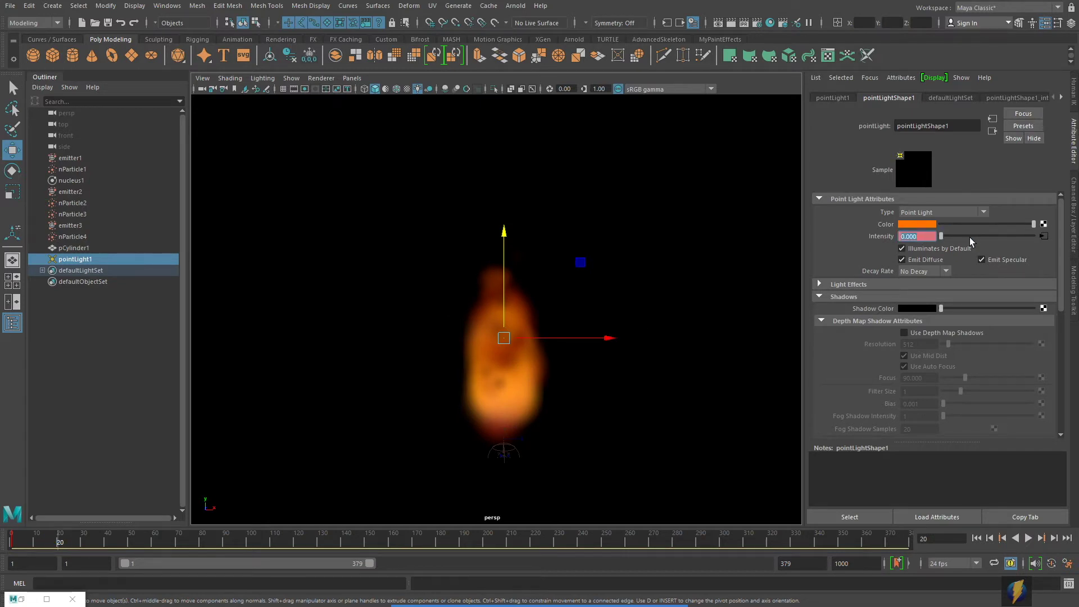
# Step: Key intensity 1 at frame 20 and play the animation from frame 1
pyautogui.write('1')
pyautogui.rightClick(882, 236)
pyautogui.click(913, 250)
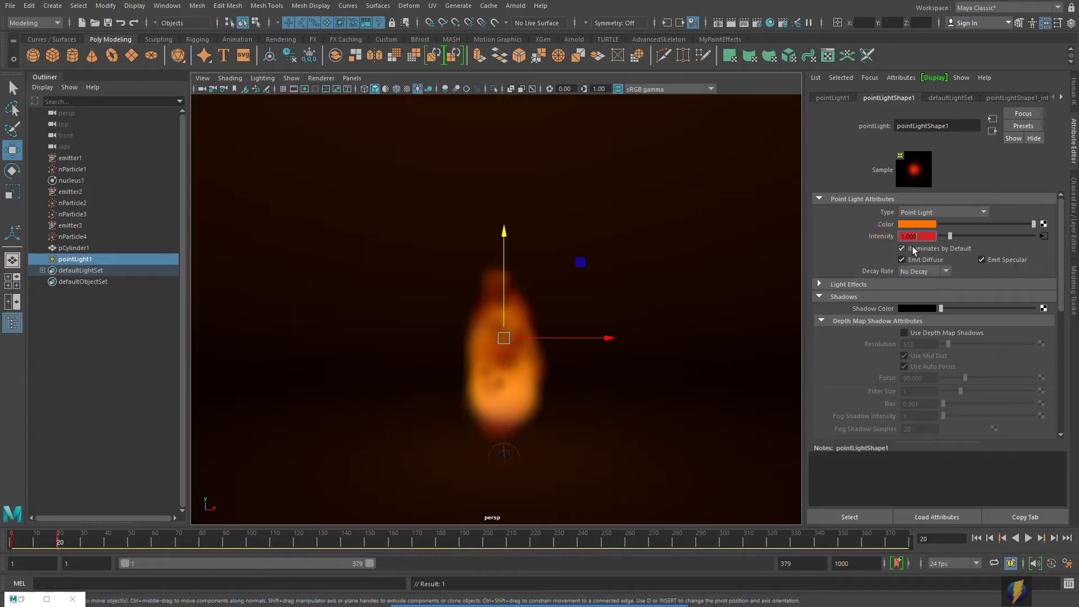
pyautogui.click(976, 538)
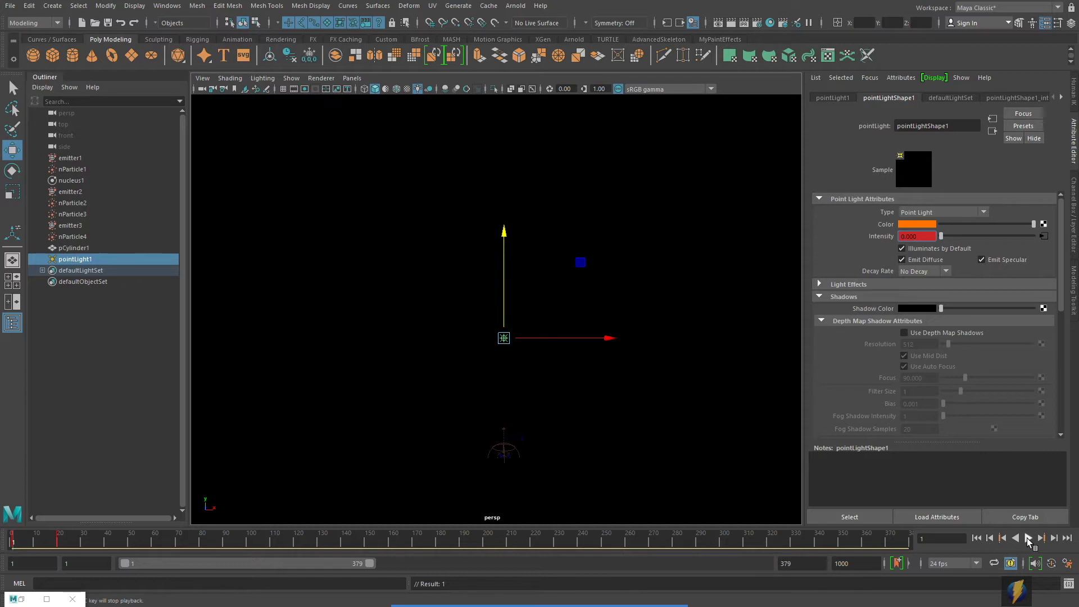
pyautogui.click(1029, 538)
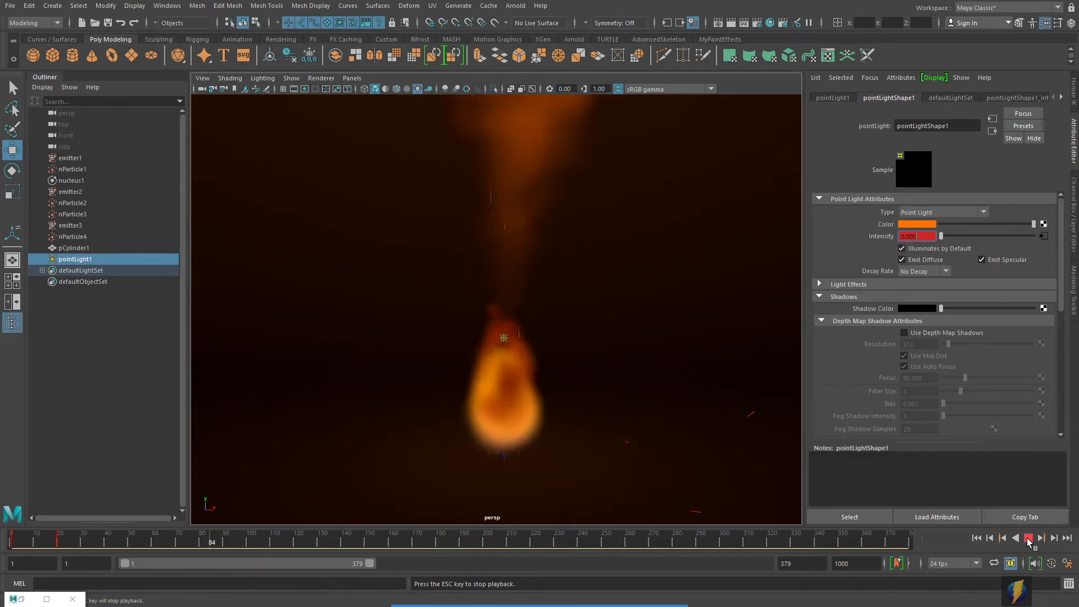
pyautogui.click(1028, 539)
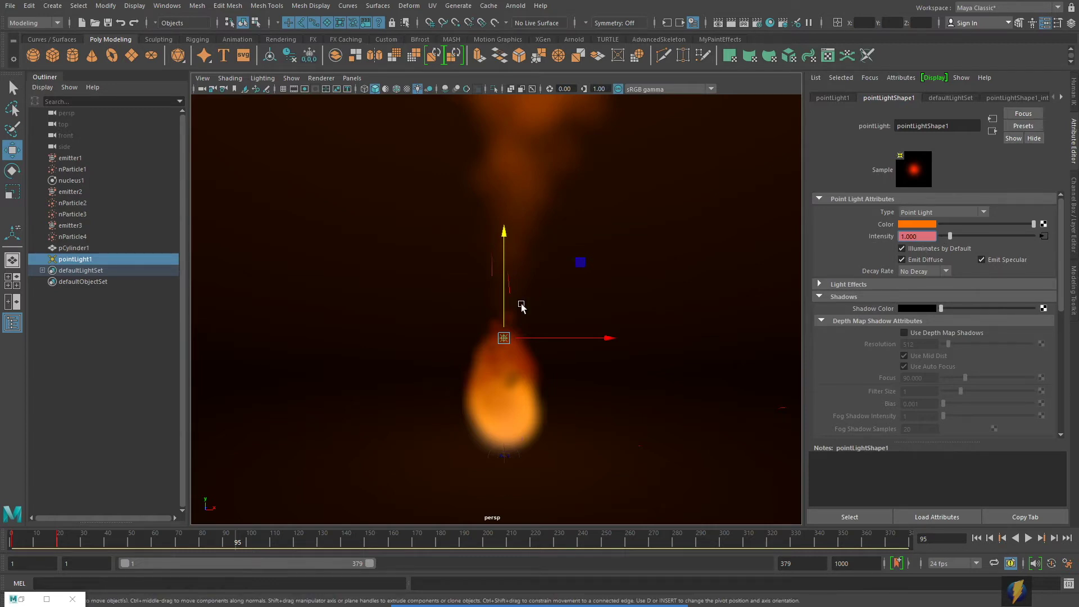
# Step: Key the light intensity at frame 30, raising it to 1.779
pyautogui.moveTo(231, 532); pyautogui.dragTo(83, 544)
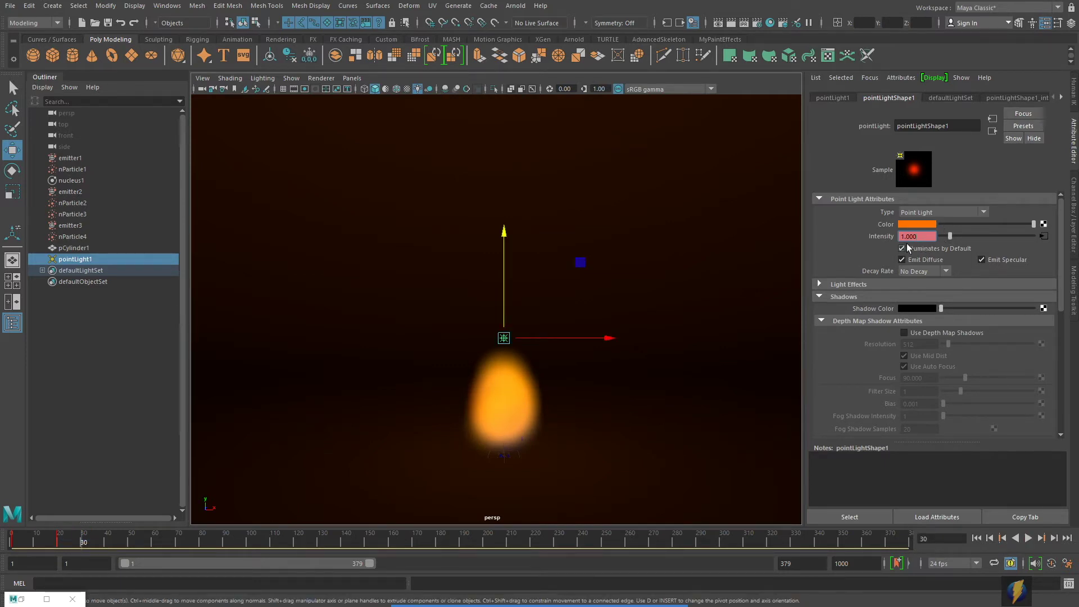
pyautogui.rightClick(881, 234)
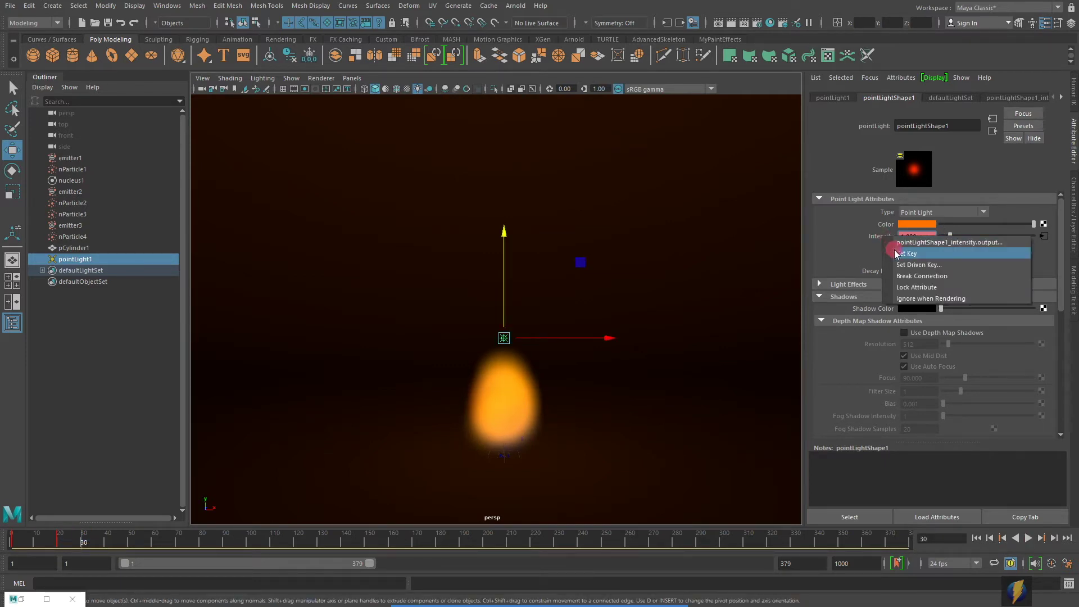
pyautogui.click(980, 254)
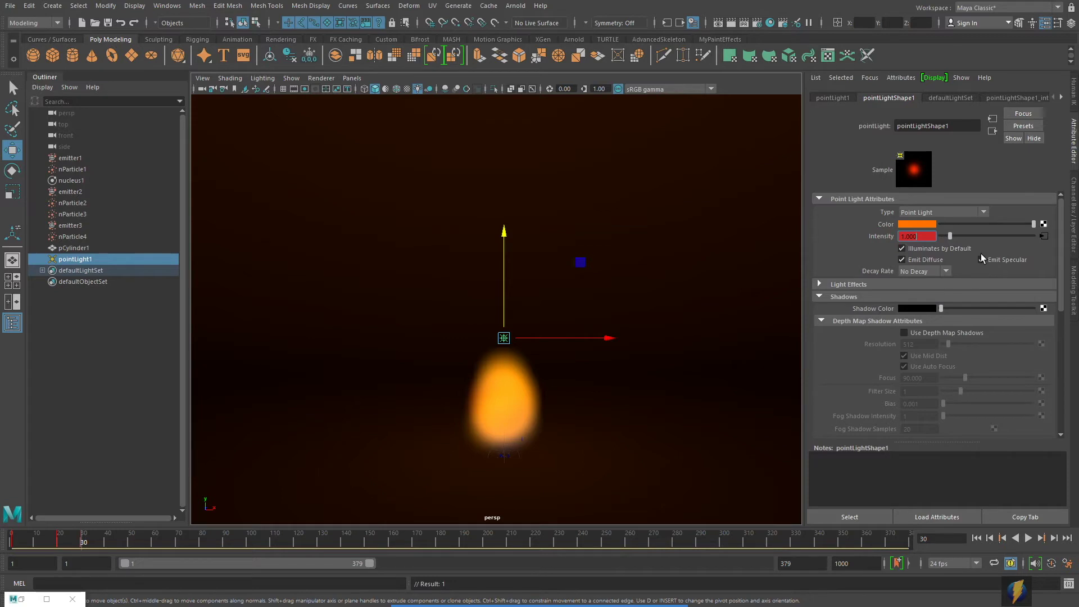
pyautogui.rightClick(880, 240)
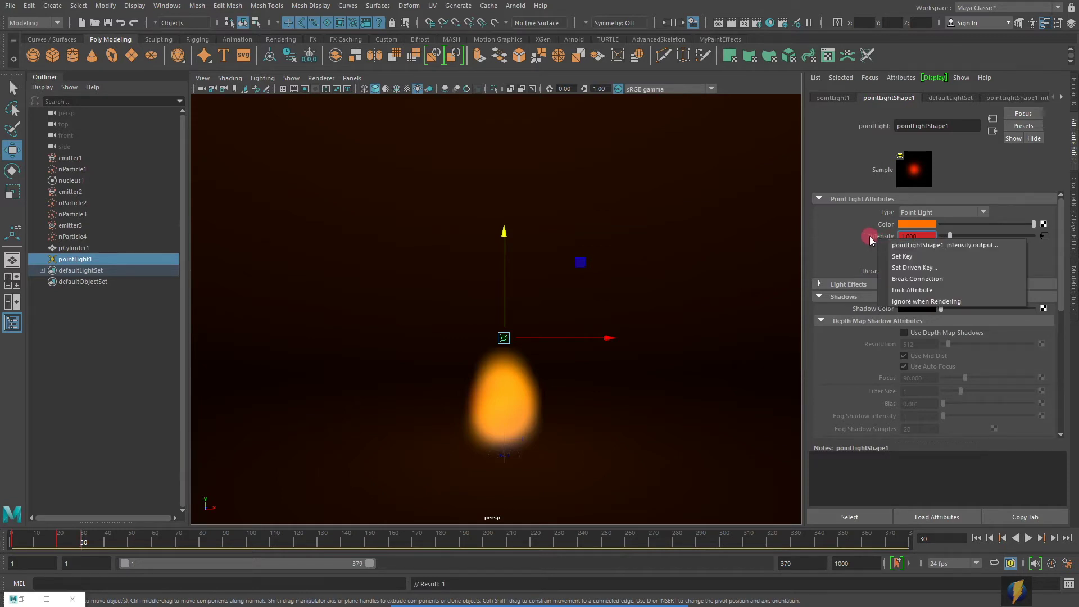
pyautogui.click(903, 256)
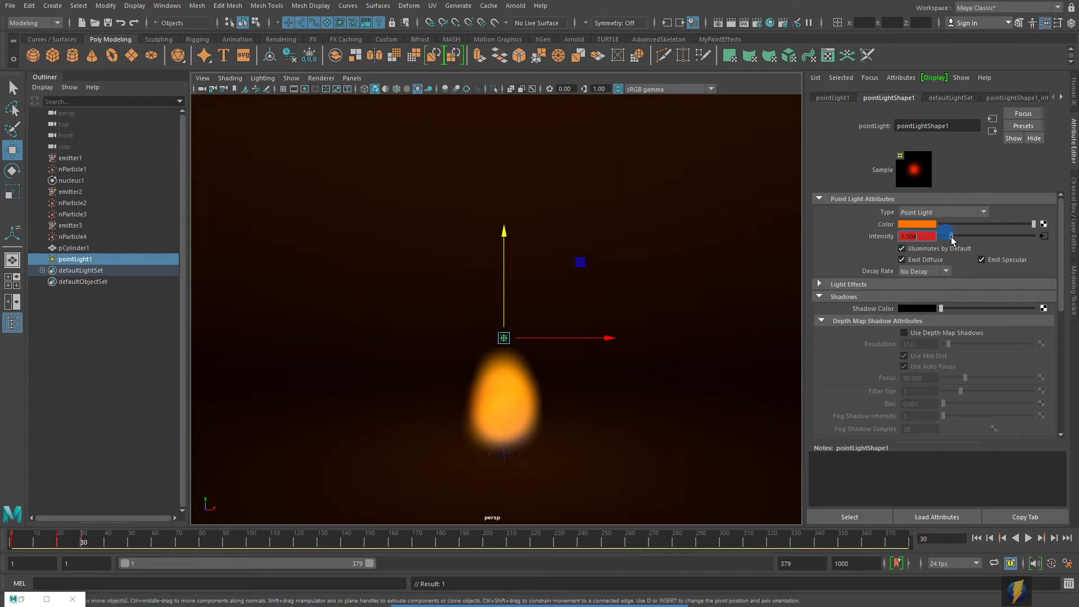
pyautogui.moveTo(951, 237); pyautogui.dragTo(957, 237)
pyautogui.rightClick(880, 240)
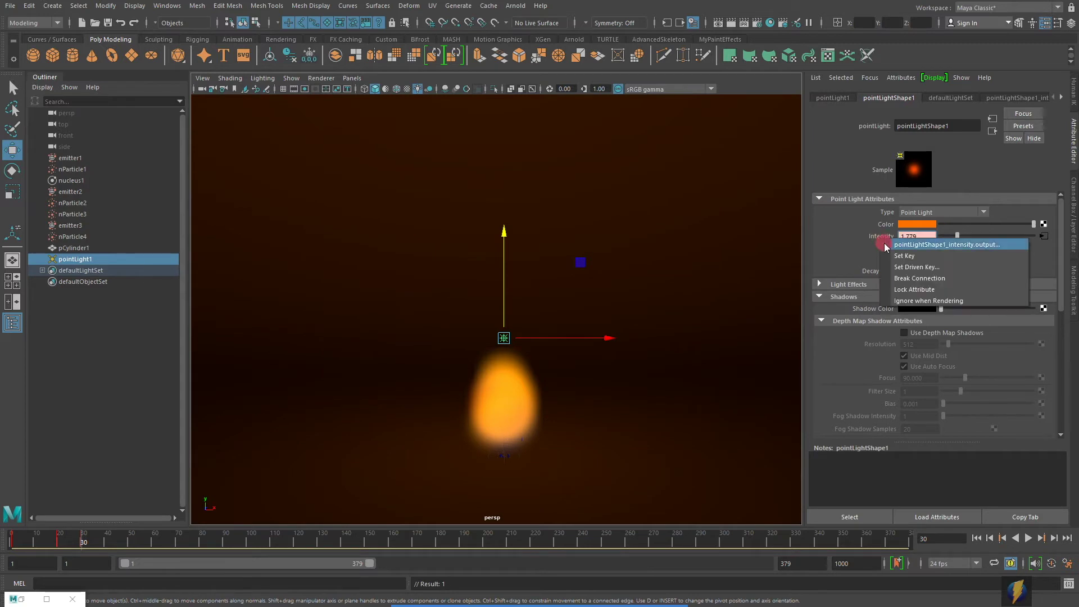
pyautogui.click(903, 257)
# Step: Key intensity 0.552 at frame 35 and 0.920 at frame 39
pyautogui.moveTo(80, 545); pyautogui.dragTo(95, 543)
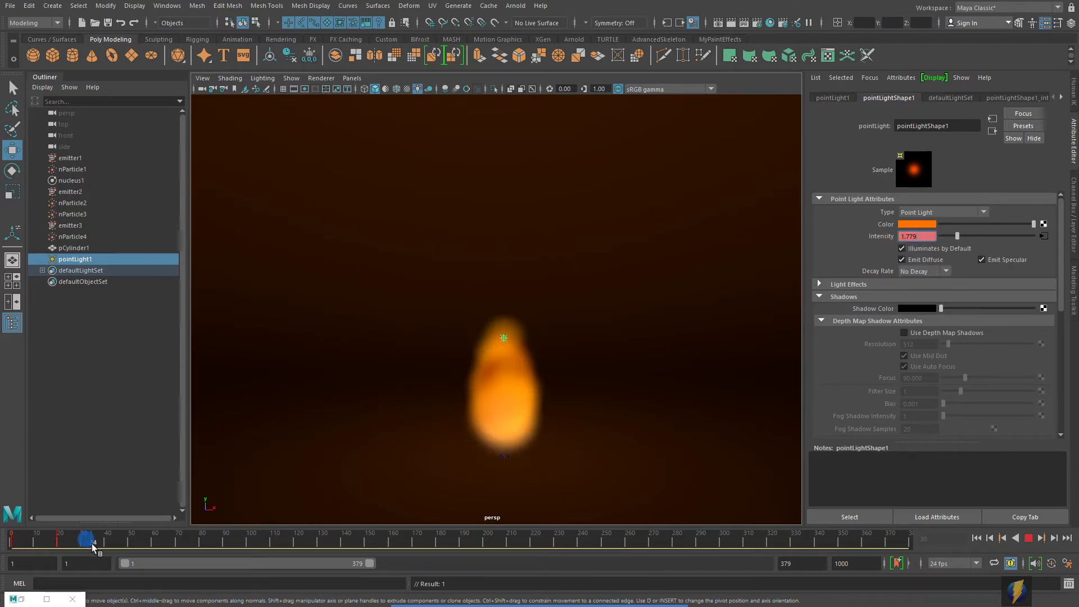
pyautogui.moveTo(955, 235); pyautogui.dragTo(945, 236)
pyautogui.rightClick(882, 238)
pyautogui.click(900, 254)
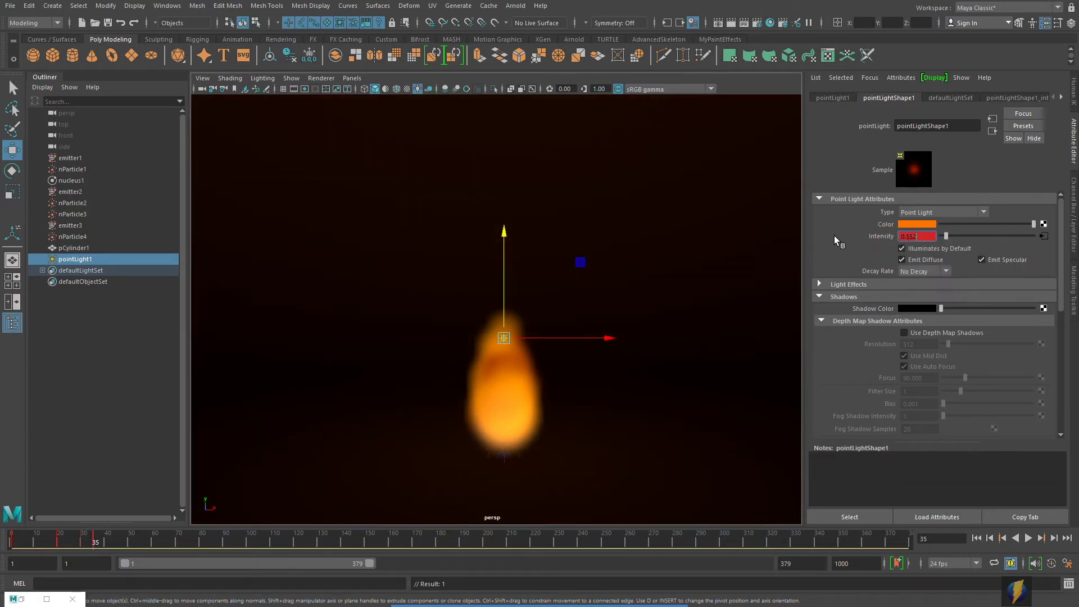
pyautogui.click(97, 539)
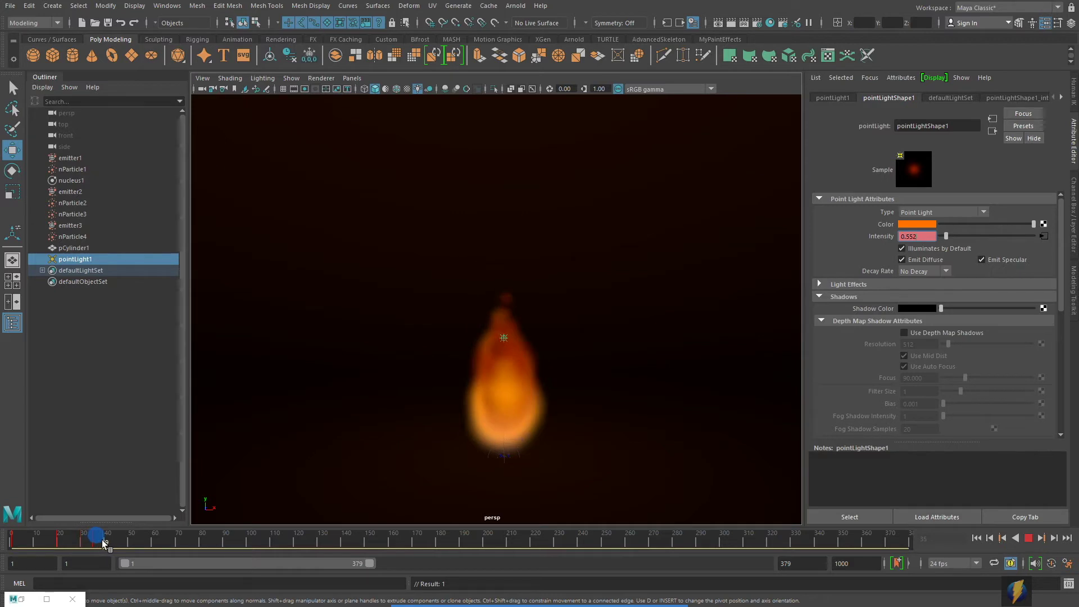
pyautogui.moveTo(946, 237); pyautogui.dragTo(946, 243)
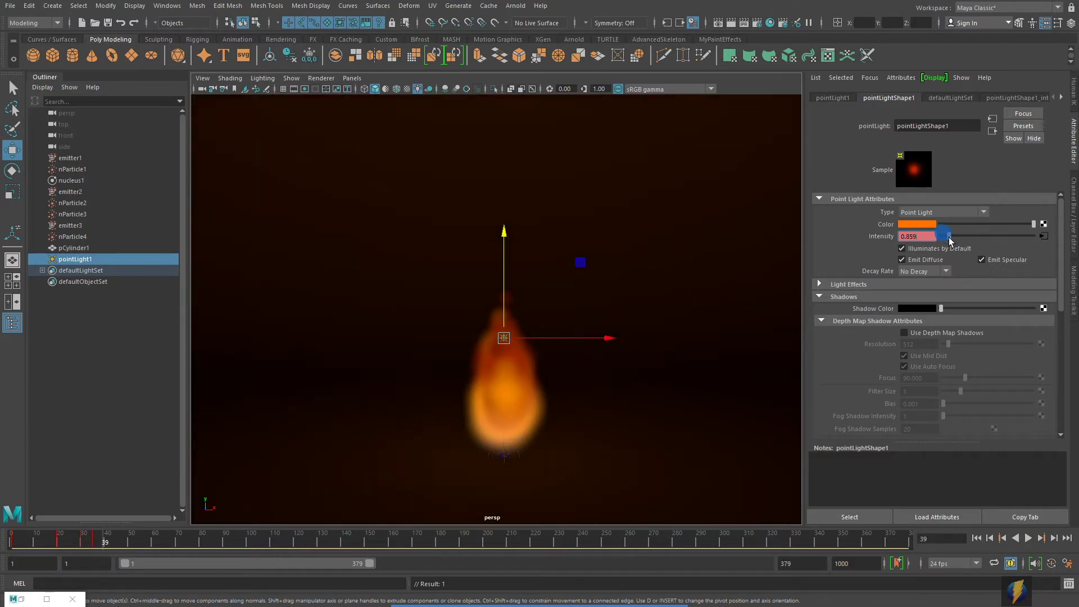
pyautogui.rightClick(879, 239)
pyautogui.click(885, 250)
# Step: Key intensity 2.883 at frame 42 and 0.675 at frame 45, then replay from frame 1
pyautogui.moveTo(107, 540); pyautogui.dragTo(111, 540)
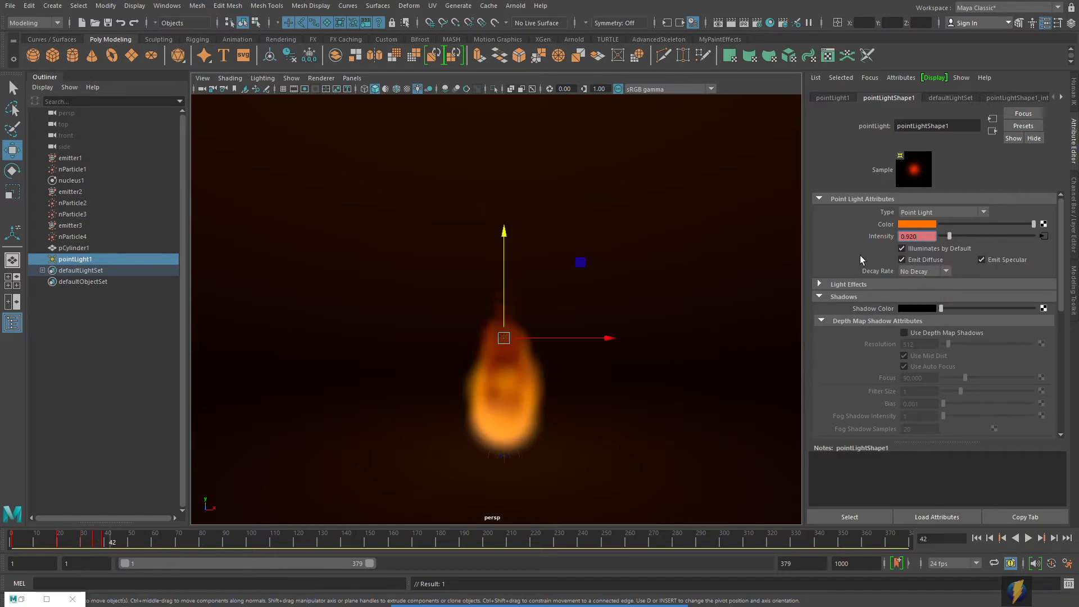
pyautogui.moveTo(949, 236); pyautogui.dragTo(964, 236)
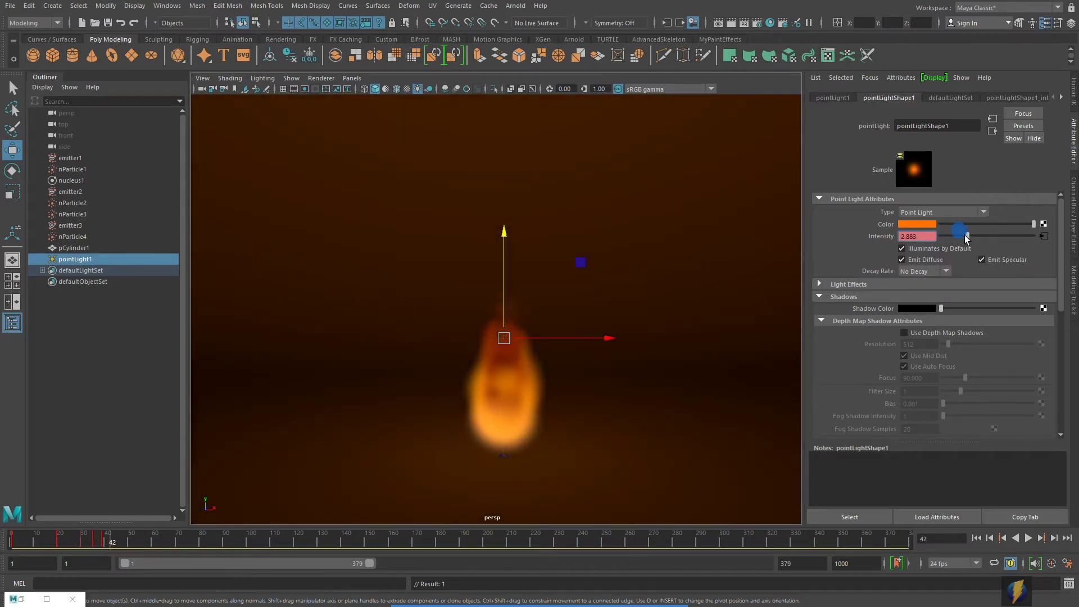
pyautogui.rightClick(884, 239)
pyautogui.click(893, 243)
pyautogui.moveTo(112, 543); pyautogui.dragTo(119, 542)
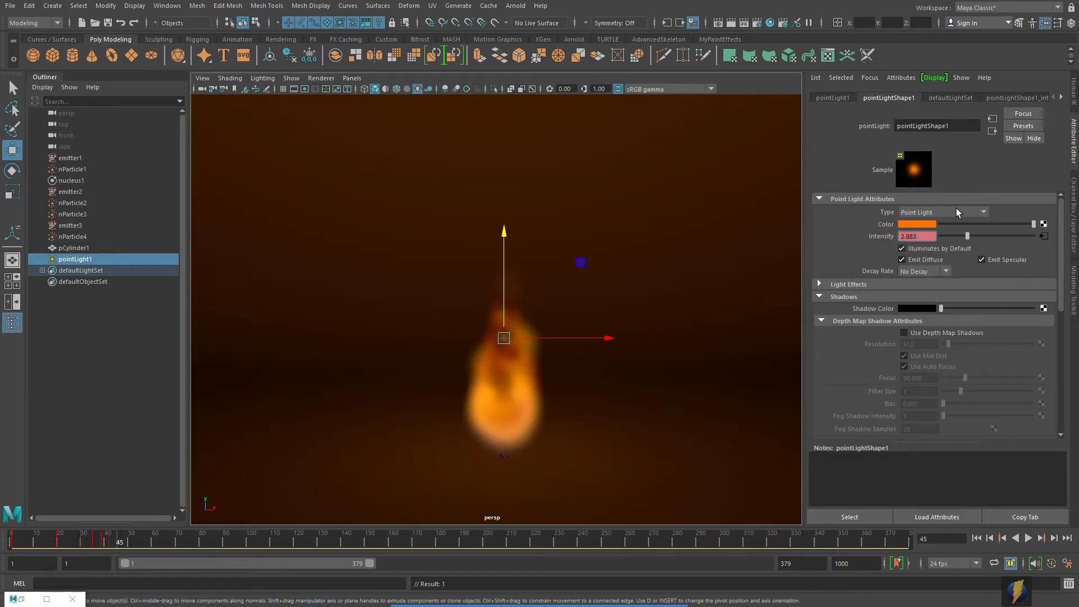
pyautogui.moveTo(967, 236); pyautogui.dragTo(950, 237)
pyautogui.rightClick(884, 240)
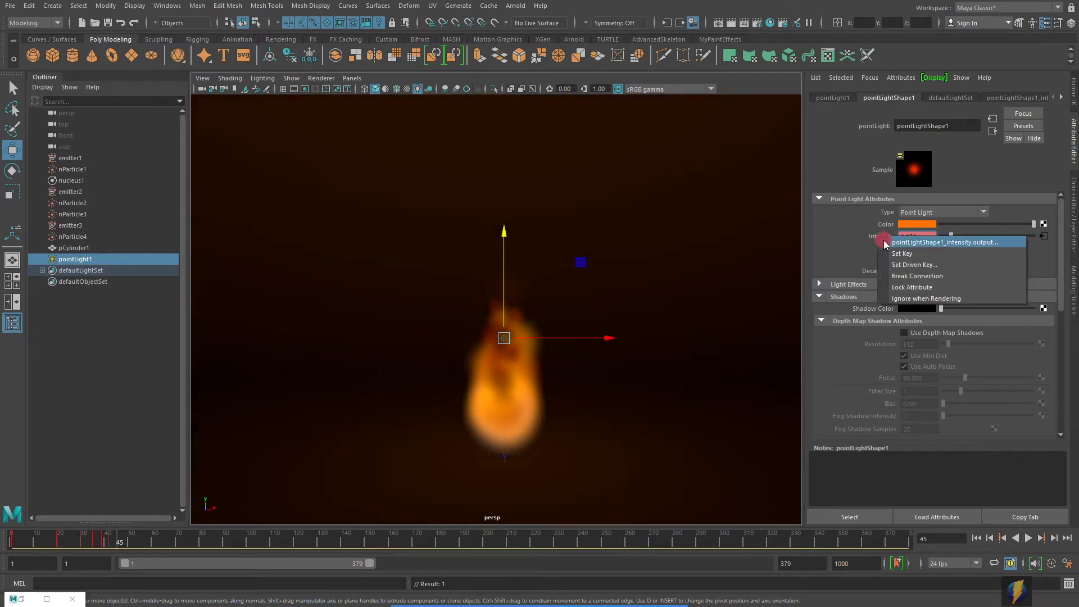
pyautogui.click(893, 253)
pyautogui.moveTo(117, 543); pyautogui.dragTo(3, 540)
pyautogui.hotkey('alt', 'v')
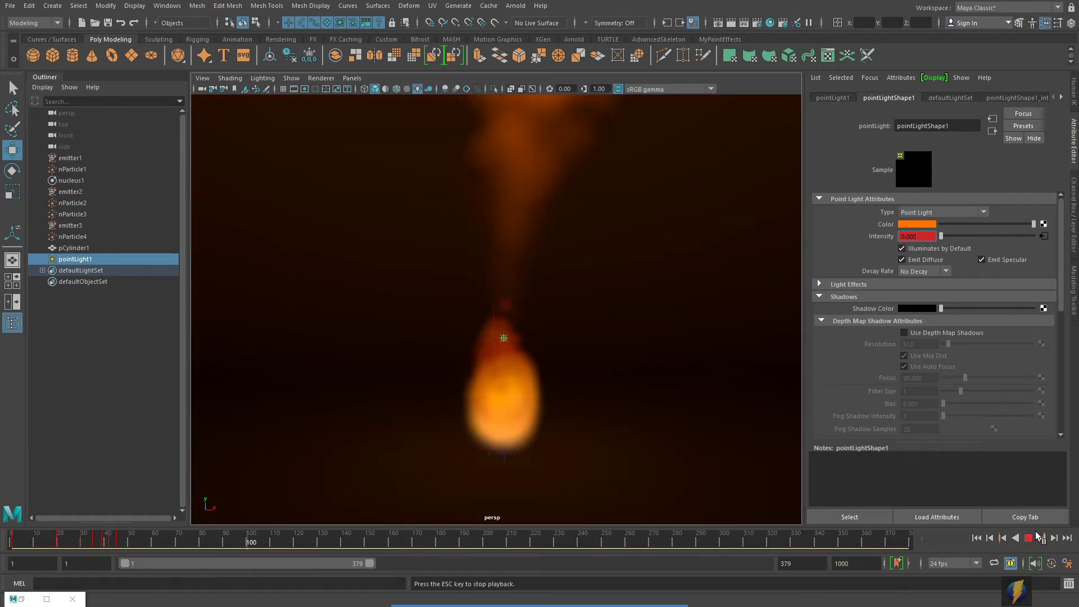
pyautogui.click(1015, 538)
pyautogui.click(1016, 538)
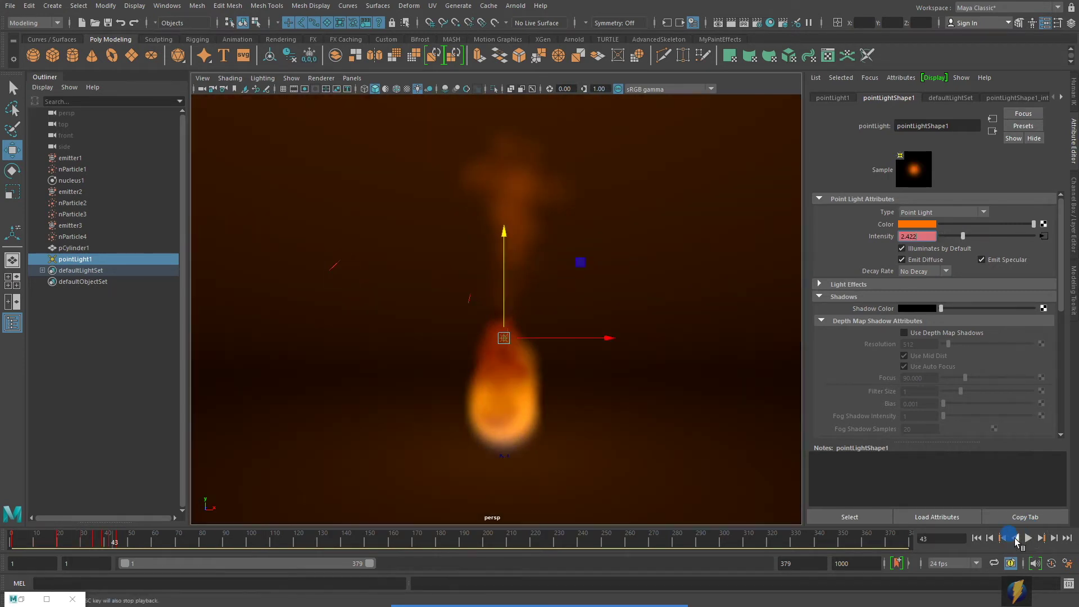
pyautogui.click(976, 538)
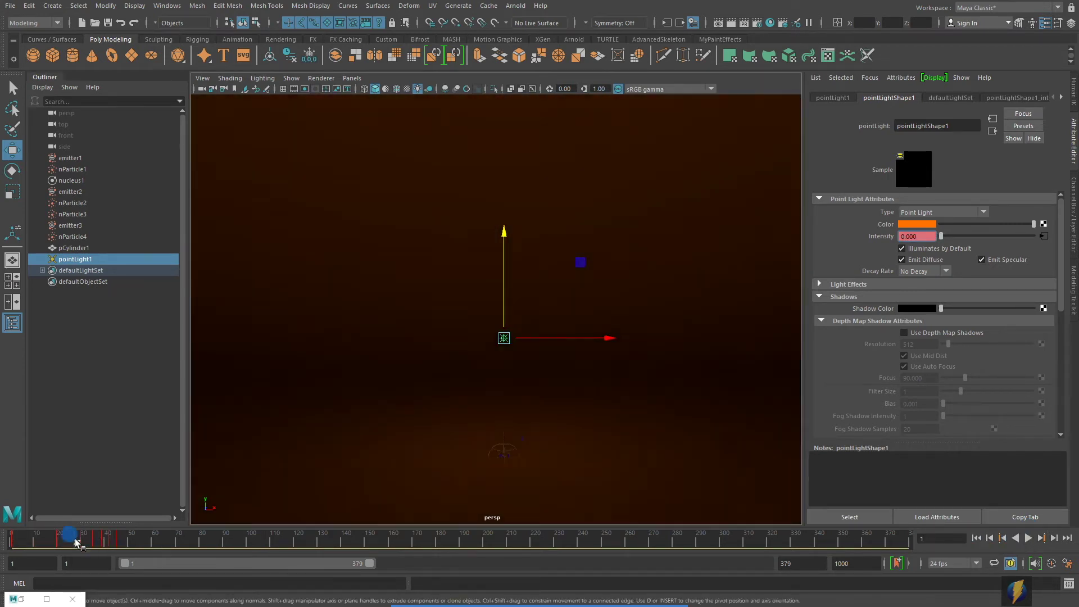
pyautogui.hotkey('alt', 'v')
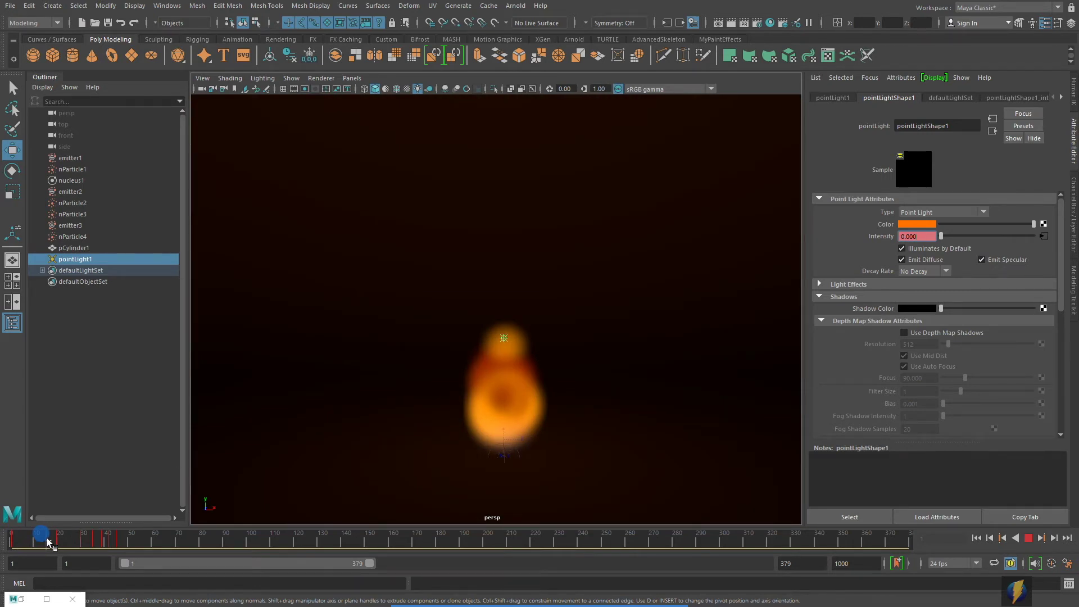
pyautogui.click(7, 538)
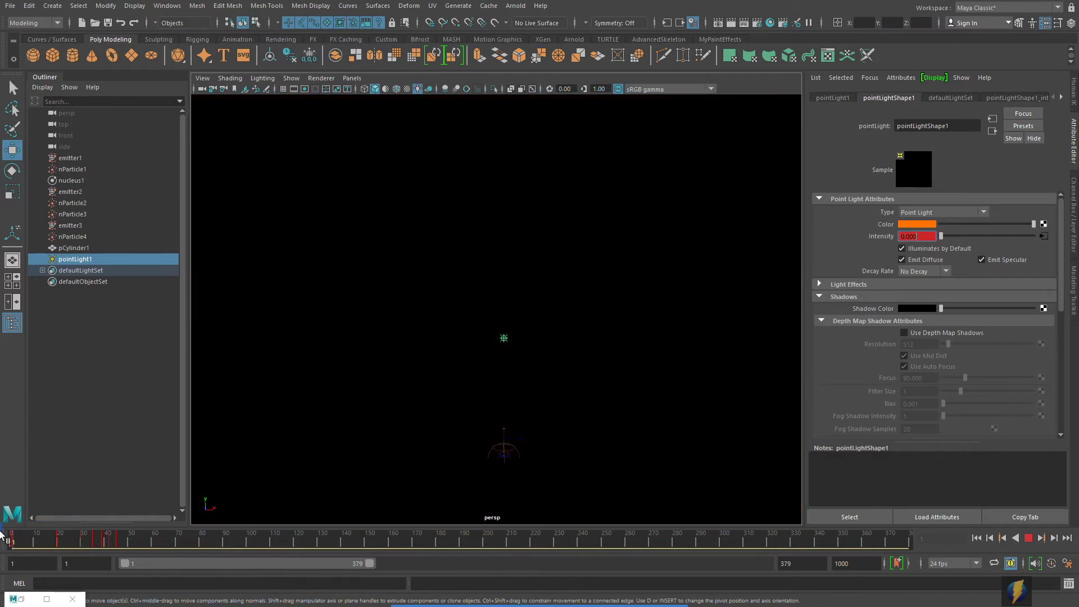
pyautogui.hotkey('alt', 'v')
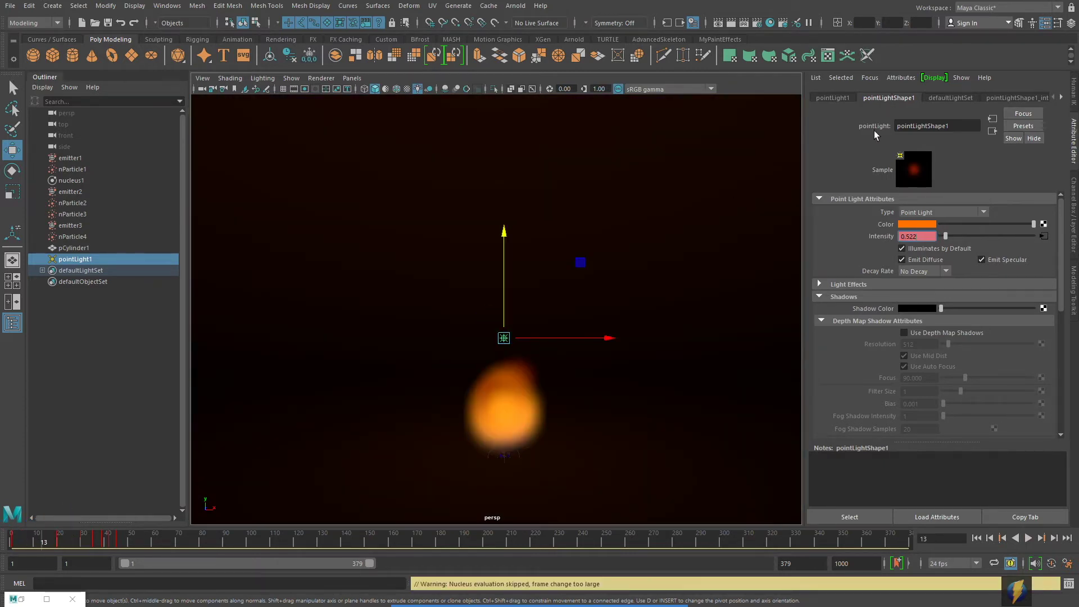
# Step: Select pointLightShape1 and show its values in the Channel Box instead of the Attribute Editor
pyautogui.scroll(-10, 927, 303)
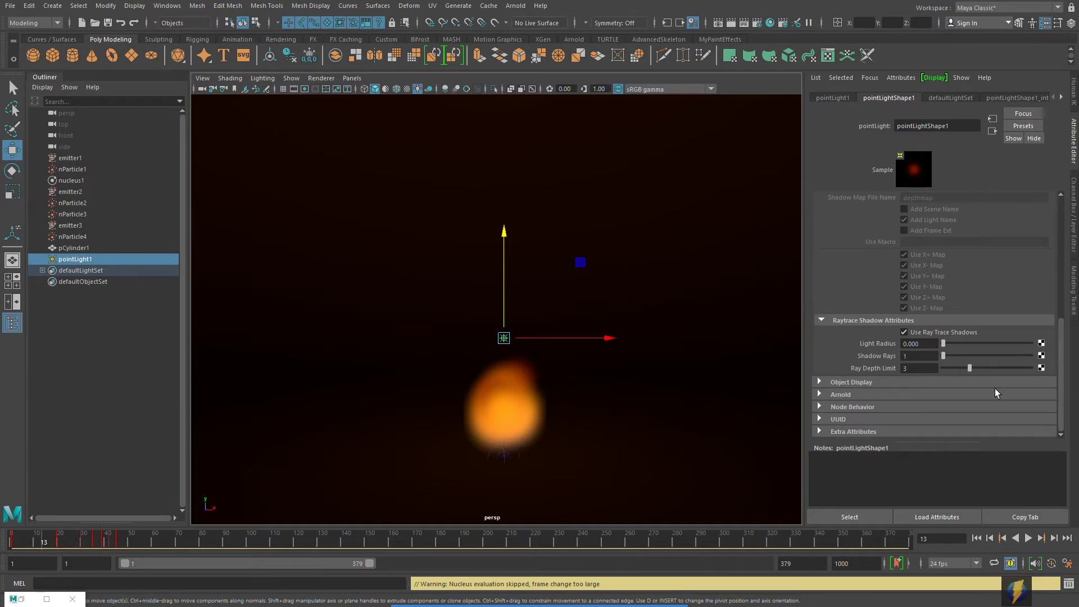
pyautogui.scroll(10, 912, 381)
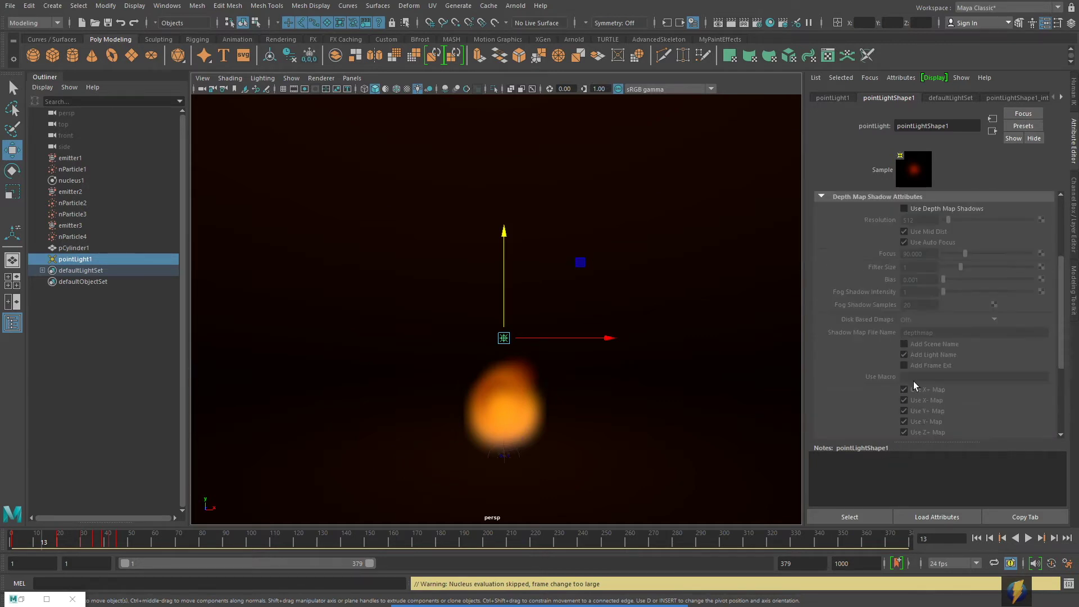
pyautogui.scroll(-10, 966, 290)
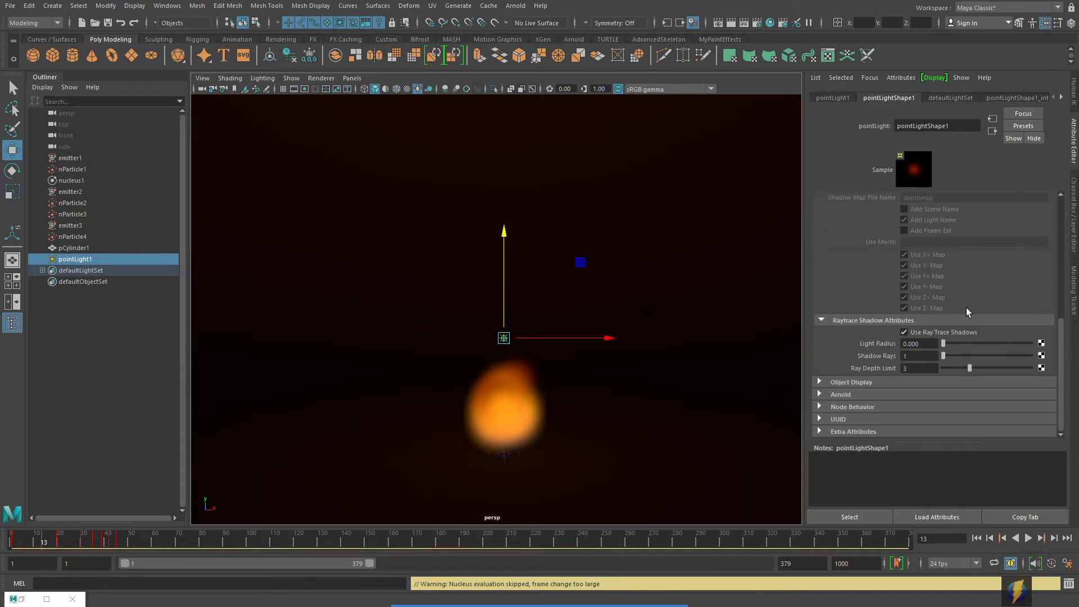
pyautogui.click(877, 513)
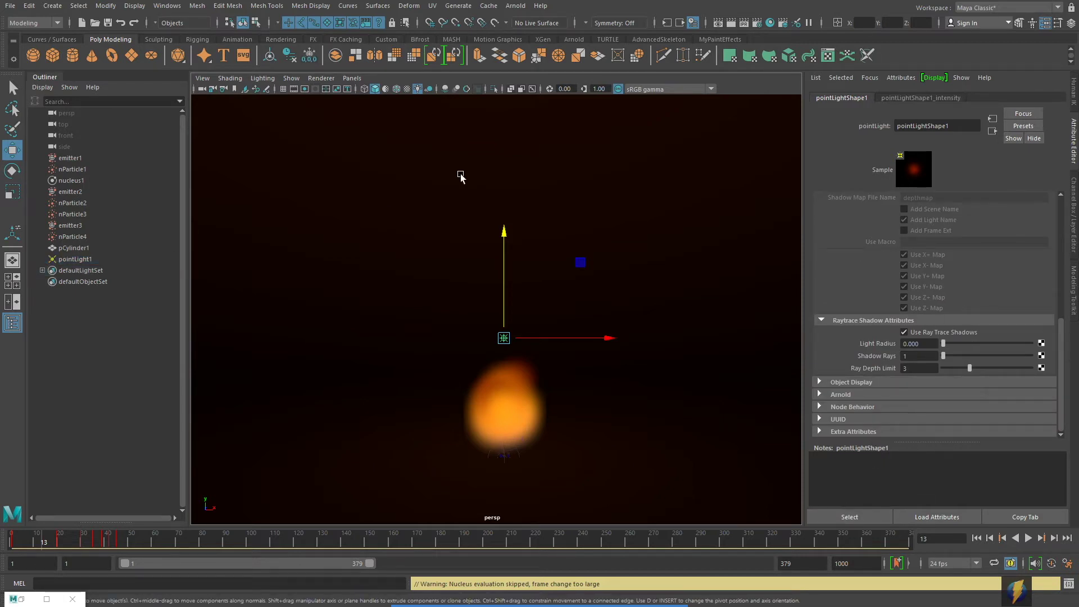
pyautogui.click(29, 6)
pyautogui.moveTo(47, 108)
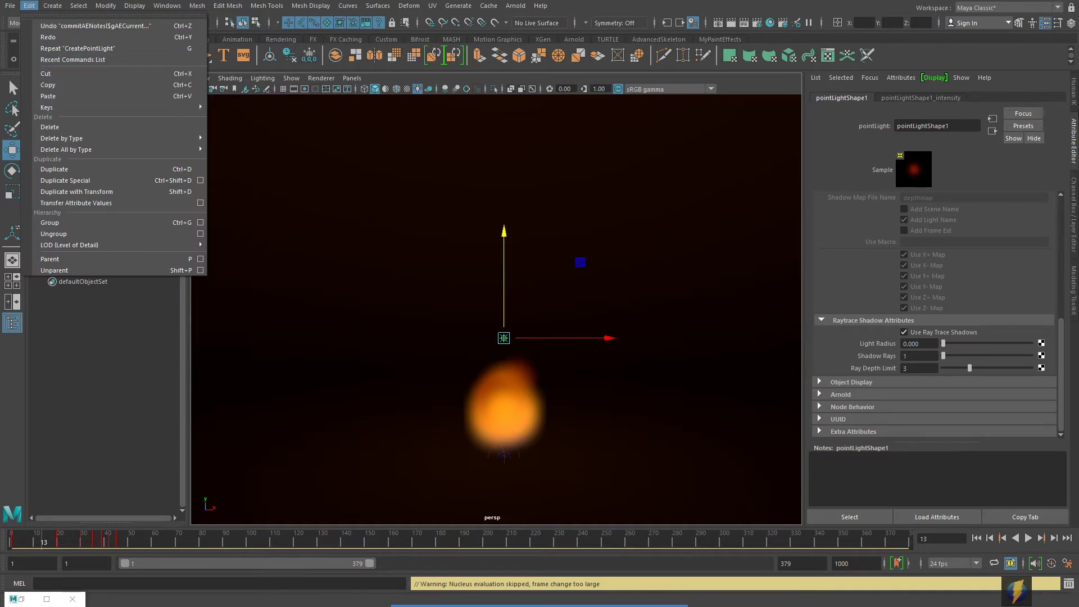
pyautogui.click(1074, 206)
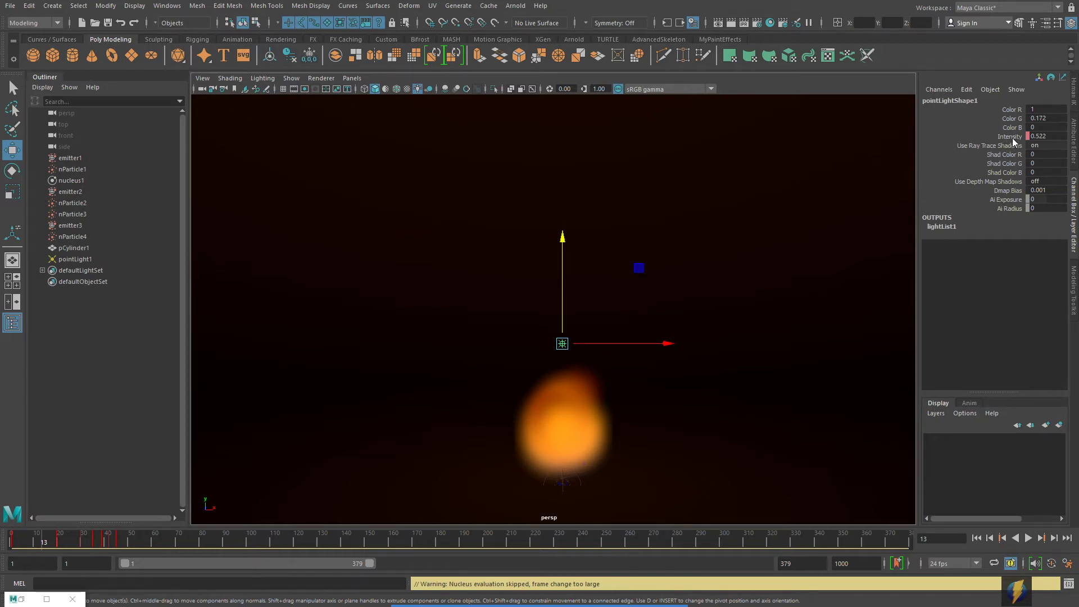
# Step: Select pointLightShape1's Intensity channel and bring up the Edit > Keys submenu
pyautogui.moveTo(536, 584)
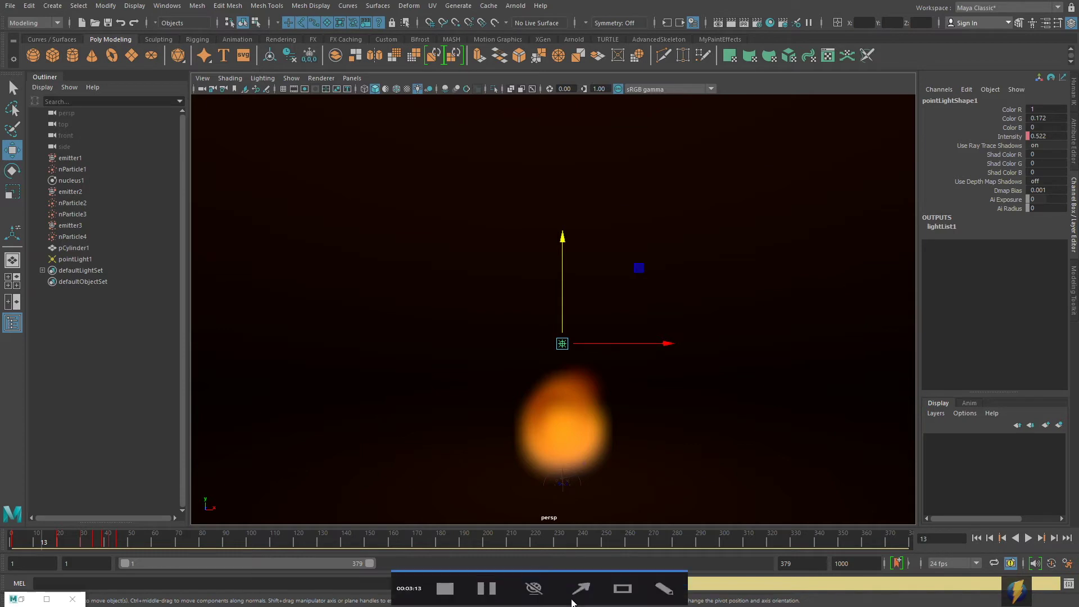
pyautogui.click(580, 585)
pyautogui.moveTo(793, 333)
pyautogui.mouseDown()
pyautogui.moveTo(989, 143)
pyautogui.moveTo(1033, 144)
pyautogui.moveTo(1011, 146)
pyautogui.mouseUp()
pyautogui.click(1016, 138)
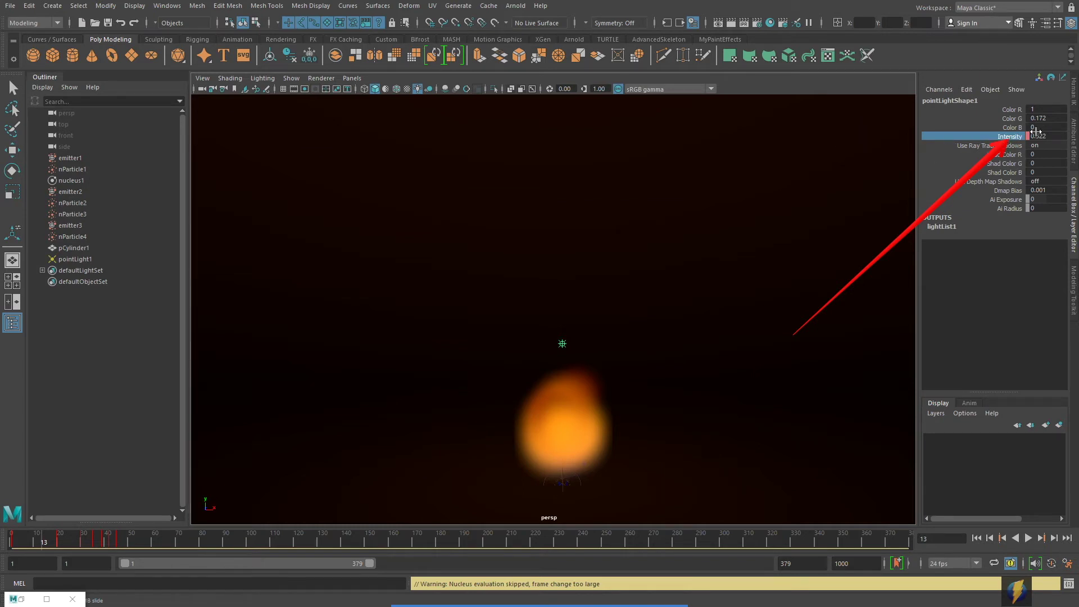
pyautogui.click(31, 6)
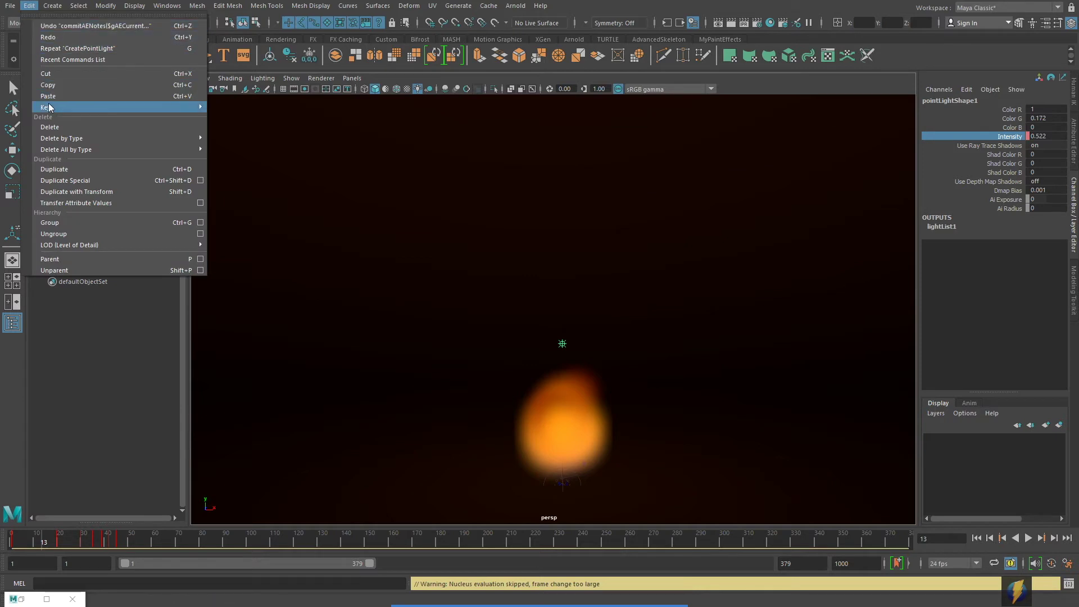
pyautogui.moveTo(54, 106)
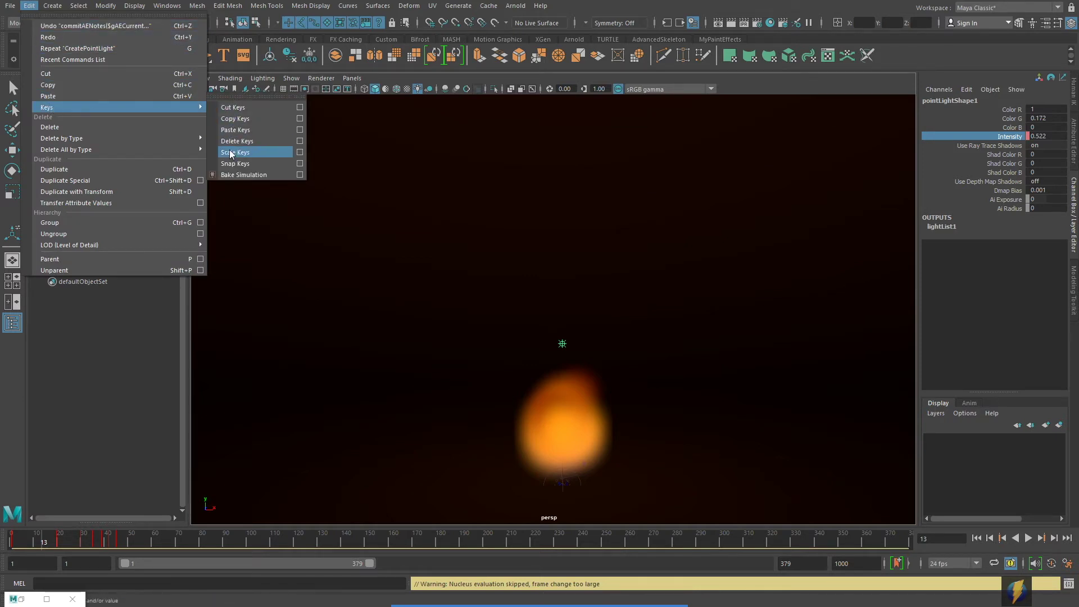
# Step: Bake the Intensity channel with Sample by 3 and close Bake Simulation Options
pyautogui.click(299, 174)
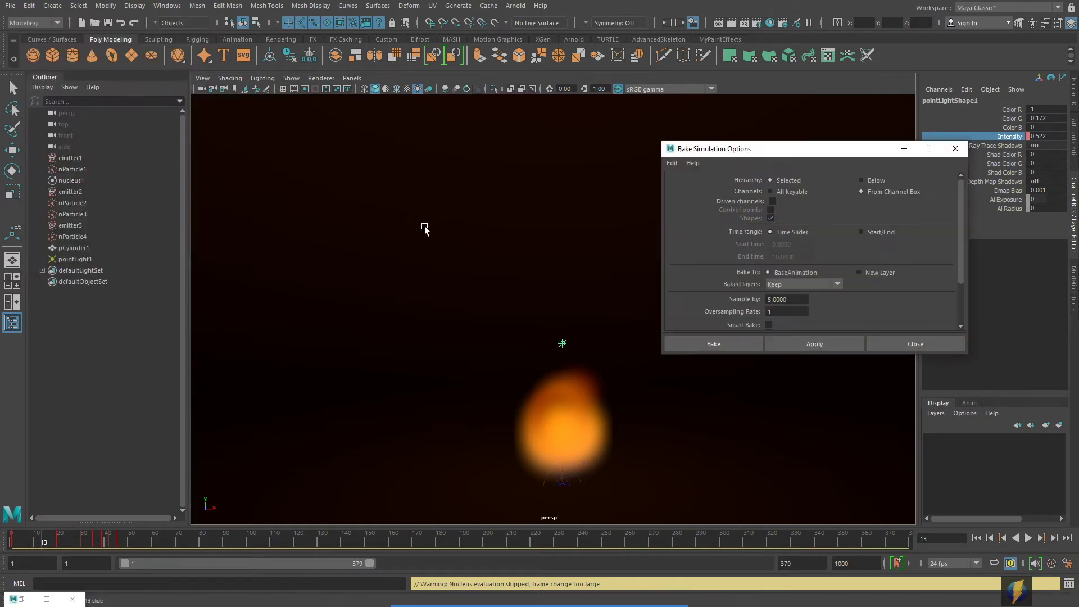
pyautogui.click(580, 584)
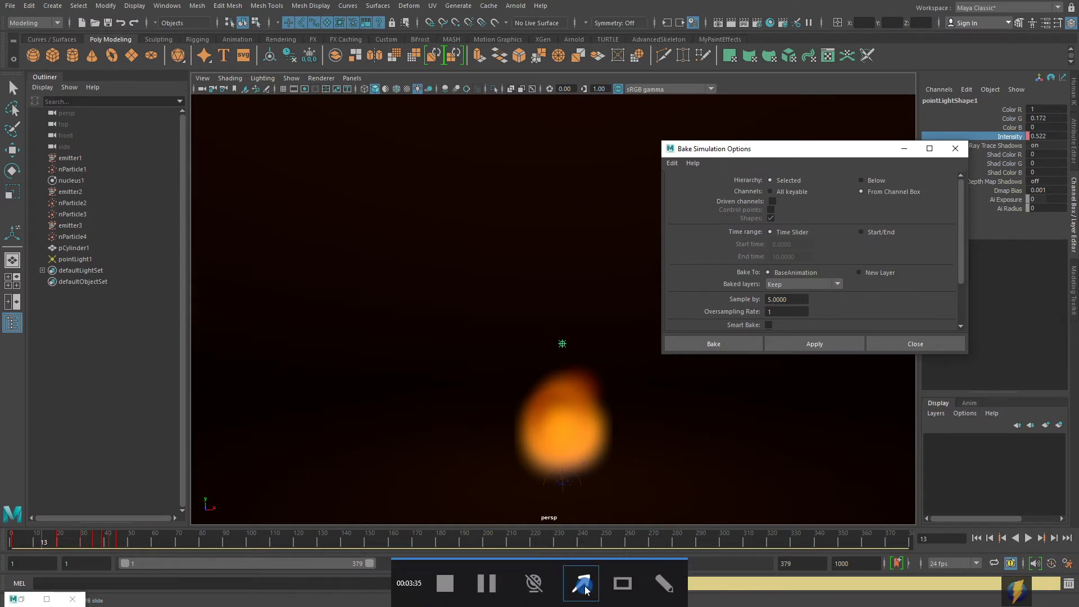
pyautogui.moveTo(366, 296)
pyautogui.mouseDown()
pyautogui.moveTo(492, 297)
pyautogui.moveTo(852, 218)
pyautogui.moveTo(858, 198)
pyautogui.moveTo(809, 203)
pyautogui.moveTo(879, 113)
pyautogui.moveTo(961, 109)
pyautogui.moveTo(989, 137)
pyautogui.moveTo(1018, 138)
pyautogui.moveTo(893, 127)
pyautogui.moveTo(716, 151)
pyautogui.moveTo(683, 227)
pyautogui.moveTo(789, 234)
pyautogui.moveTo(412, 302)
pyautogui.moveTo(58, 410)
pyautogui.moveTo(68, 451)
pyautogui.moveTo(761, 538)
pyautogui.moveTo(609, 221)
pyautogui.moveTo(701, 203)
pyautogui.moveTo(686, 268)
pyautogui.mouseUp()
pyautogui.doubleClick(789, 299)
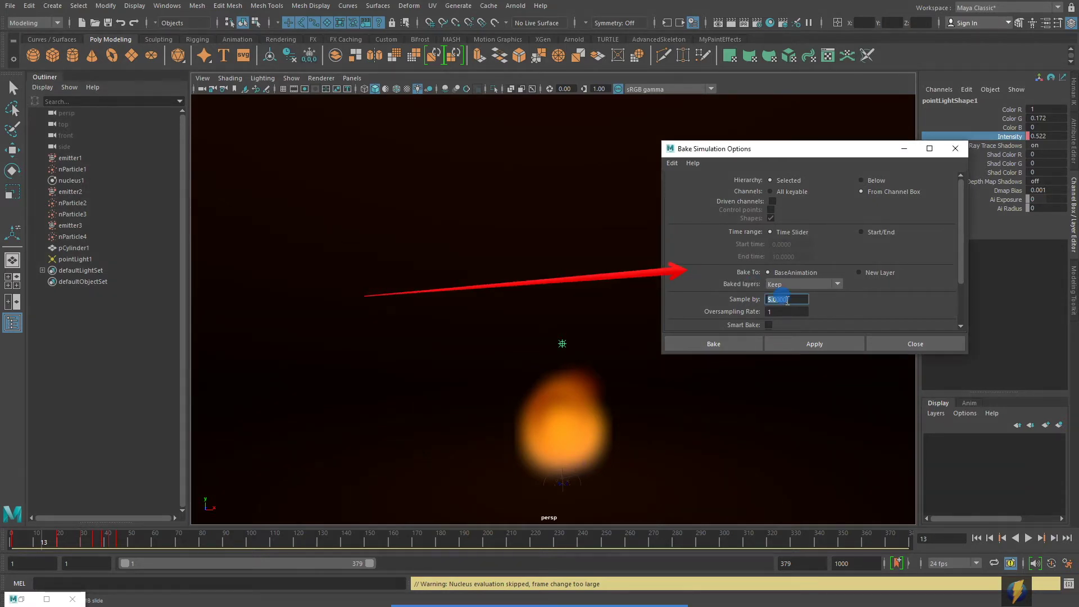
pyautogui.write('1')
pyautogui.press('Return')
pyautogui.click(795, 300)
pyautogui.doubleClick(794, 299)
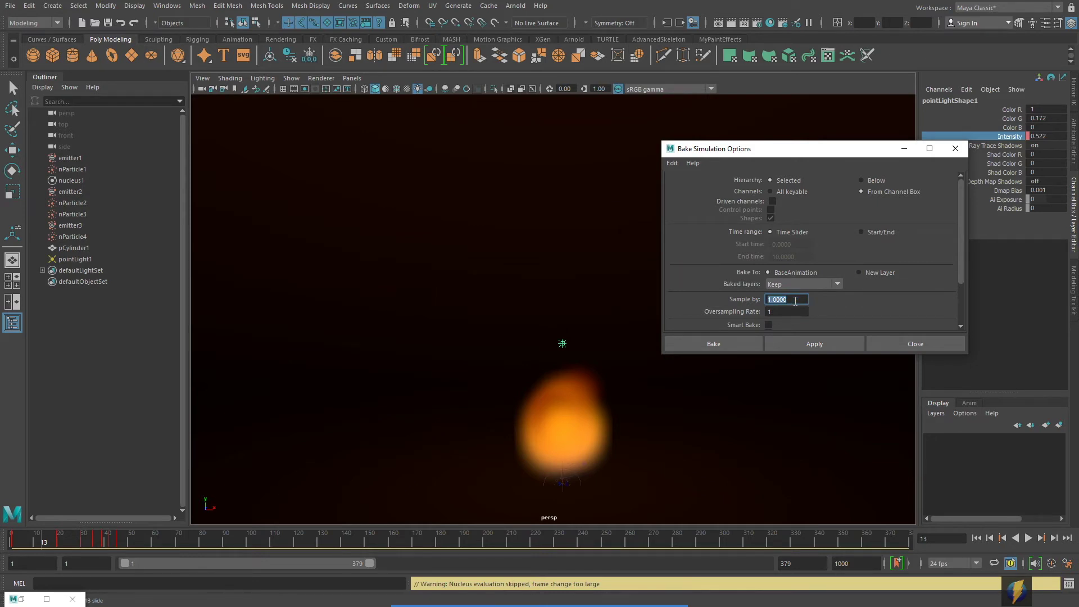
pyautogui.write('3')
pyautogui.click(786, 311)
pyautogui.click(803, 344)
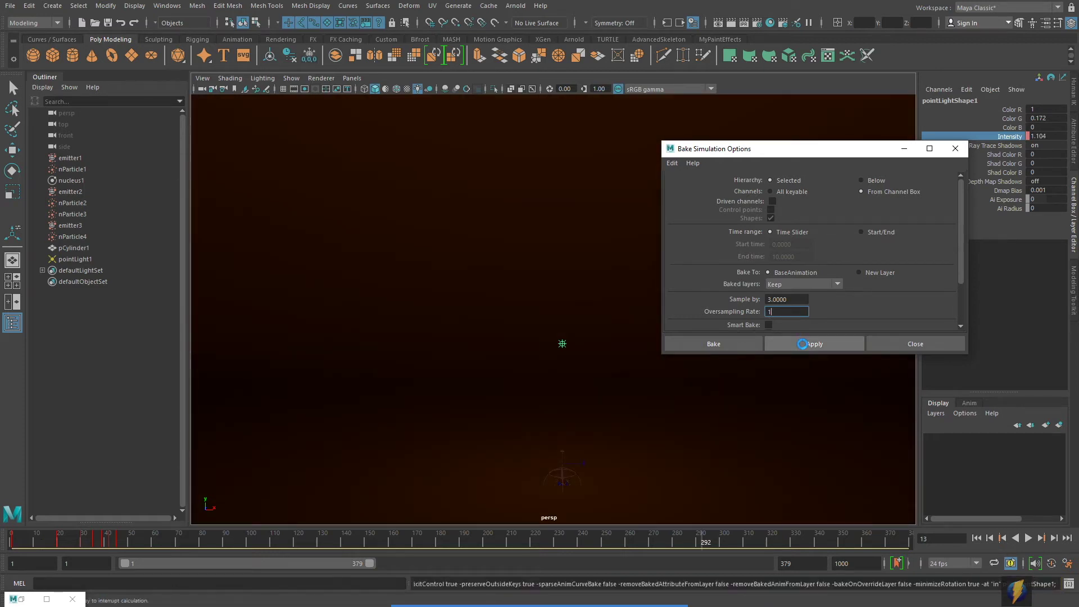
pyautogui.click(894, 343)
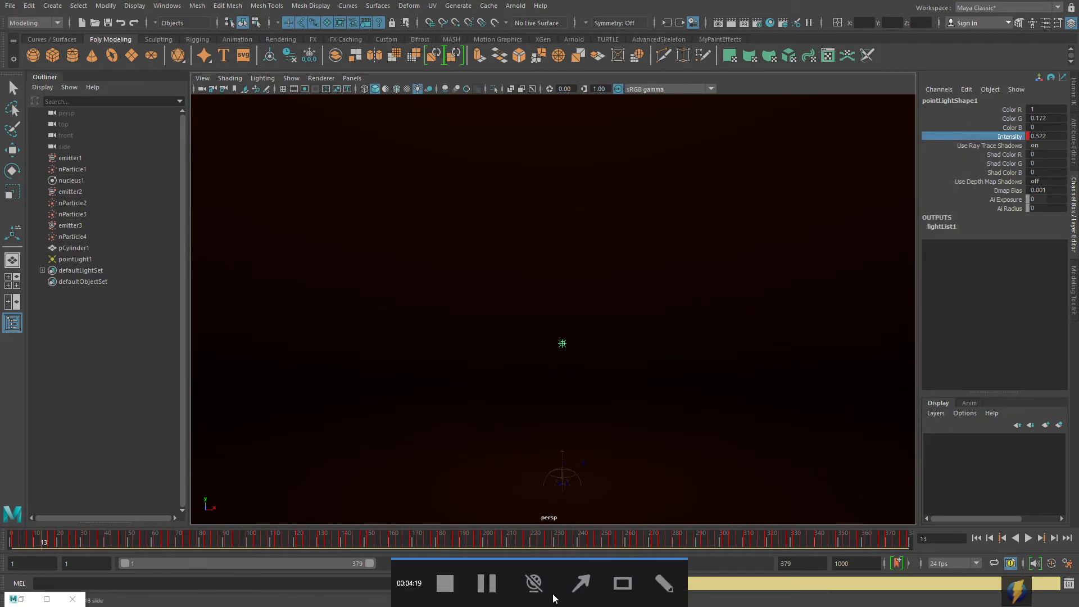
# Step: Open the Graph Editor and zoom in on the early frames of the Intensity curve
pyautogui.click(580, 584)
pyautogui.moveTo(647, 275); pyautogui.dragTo(190, 519)
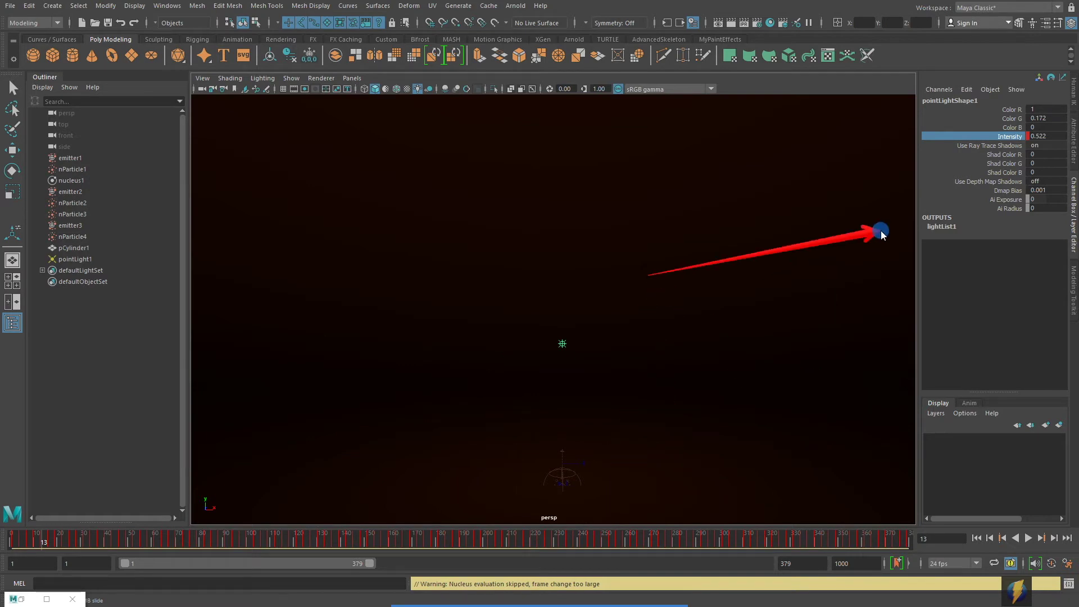
pyautogui.click(167, 6)
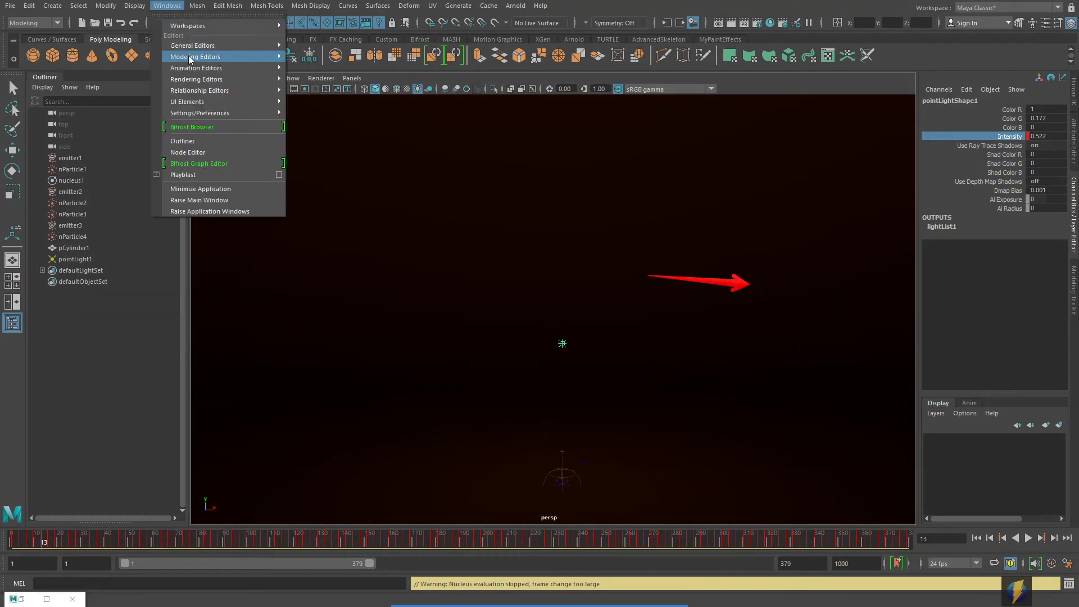
pyautogui.moveTo(246, 68)
pyautogui.click(303, 68)
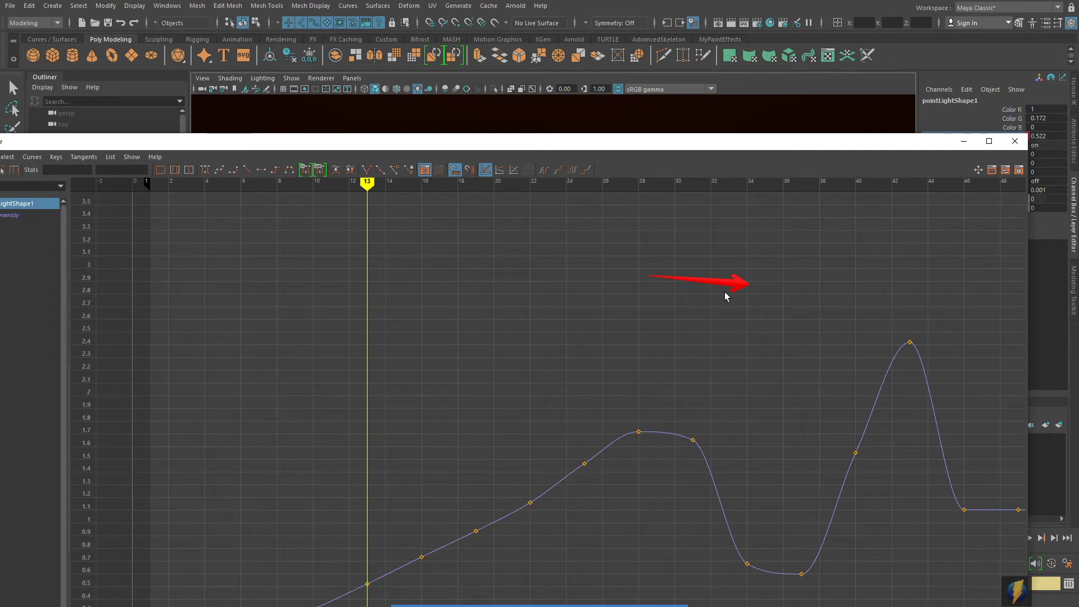
pyautogui.scroll(-4, 719, 297)
pyautogui.keyDown('alt'); pyautogui.moveTo(717, 299); pyautogui.dragTo(521, 214, button='middle'); pyautogui.keyUp('alt')
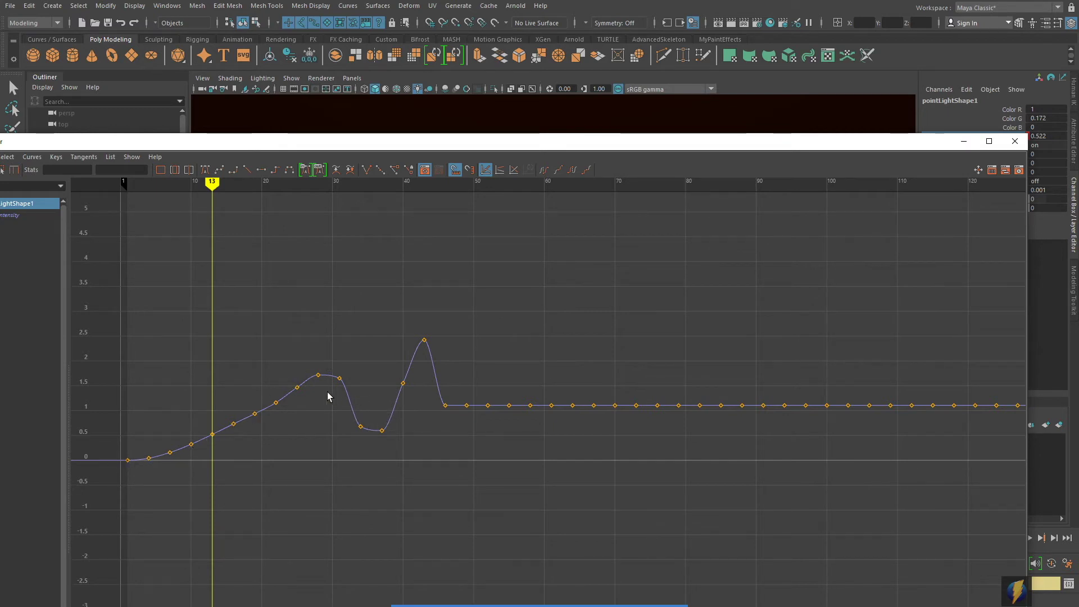
pyautogui.keyDown('alt'); pyautogui.moveTo(450, 415); pyautogui.dragTo(544, 405, button='right'); pyautogui.keyUp('alt')
pyautogui.keyDown('alt'); pyautogui.moveTo(544, 405); pyautogui.dragTo(339, 421, button='middle'); pyautogui.keyUp('alt')
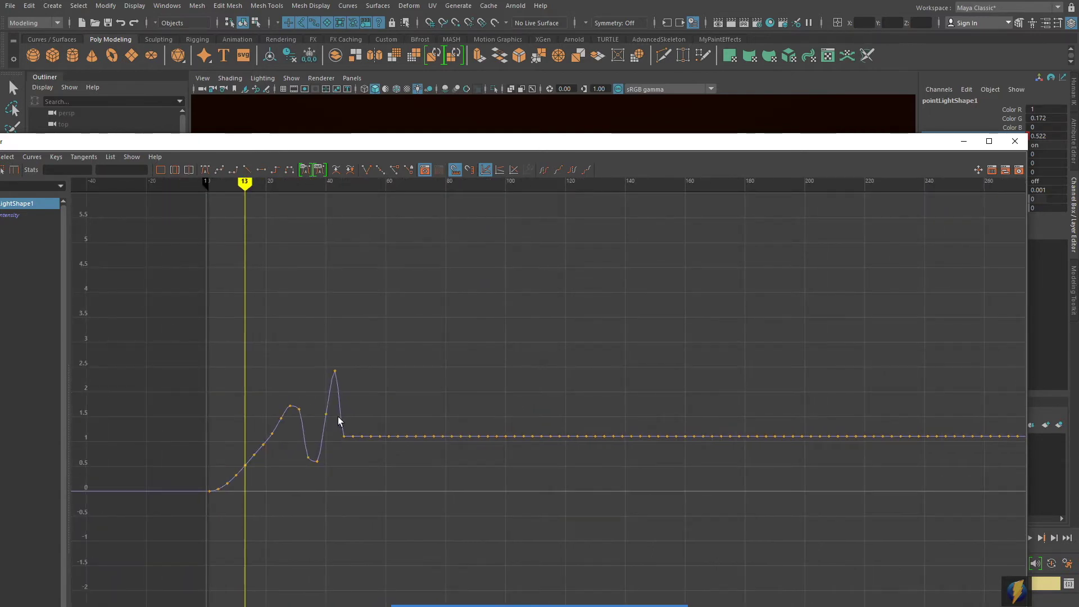
pyautogui.moveTo(339, 422)
pyautogui.keyDown('alt'); pyautogui.mouseDown(button='right')
pyautogui.moveTo(366, 402)
pyautogui.moveTo(265, 436)
pyautogui.mouseUp(button='right'); pyautogui.keyUp('alt')
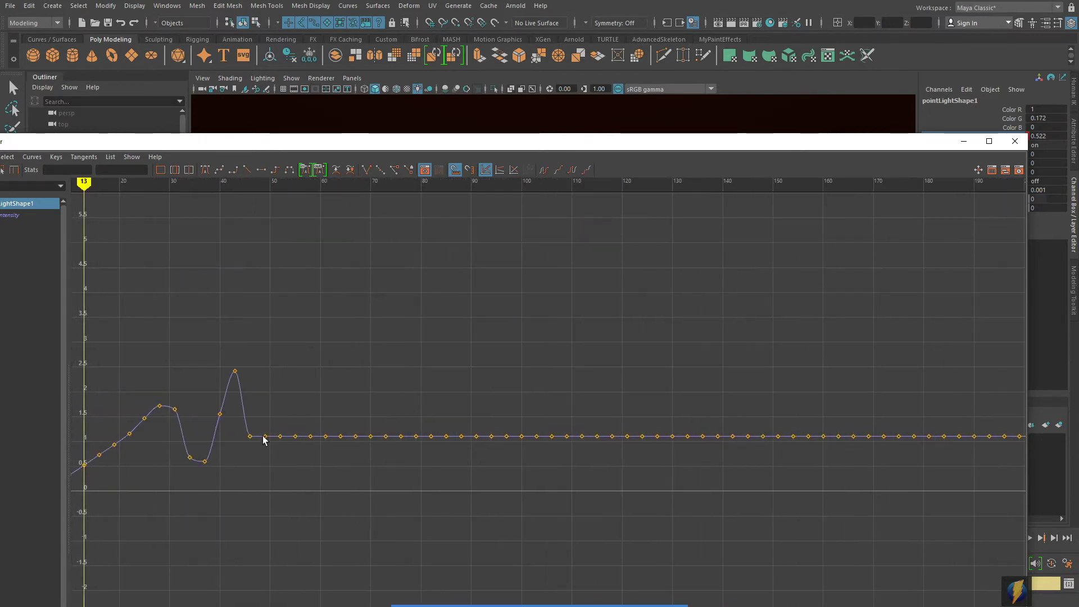
# Step: Reshape keys at frames 58–106 into peaks and dips (about 0.45, 2.0, 1.47, 0.54)
pyautogui.moveTo(274, 432); pyautogui.dragTo(279, 373)
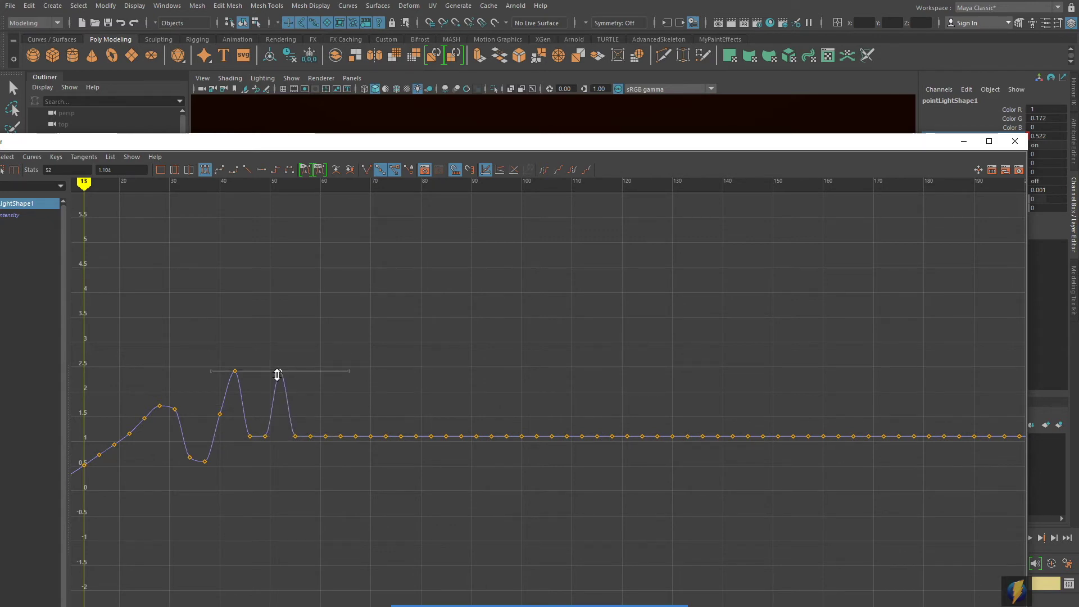
pyautogui.click(310, 436)
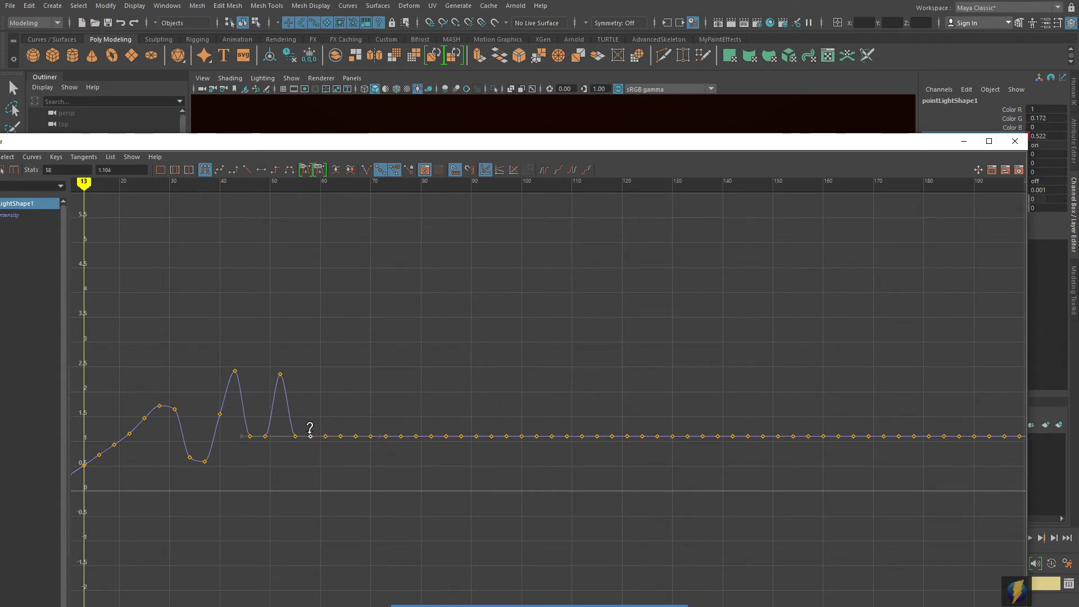
pyautogui.moveTo(310, 436); pyautogui.dragTo(310, 468)
pyautogui.moveTo(364, 440); pyautogui.dragTo(374, 393)
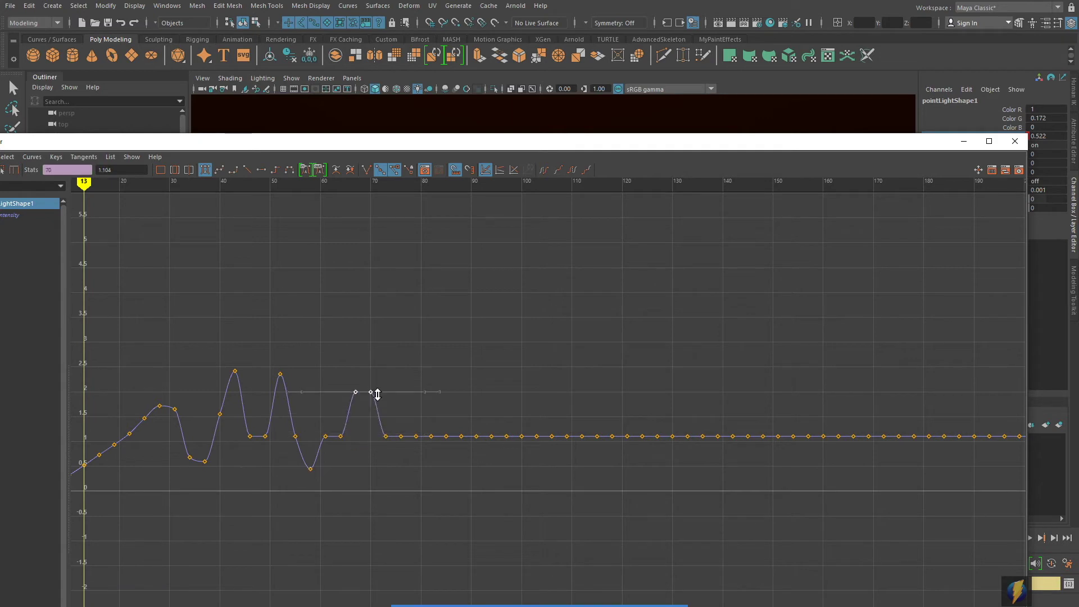
pyautogui.moveTo(483, 411); pyautogui.dragTo(507, 465)
pyautogui.moveTo(578, 418); pyautogui.dragTo(624, 397)
pyautogui.click(552, 436)
pyautogui.moveTo(552, 436); pyautogui.dragTo(554, 417)
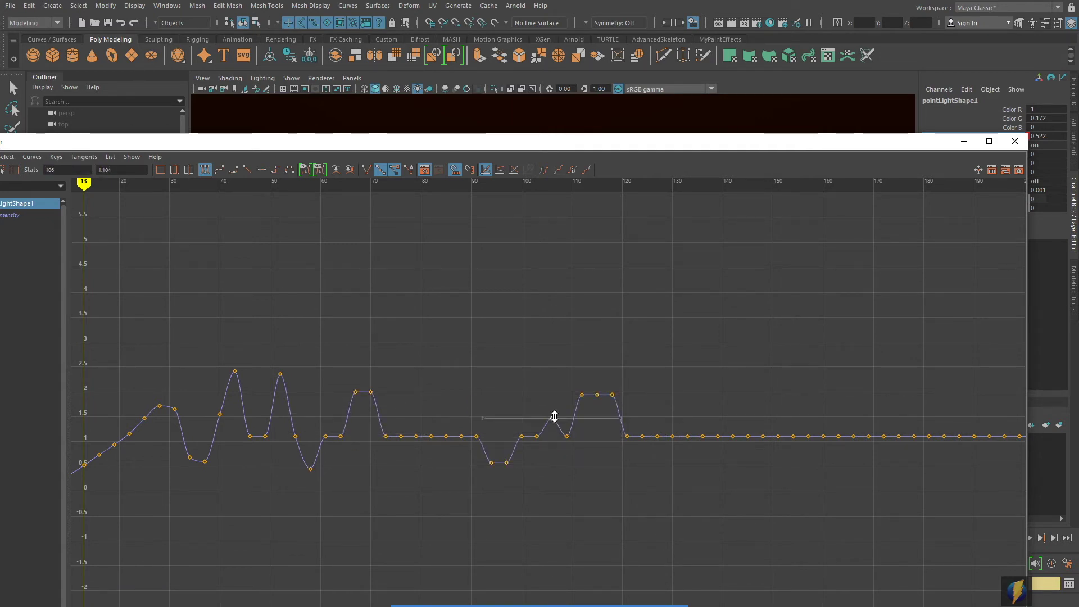
pyautogui.click(416, 436)
pyautogui.moveTo(414, 435); pyautogui.dragTo(508, 458)
# Step: Reshape keys at frames 115–170 into flicker (about 2.17, 1.5, 0.765, 1.8)
pyautogui.click(471, 408)
pyautogui.moveTo(502, 455); pyautogui.dragTo(488, 429)
pyautogui.click(487, 472)
pyautogui.moveTo(539, 446); pyautogui.dragTo(547, 467)
pyautogui.moveTo(573, 440); pyautogui.dragTo(578, 396)
pyautogui.keyDown('alt'); pyautogui.moveTo(647, 430); pyautogui.dragTo(550, 422, button='middle'); pyautogui.keyUp('alt')
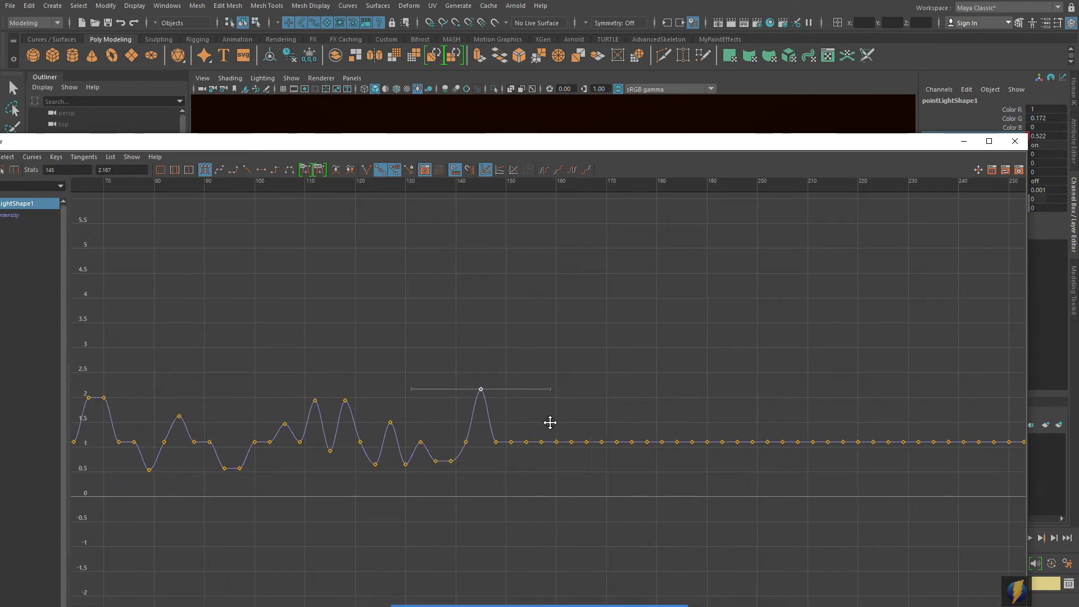
pyautogui.moveTo(541, 442); pyautogui.dragTo(543, 470)
pyautogui.moveTo(525, 442); pyautogui.dragTo(587, 460)
pyautogui.click(587, 441)
pyautogui.keyDown('alt'); pyautogui.moveTo(587, 460); pyautogui.dragTo(540, 461, button='middle'); pyautogui.keyUp('alt')
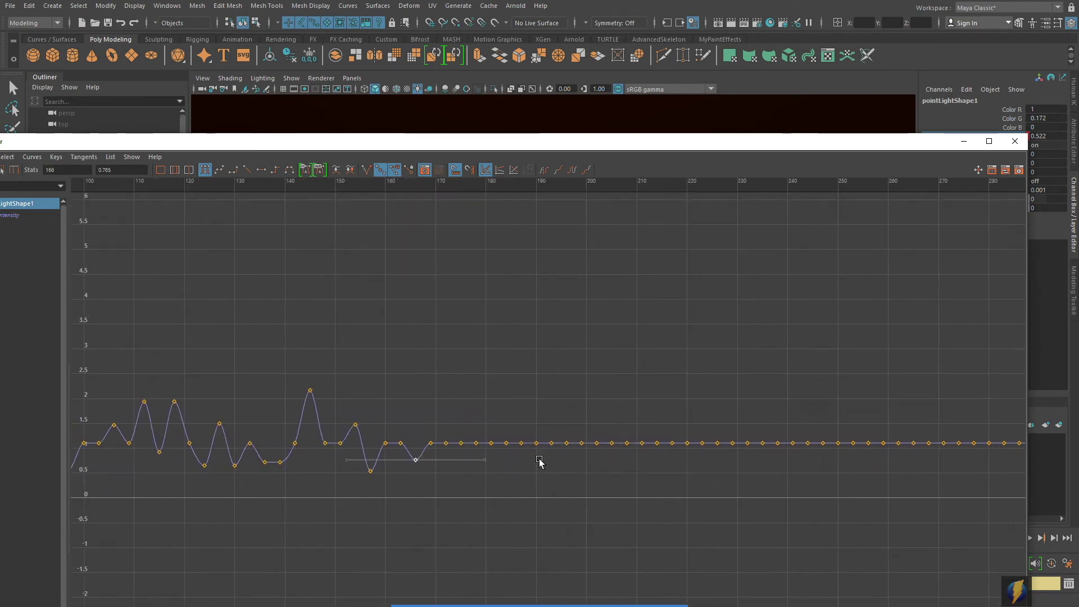
pyautogui.moveTo(446, 443); pyautogui.dragTo(448, 394)
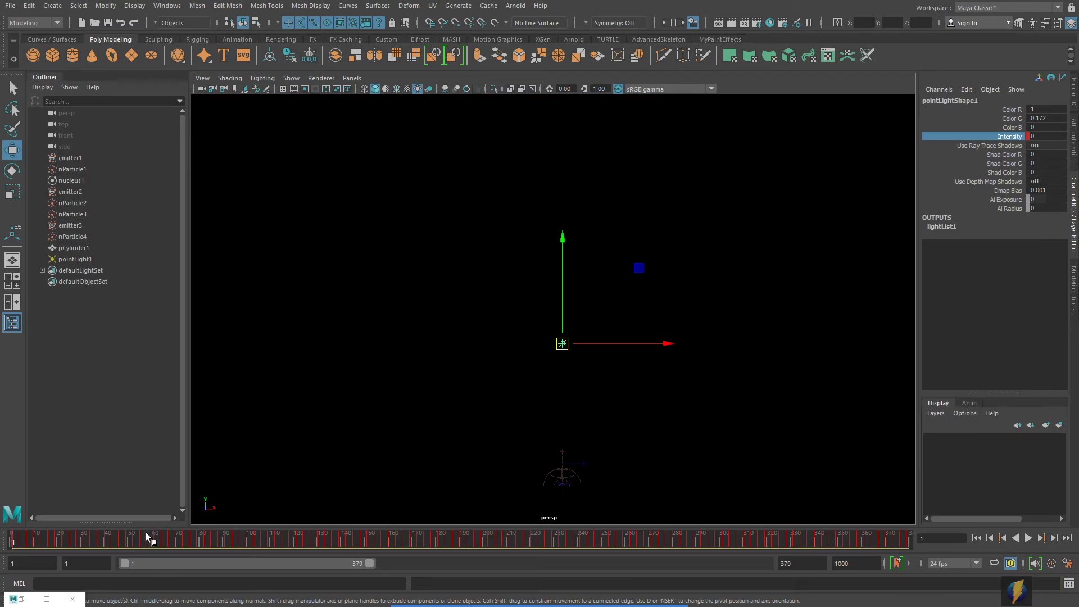
# Step: Frame all Intensity keys, close the Graph Editor and return to the Select tool
pyautogui.click(47, 599)
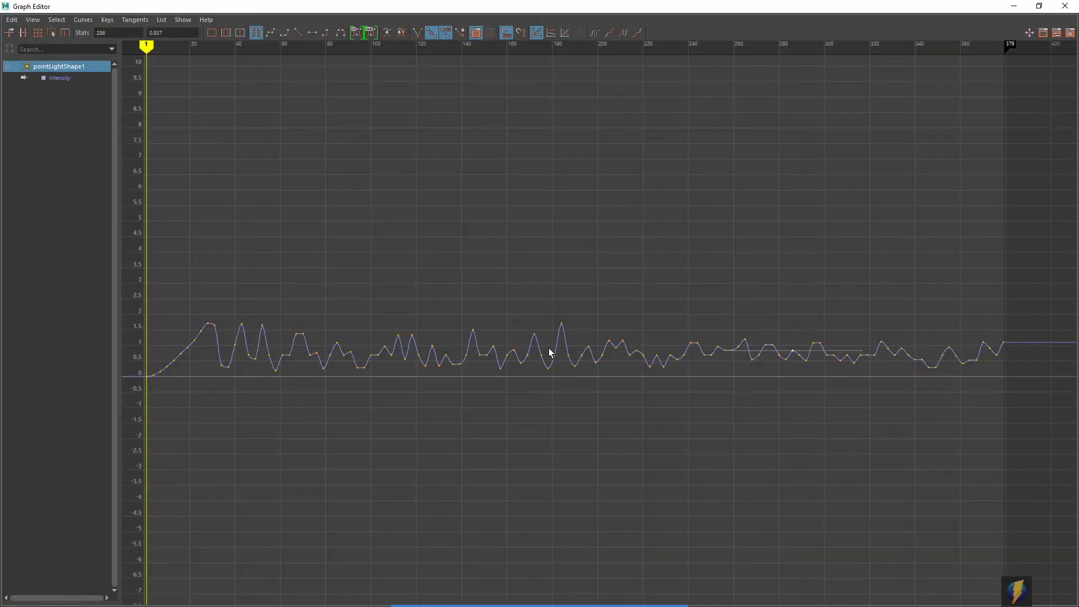
pyautogui.moveTo(150, 240); pyautogui.dragTo(1053, 479)
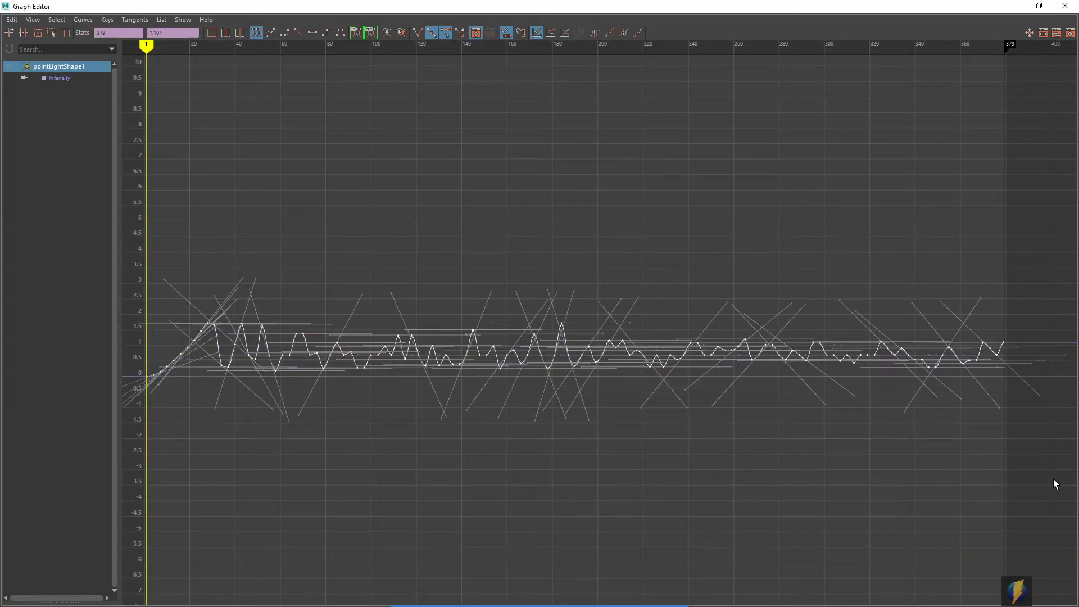
pyautogui.press('f')
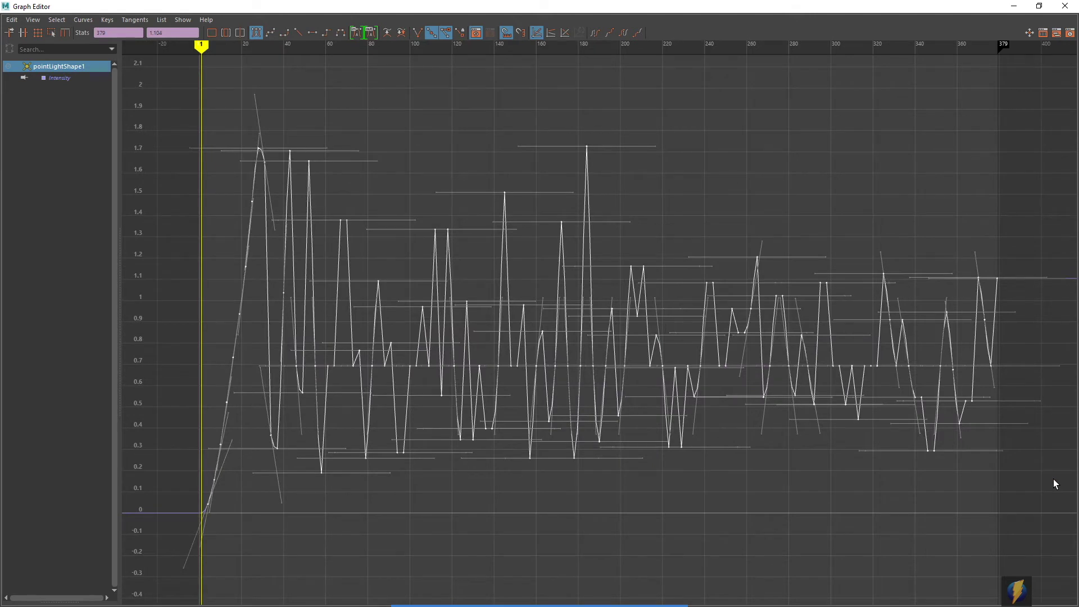
pyautogui.click(1013, 6)
pyautogui.click(12, 86)
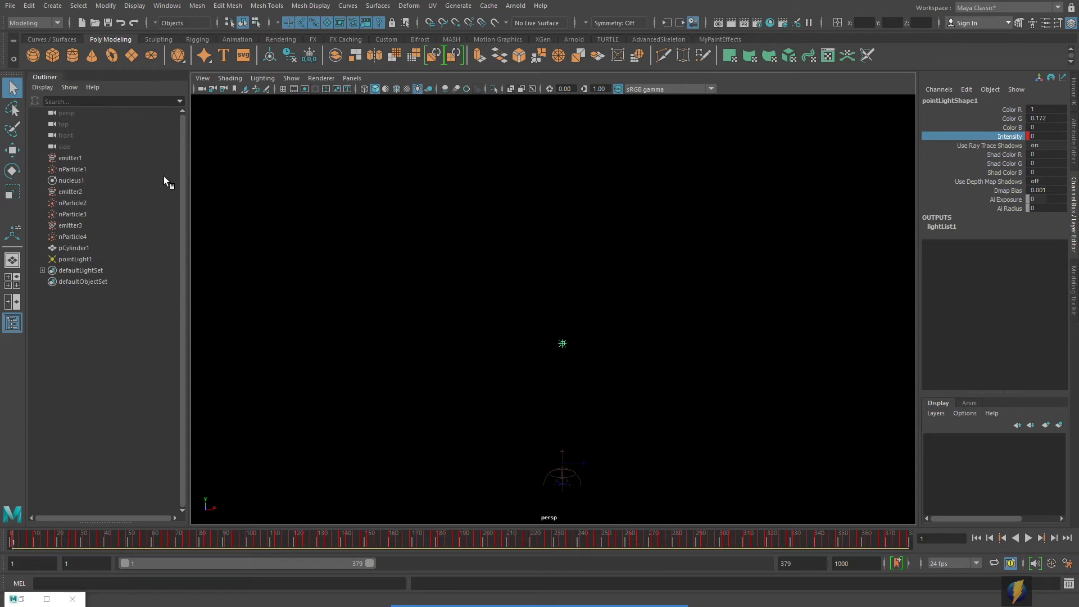
pyautogui.click(89, 316)
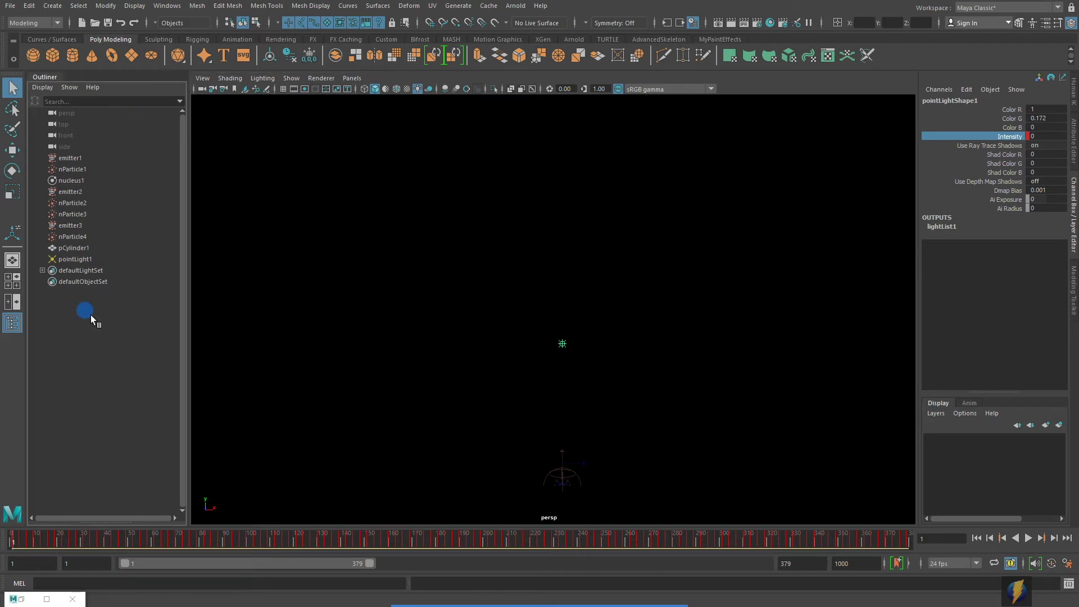
# Step: Play the campfire animation twice, stopping at frame 169 to view the flickering light
pyautogui.click(1029, 537)
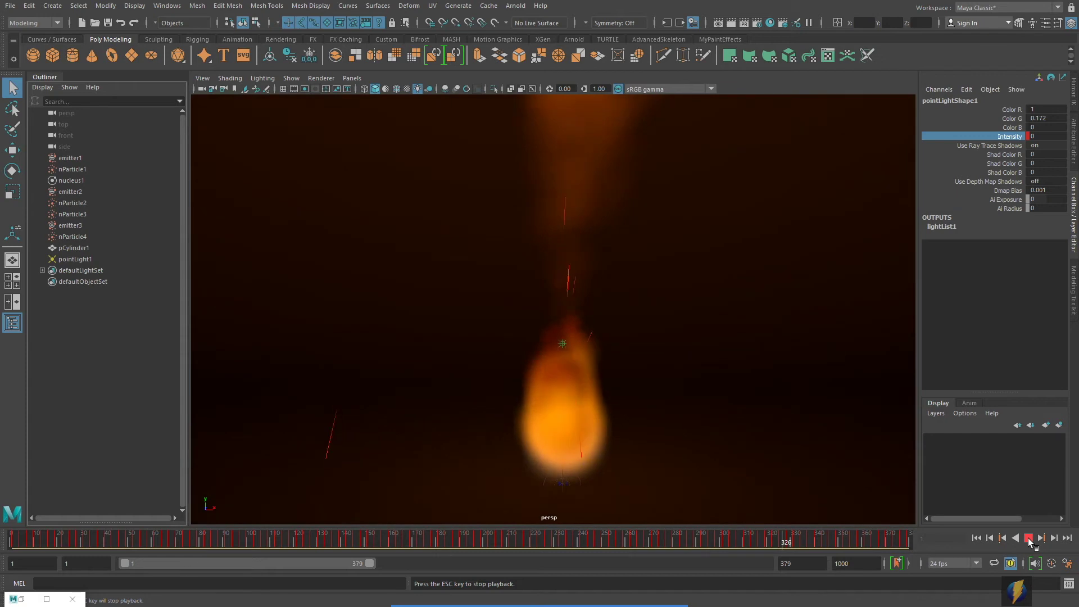
pyautogui.click(1029, 539)
pyautogui.click(1028, 538)
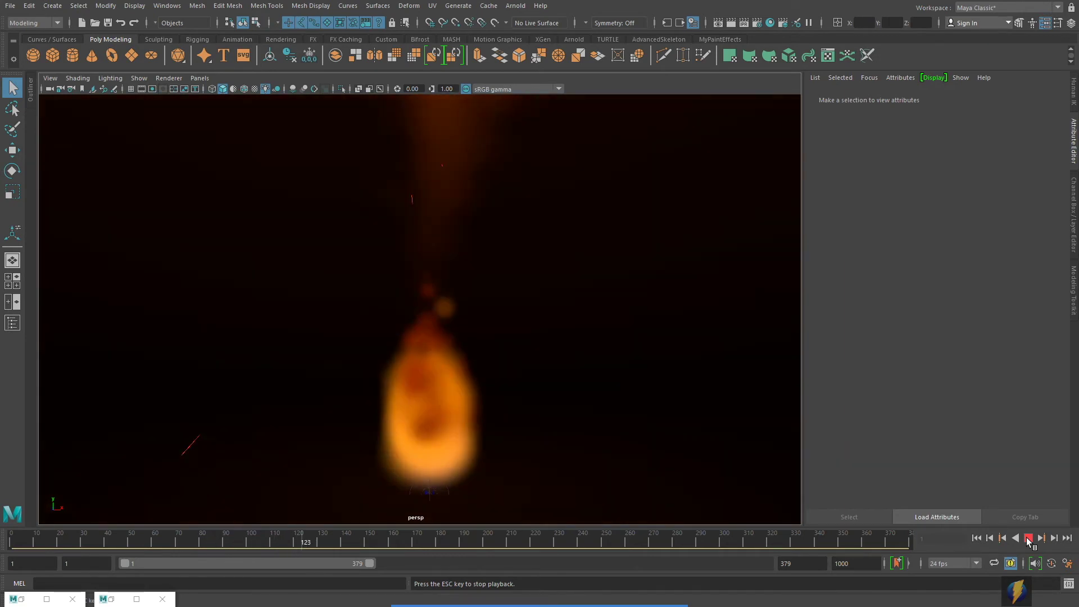
pyautogui.click(1028, 538)
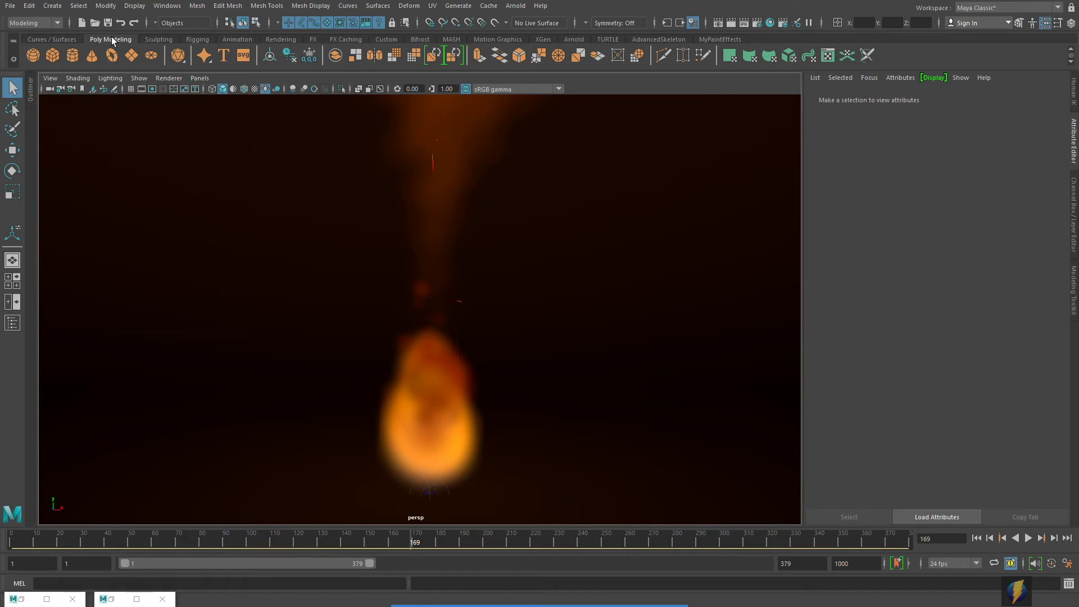
pyautogui.click(167, 5)
# Step: Add the MonsterWolfman.ma example model from the Content Browser into the scene
pyautogui.moveTo(187, 49)
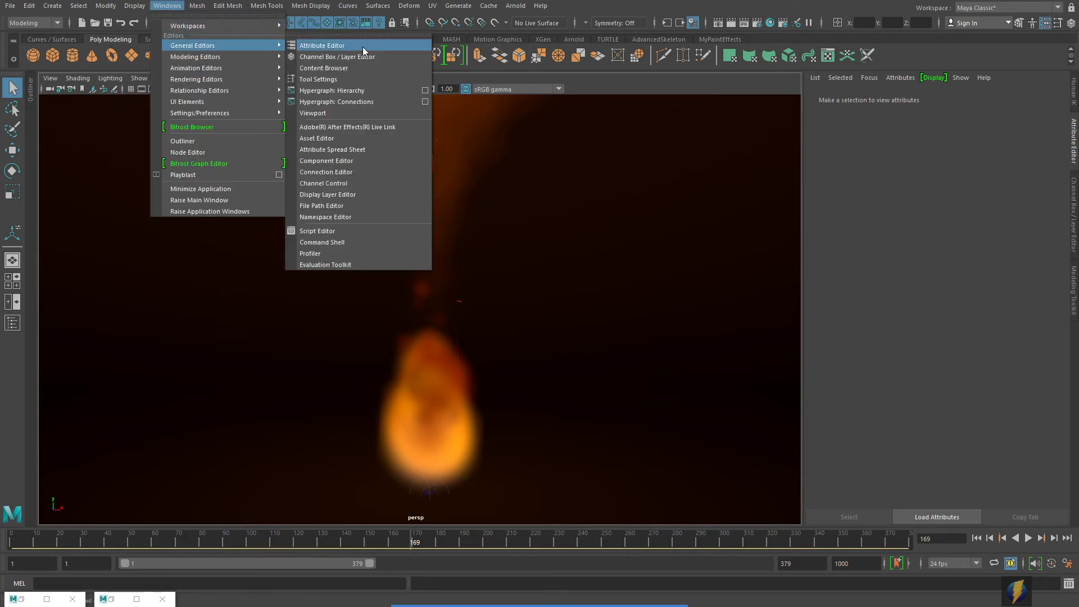
pyautogui.click(342, 68)
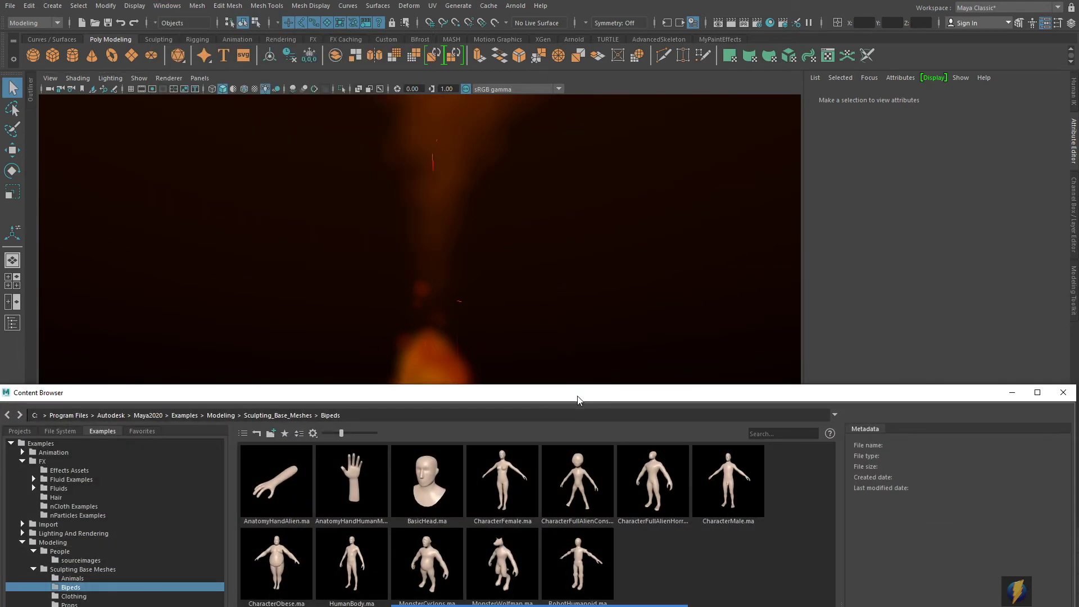
pyautogui.moveTo(578, 397); pyautogui.dragTo(565, 368)
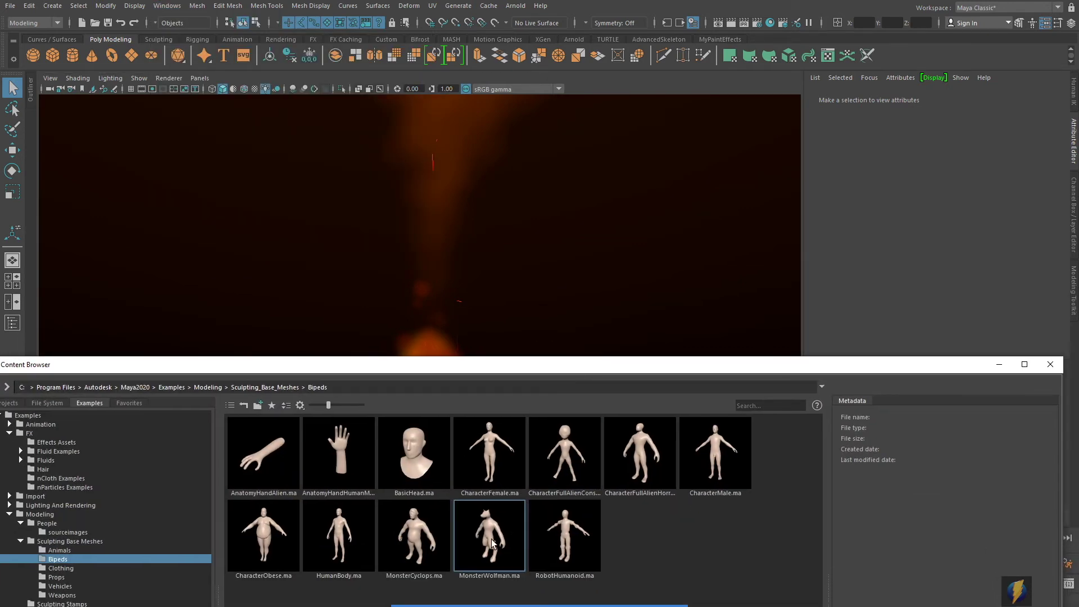
pyautogui.moveTo(492, 543); pyautogui.dragTo(595, 307)
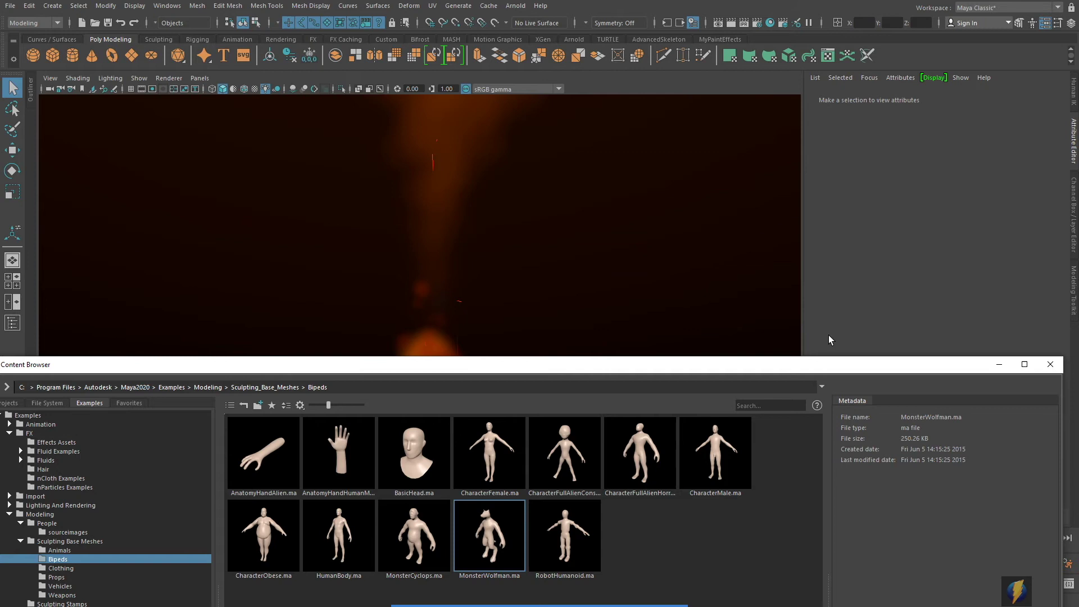
pyautogui.click(1049, 371)
# Step: Shrink the wolfman uniformly to scale 0.1 in the Channel Box, then to about 0.03
pyautogui.scroll(-5, 567, 405)
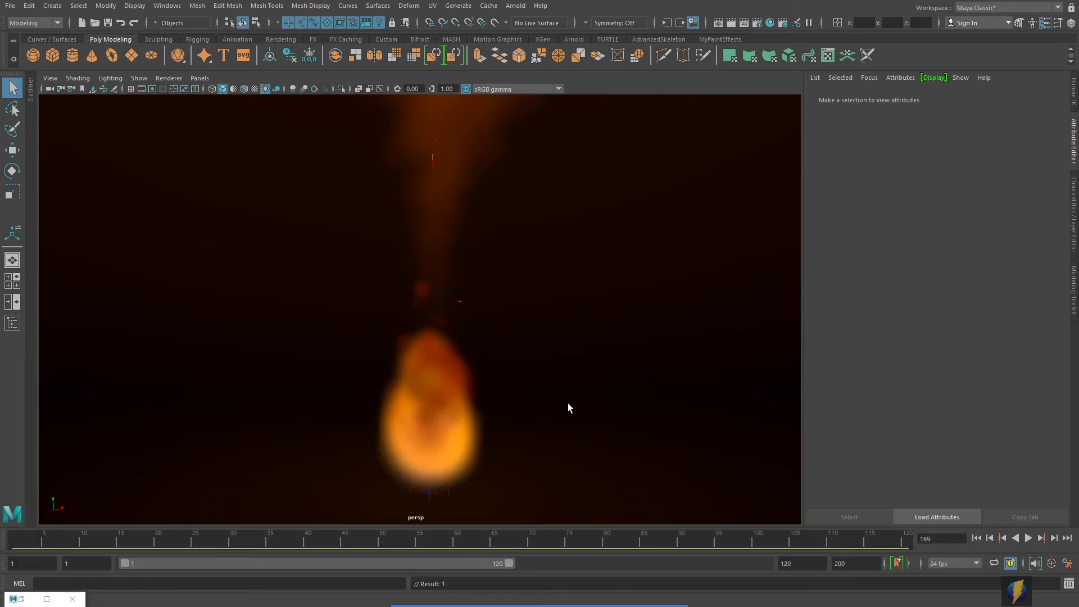
pyautogui.click(558, 289)
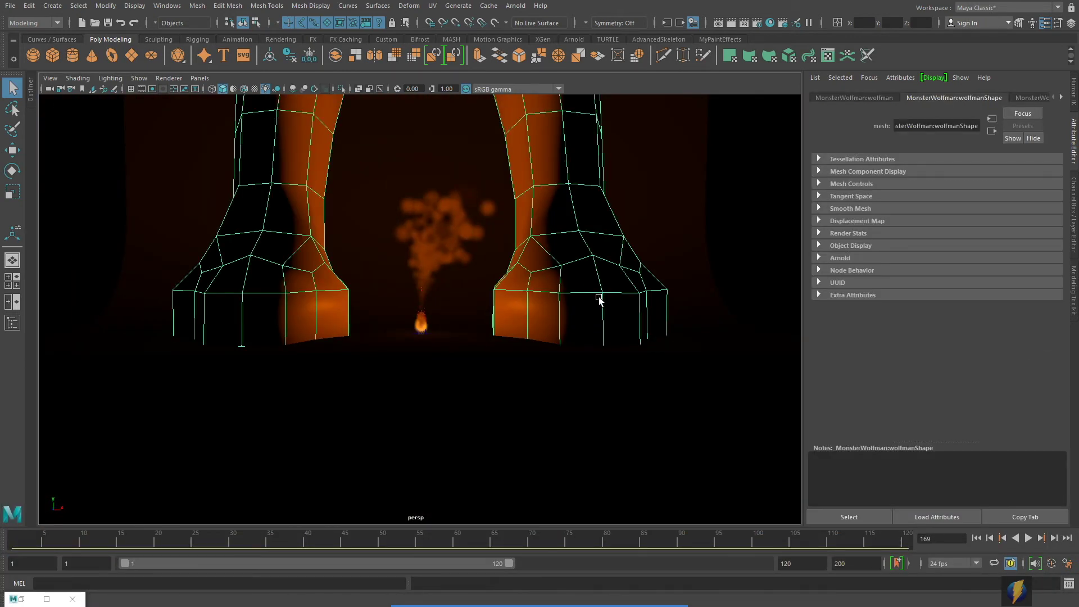
pyautogui.press('r')
pyautogui.moveTo(417, 333); pyautogui.dragTo(101, 289)
pyautogui.moveTo(416, 332); pyautogui.dragTo(0, 194)
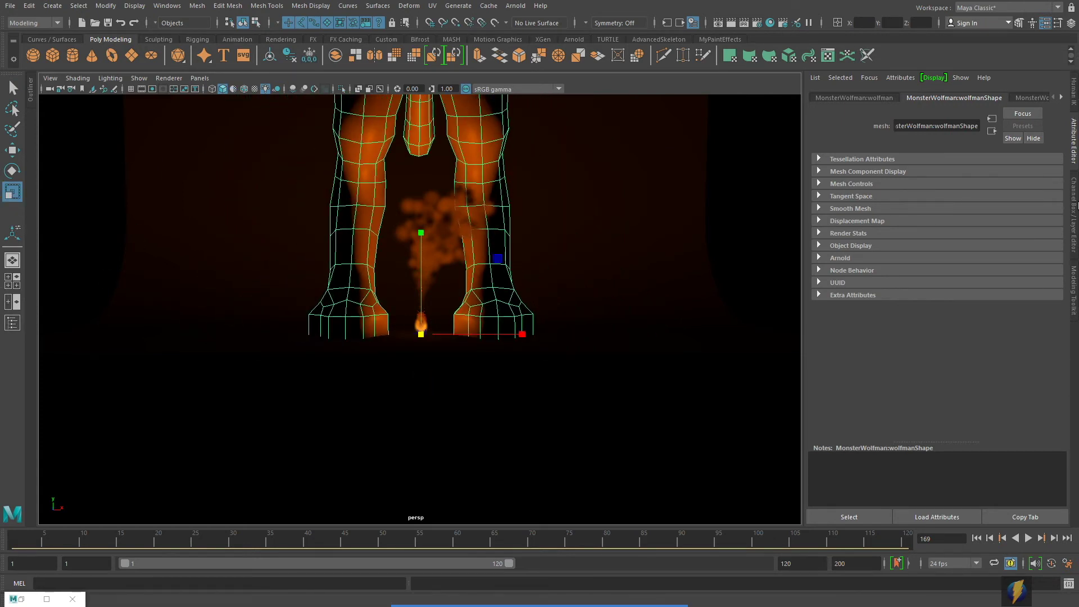
pyautogui.click(1074, 216)
pyautogui.moveTo(1044, 163); pyautogui.dragTo(1050, 181)
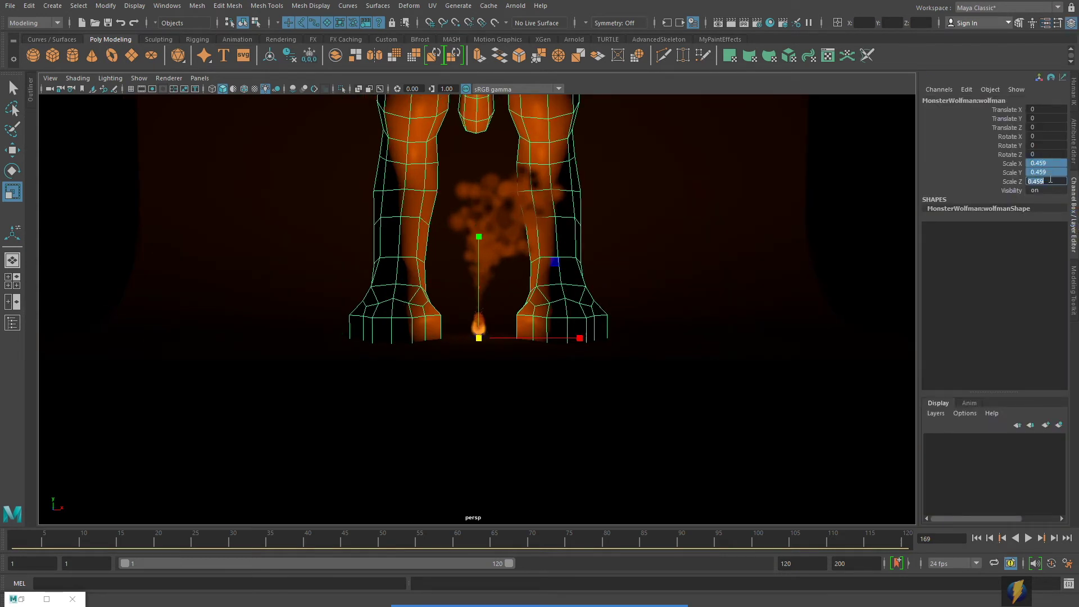
pyautogui.write('.1')
pyautogui.press('Return')
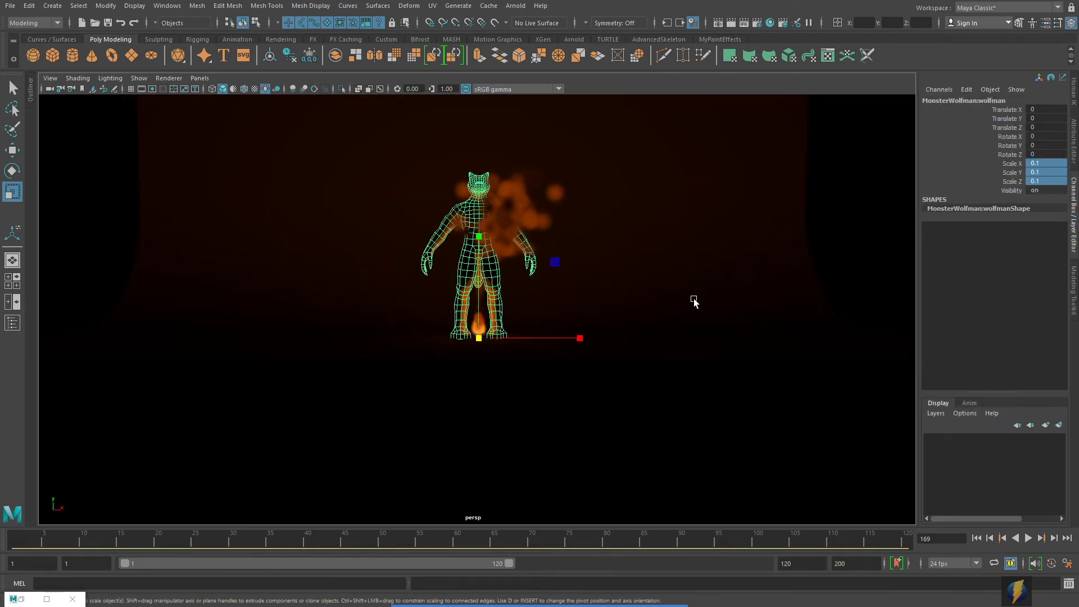
pyautogui.moveTo(479, 335); pyautogui.dragTo(340, 307)
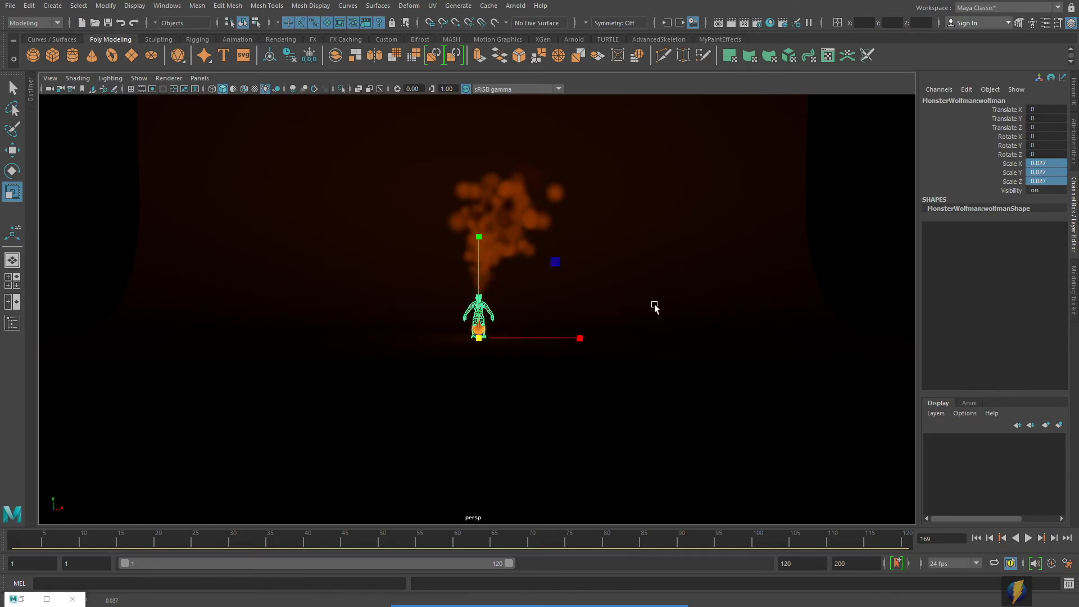
# Step: Move the wolfman right of the fire, scale it to 0.024, and turn it into profile
pyautogui.press('f')
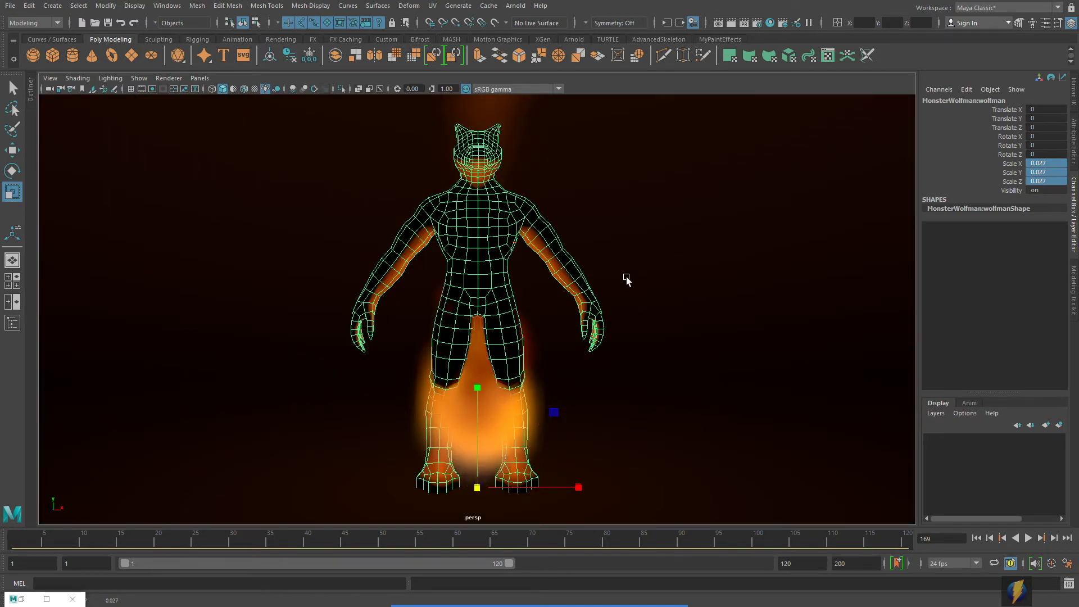
pyautogui.press('w')
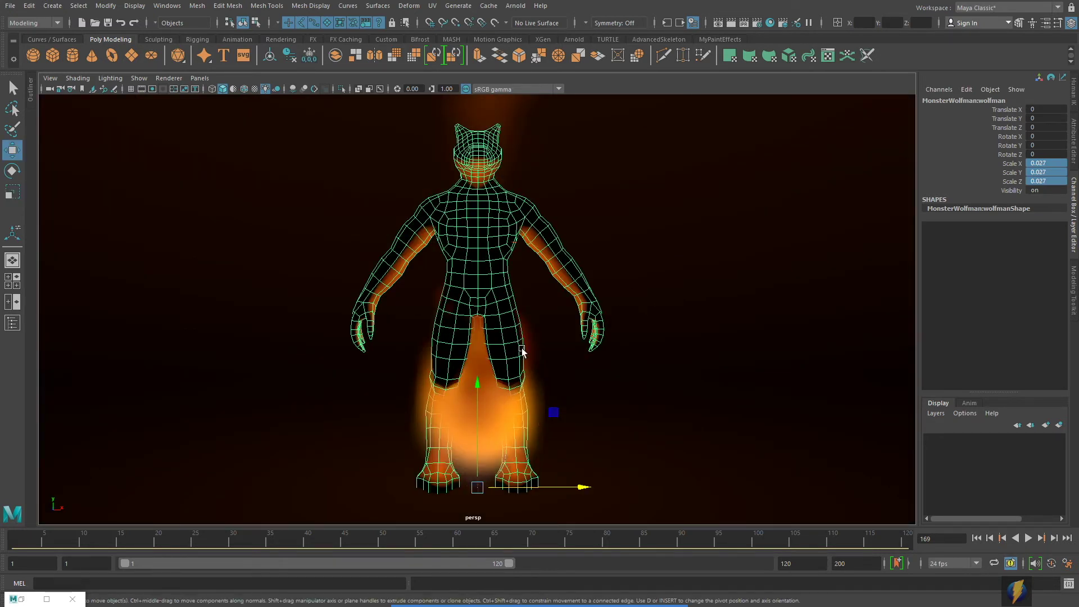
pyautogui.moveTo(545, 494)
pyautogui.mouseDown()
pyautogui.moveTo(718, 475)
pyautogui.moveTo(564, 496)
pyautogui.mouseUp()
pyautogui.press('e')
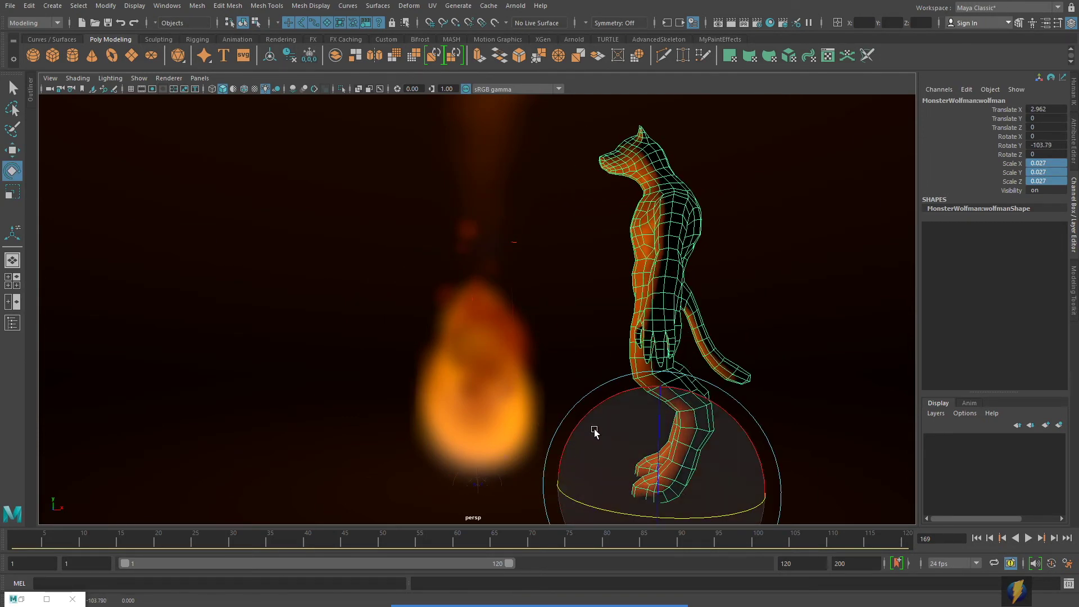
pyautogui.press('r')
pyautogui.moveTo(656, 486); pyautogui.dragTo(622, 453)
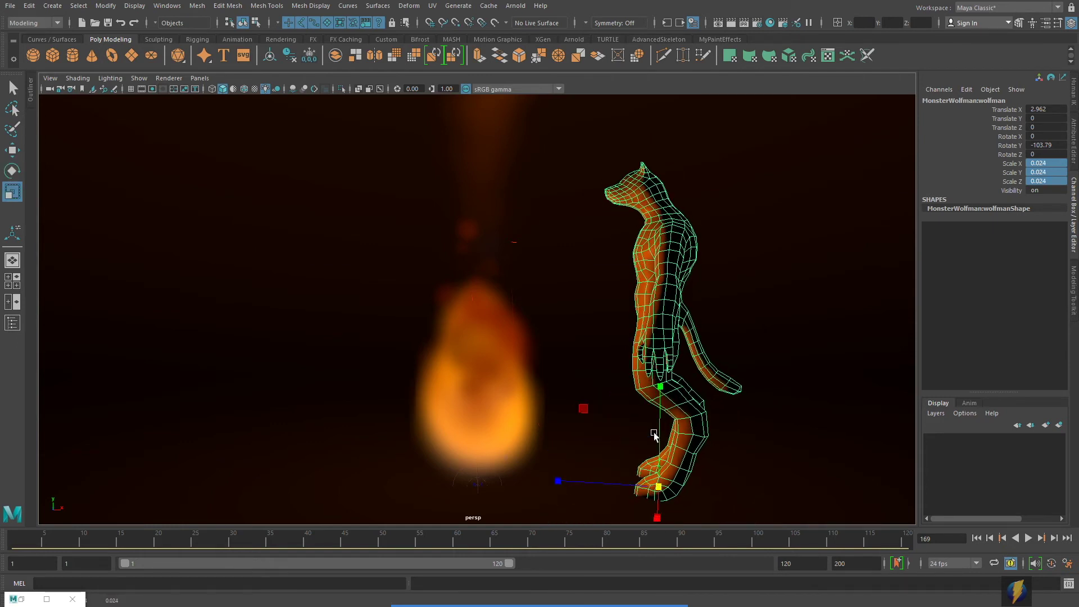
pyautogui.press('e')
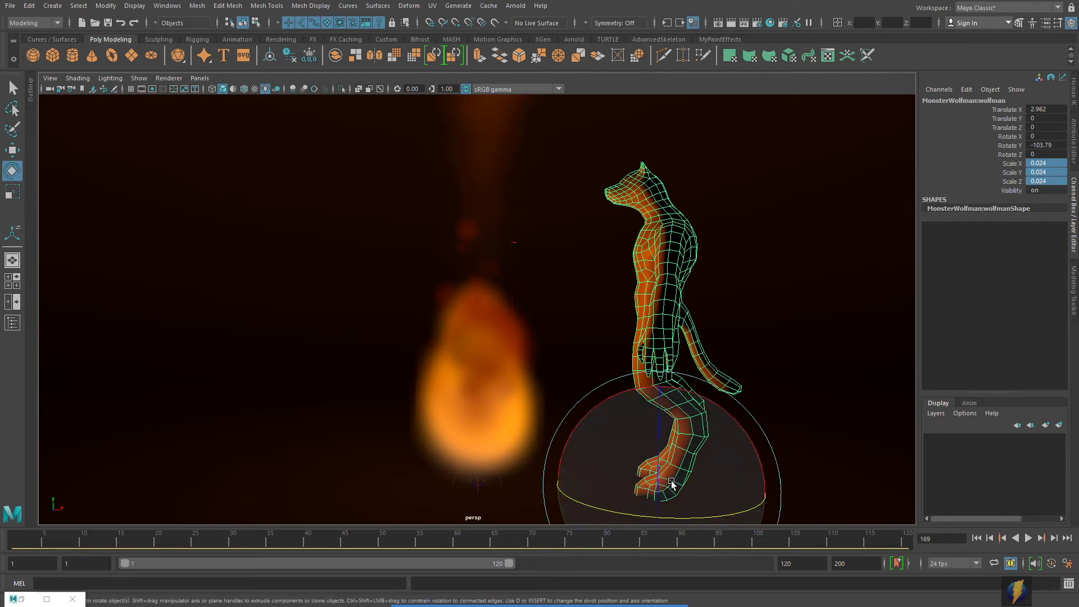
pyautogui.moveTo(640, 509); pyautogui.dragTo(668, 515)
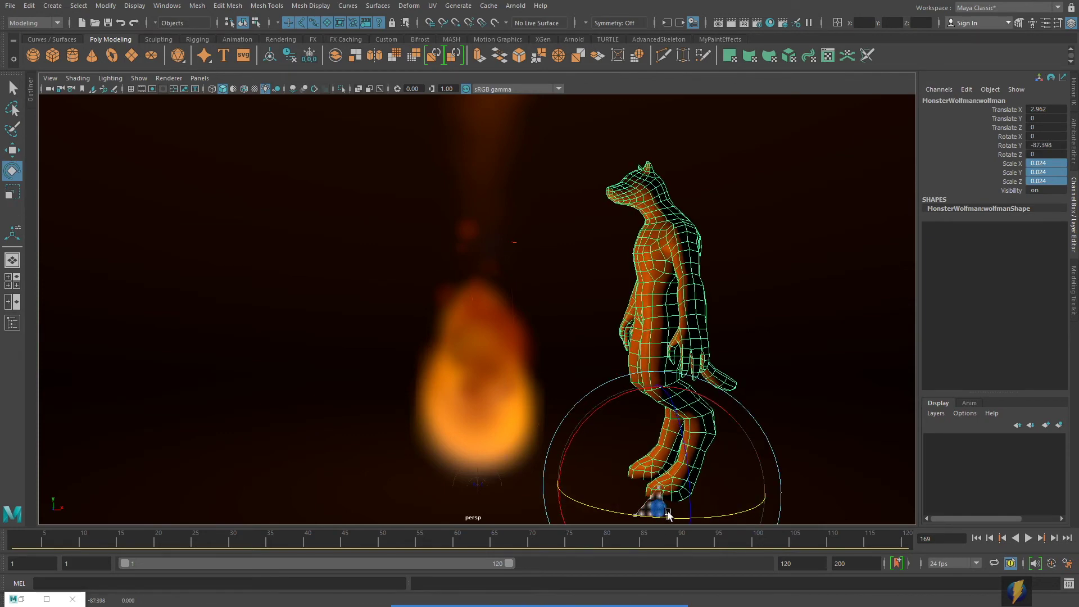
# Step: Maximise the top view in wireframe and recentre the scene
pyautogui.press('space')
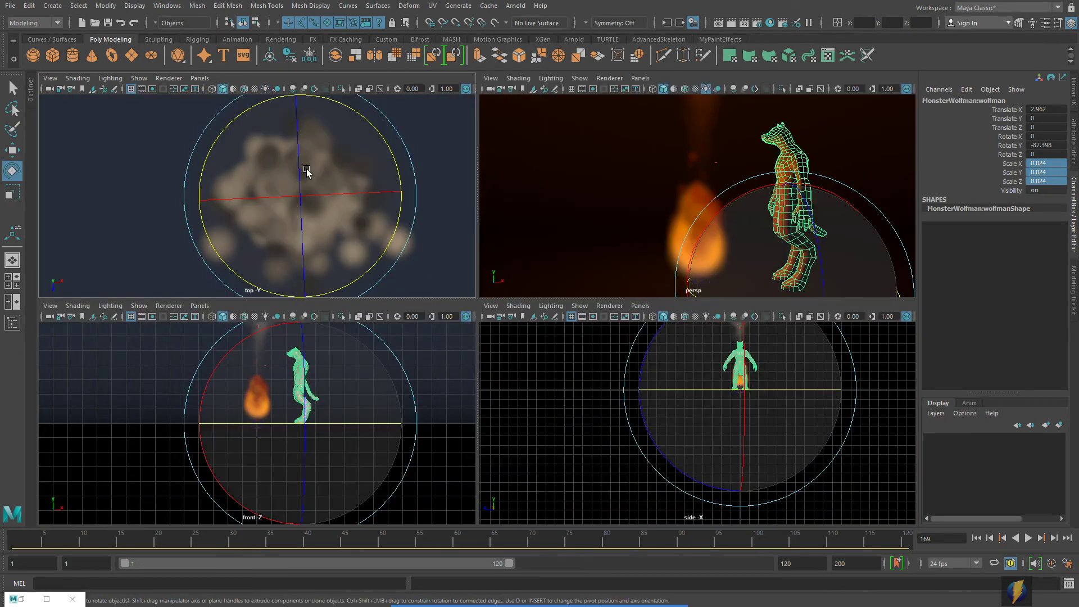
pyautogui.press('space')
pyautogui.press('4')
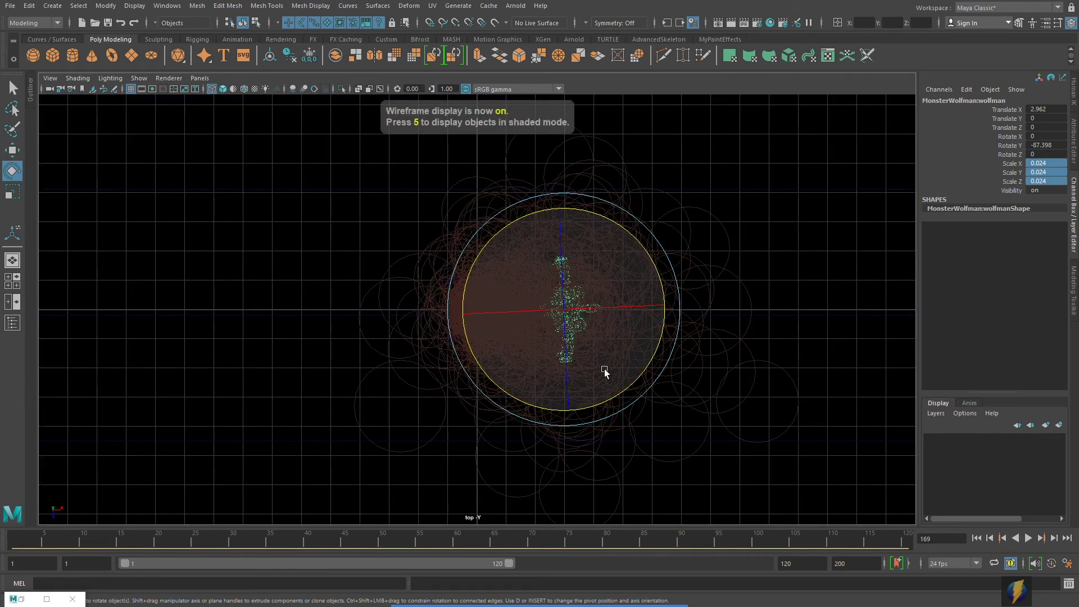
pyautogui.keyDown('alt'); pyautogui.moveTo(605, 369); pyautogui.dragTo(562, 389, button='middle'); pyautogui.keyUp('alt')
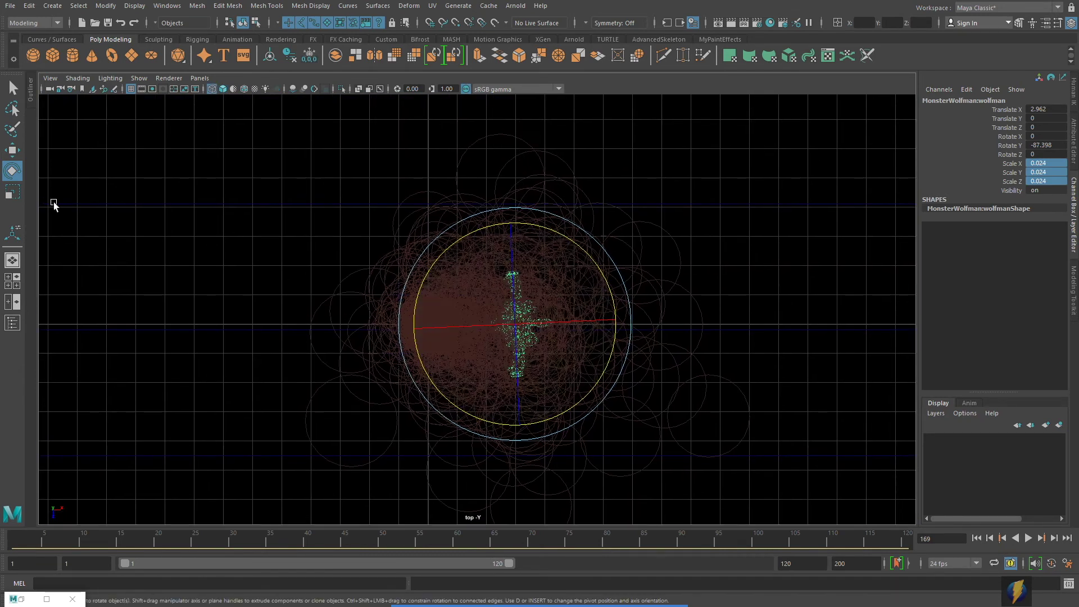
pyautogui.click(12, 151)
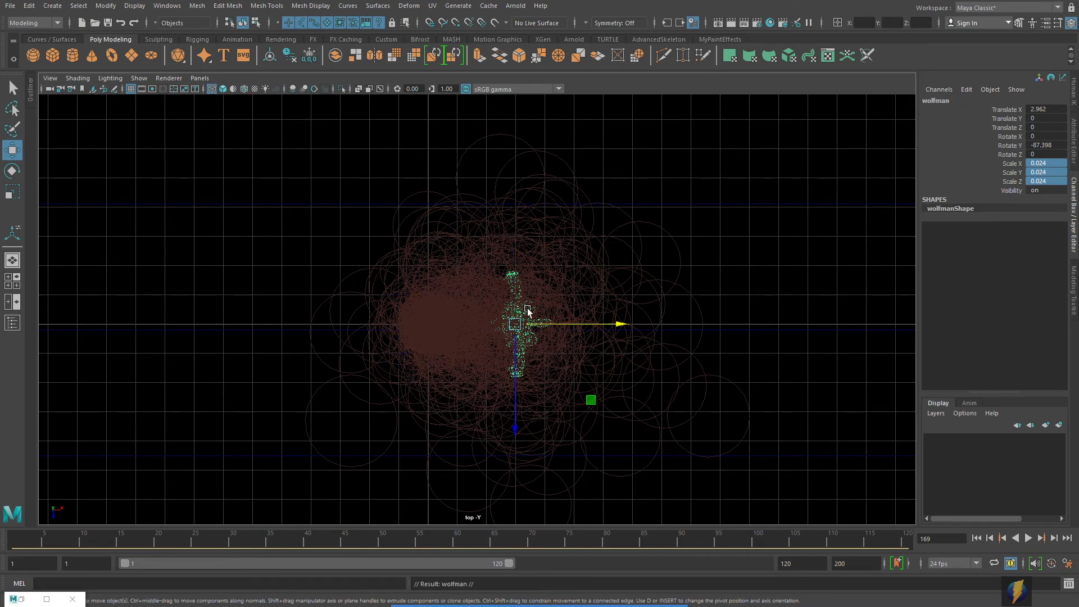
# Step: Move the wolfman behind the fire turned 90°, and duplicate it to the fire's left turned about 40°
pyautogui.moveTo(515, 325); pyautogui.dragTo(464, 236)
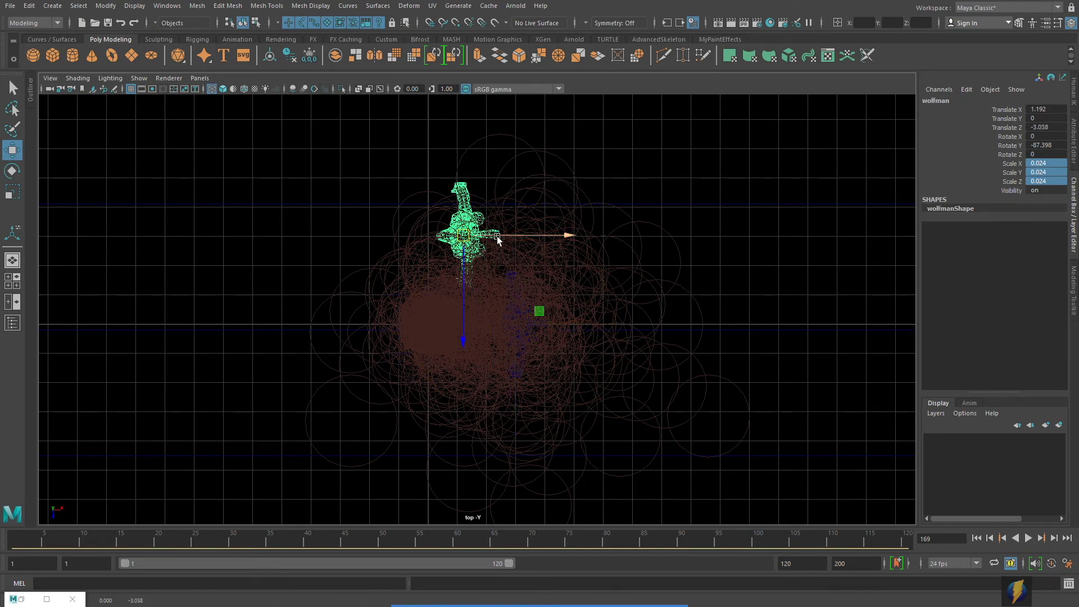
pyautogui.press('e')
pyautogui.moveTo(531, 162); pyautogui.dragTo(370, 149)
pyautogui.hotkey('ctrl', 'd')
pyautogui.press('w')
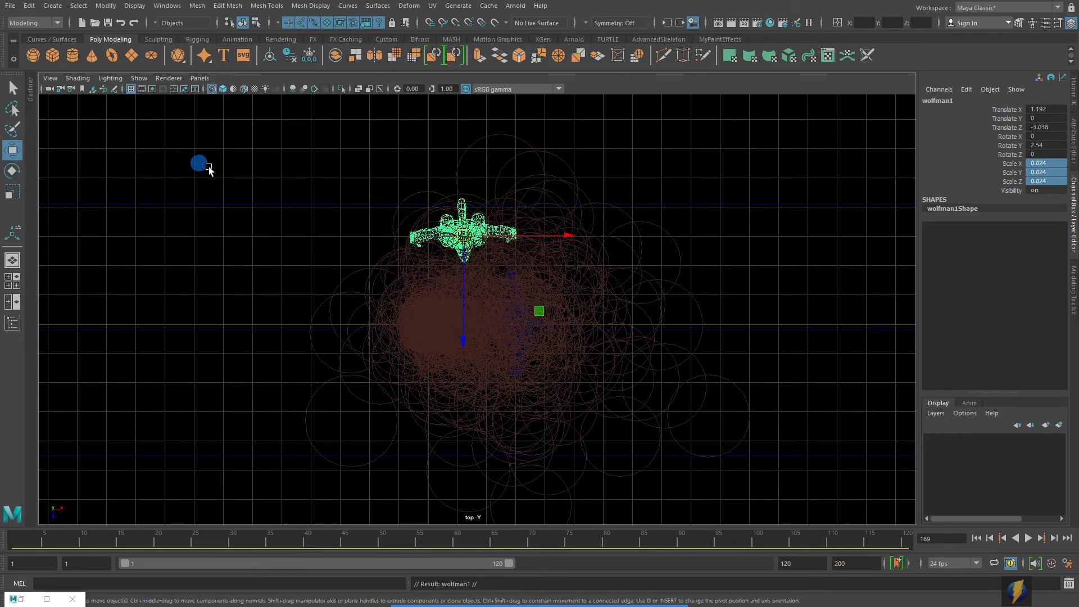
pyautogui.moveTo(462, 235); pyautogui.dragTo(367, 326)
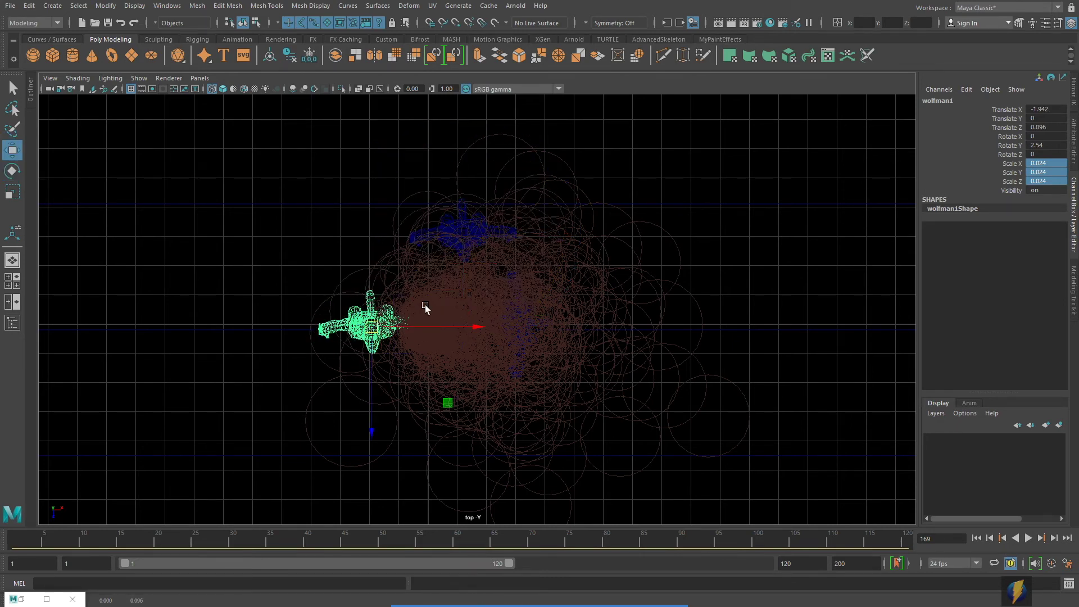
pyautogui.press('e')
pyautogui.moveTo(433, 248); pyautogui.dragTo(275, 228)
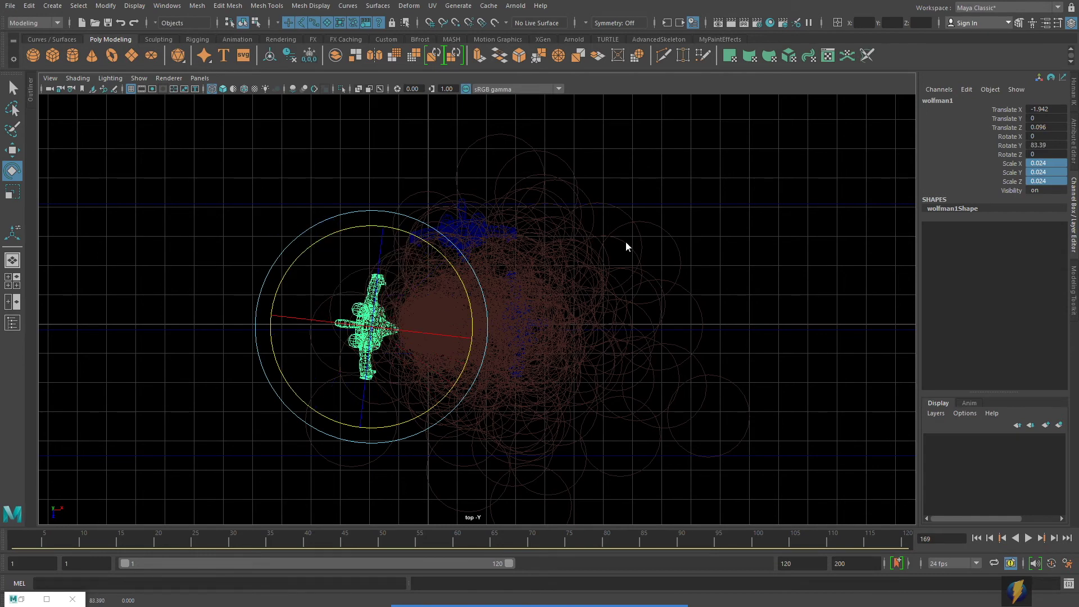
# Step: Nudge the copied wolfman back and left, and shift the middle wolfman slightly left
pyautogui.press('space')
pyautogui.press('space')
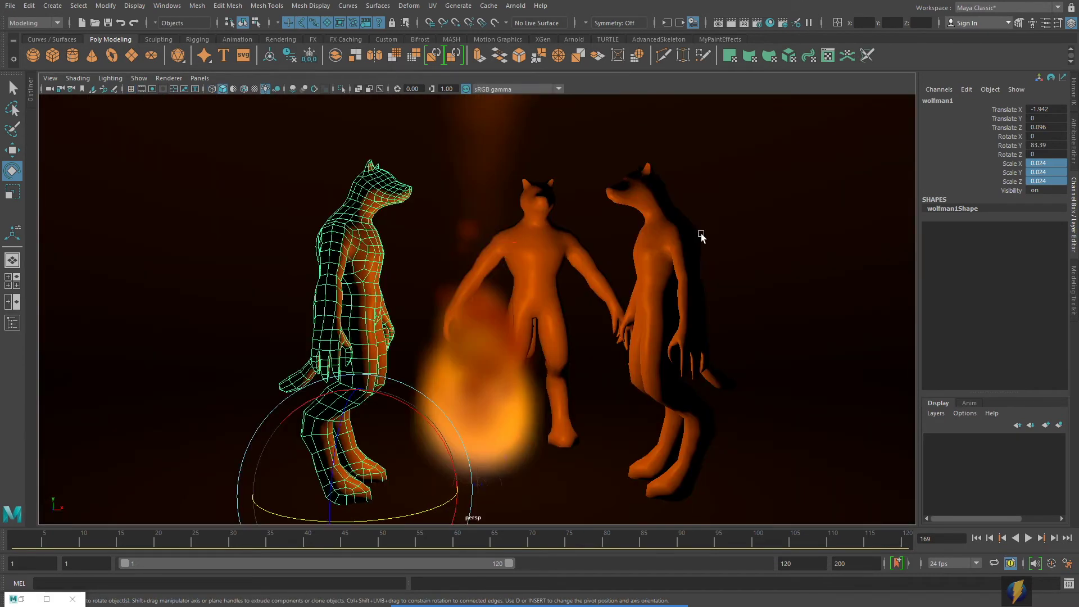
pyautogui.press('space')
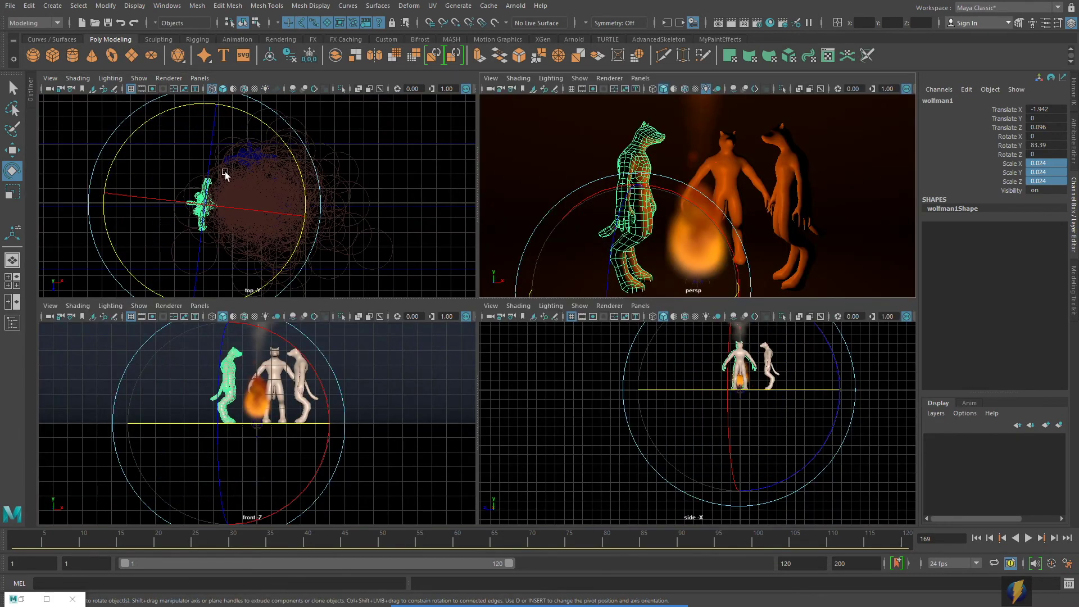
pyautogui.press('w')
pyautogui.moveTo(204, 248); pyautogui.dragTo(204, 238)
pyautogui.press('space')
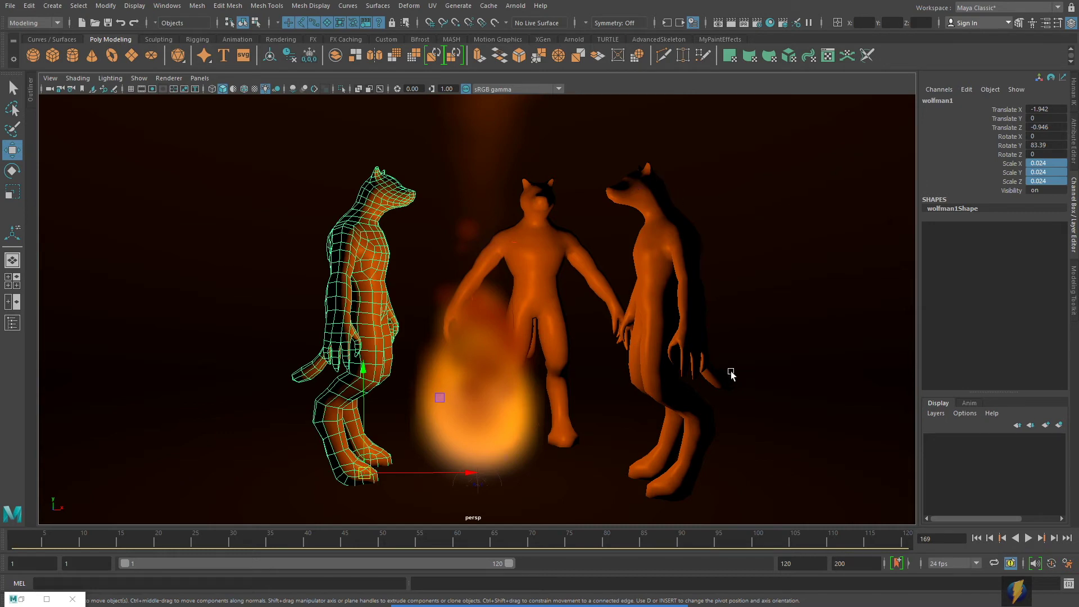
pyautogui.moveTo(458, 469); pyautogui.dragTo(437, 471)
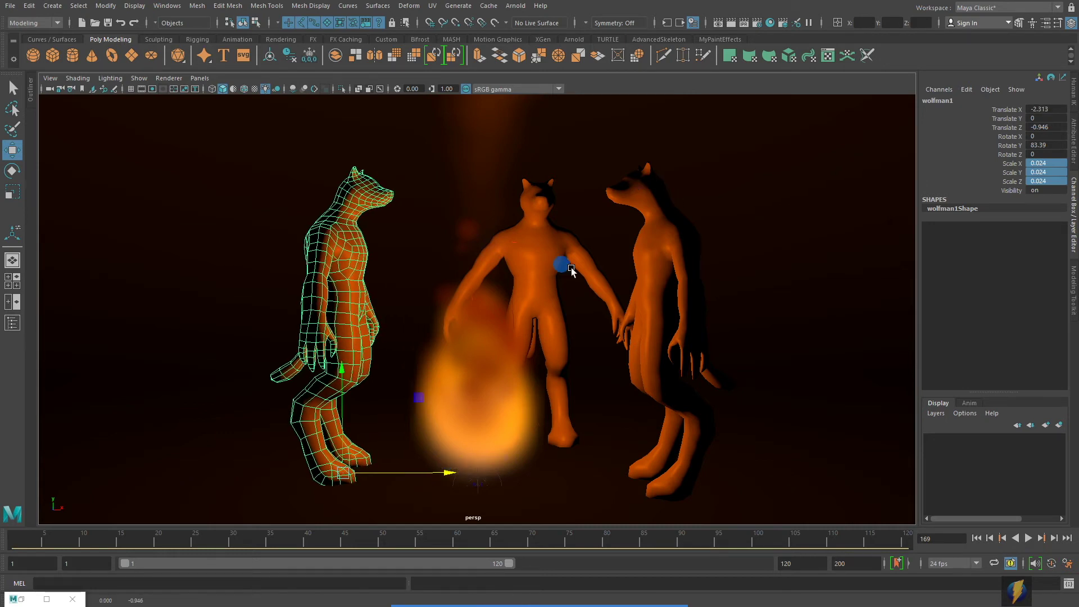
pyautogui.click(559, 239)
pyautogui.moveTo(638, 443); pyautogui.dragTo(619, 434)
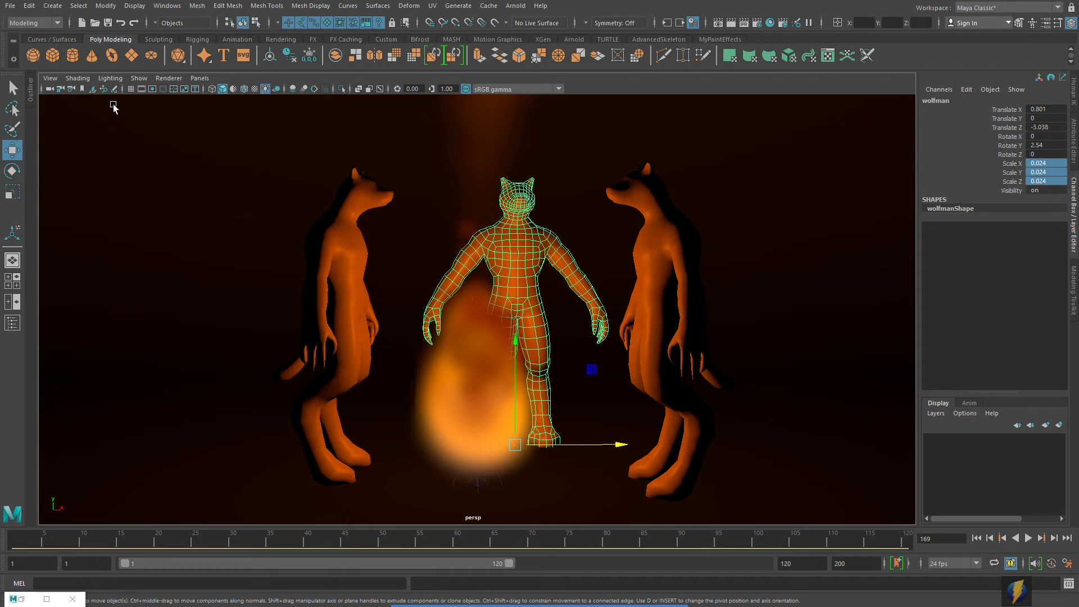
# Step: Enable viewport shadows from the Lighting menu, then play and stop the fire animation
pyautogui.click(110, 78)
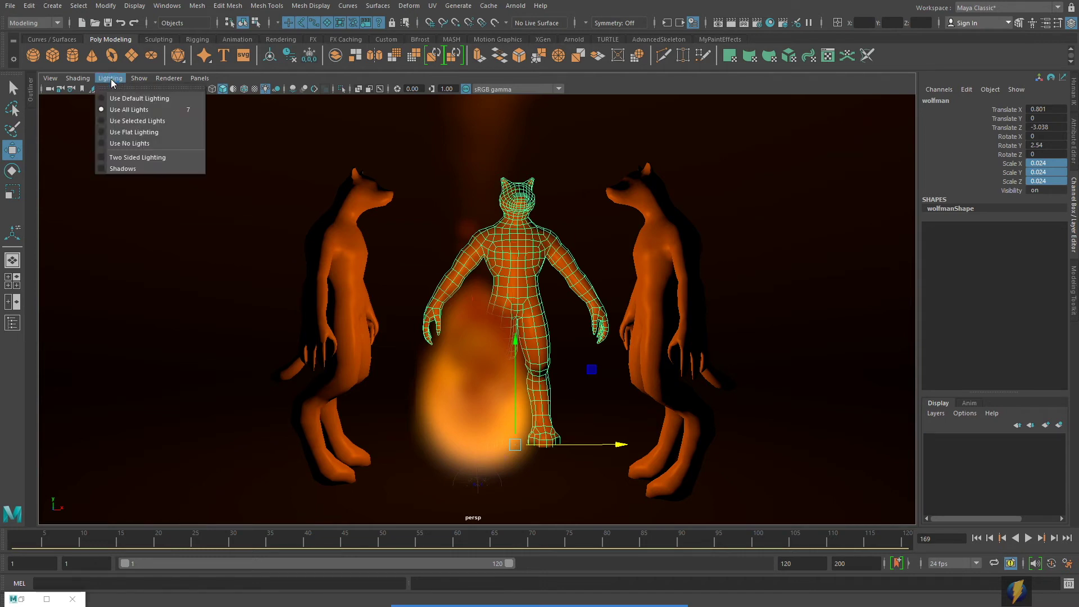
pyautogui.click(130, 168)
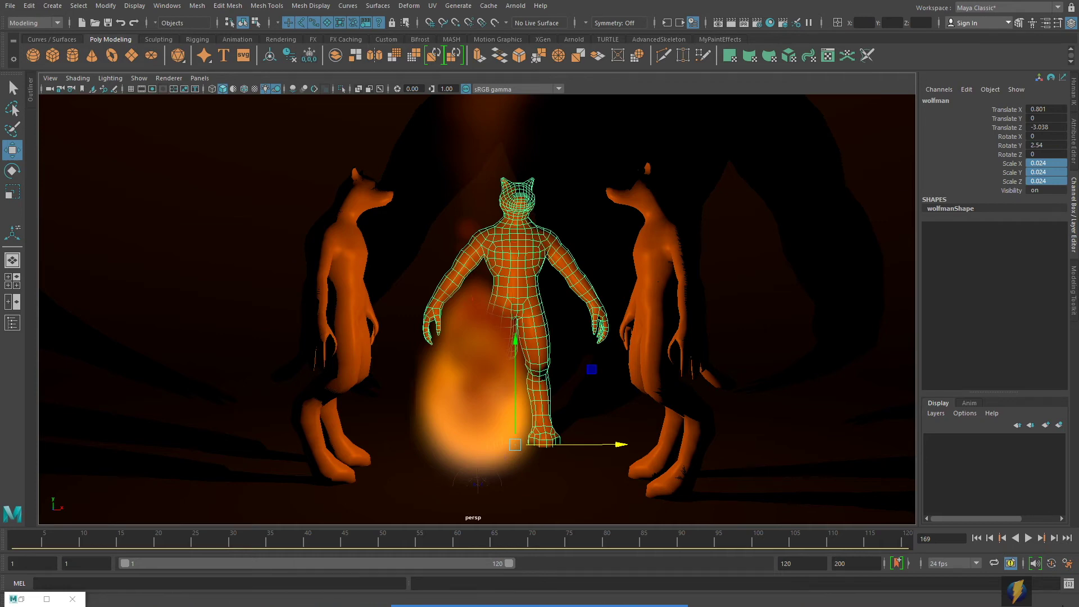
pyautogui.click(1029, 538)
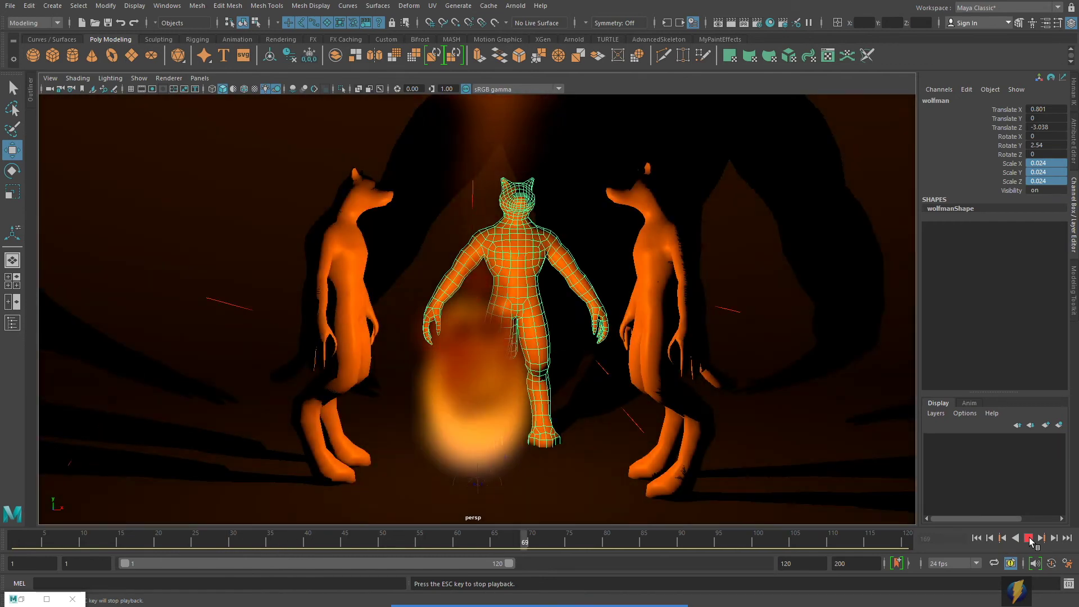
pyautogui.click(1028, 539)
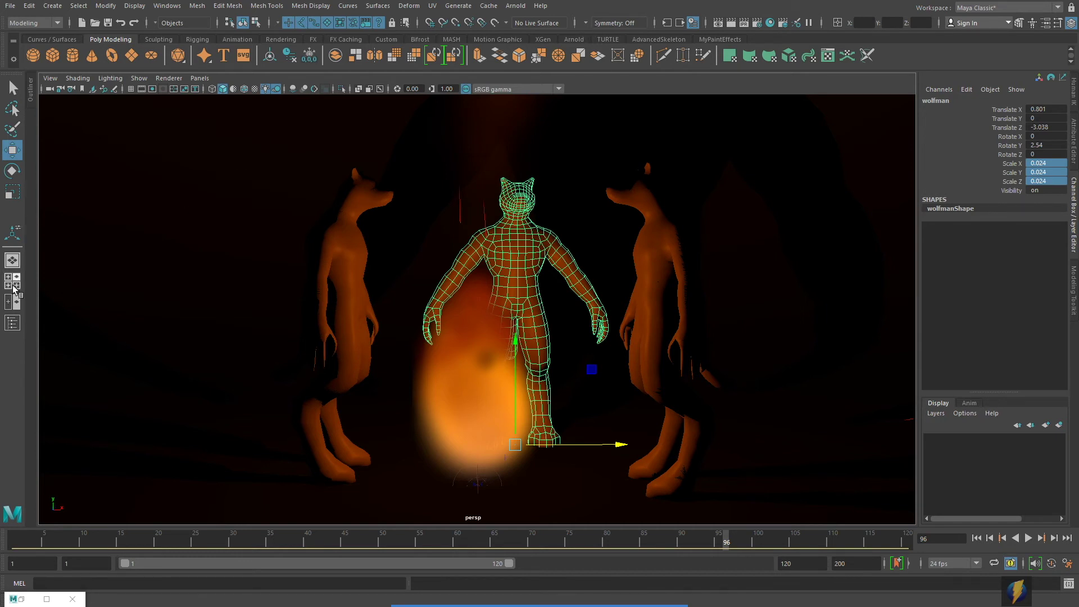
# Step: Turn on pointLight1's depth map shadows with resolution 1024 and filter size 3
pyautogui.click(13, 322)
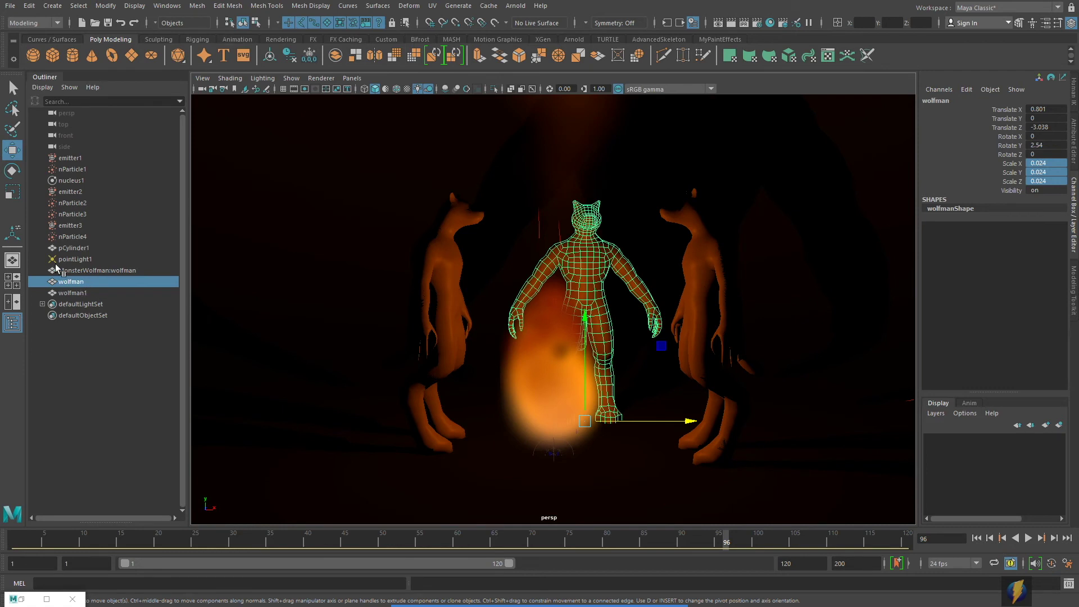
pyautogui.click(73, 259)
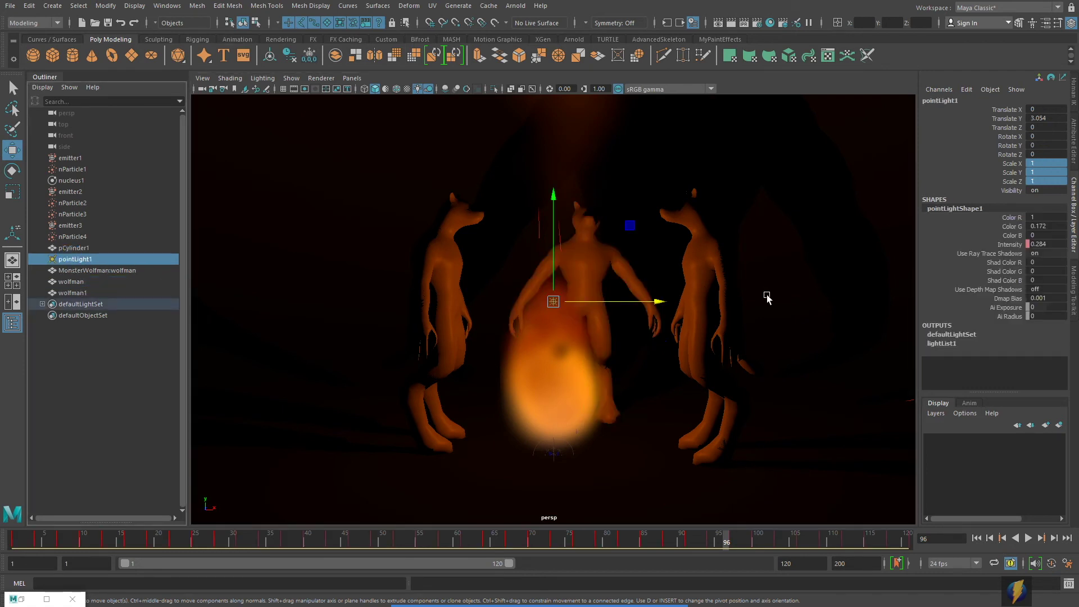
pyautogui.hotkey('ctrl', 'a')
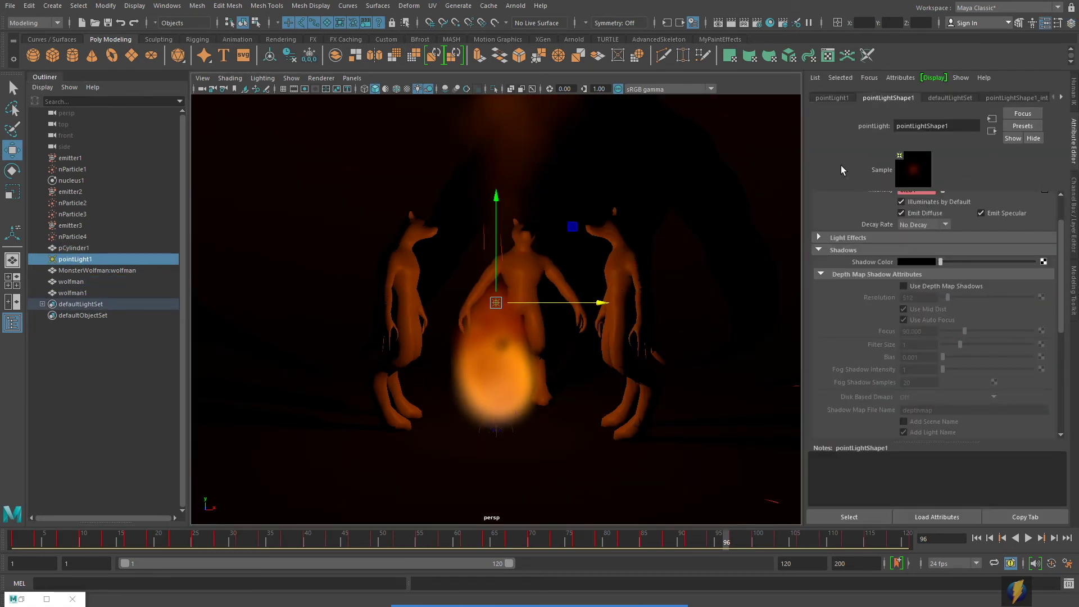
pyautogui.click(903, 286)
pyautogui.doubleClick(930, 298)
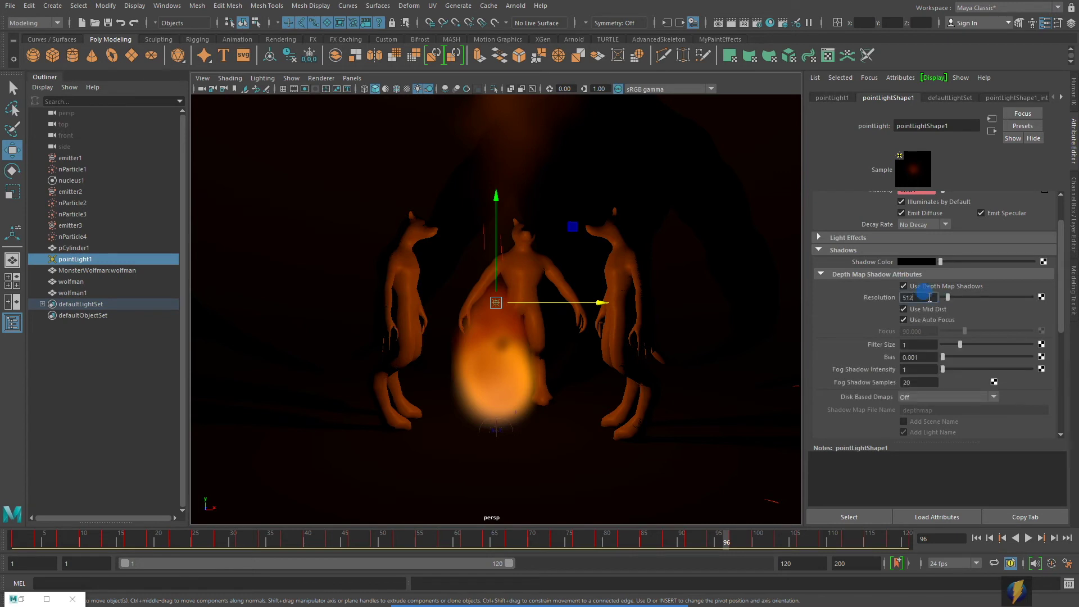
pyautogui.write('1')
pyautogui.click(927, 342)
pyautogui.write('3')
pyautogui.press('Return')
# Step: Play the animation to check the wolfmen's shadows, then stop it
pyautogui.click(12, 87)
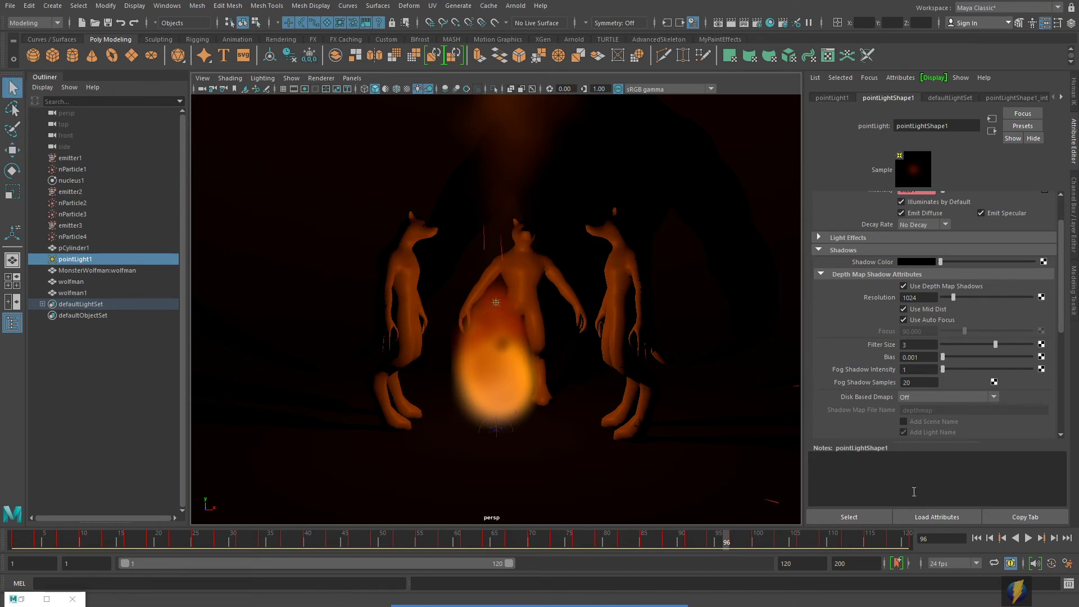
pyautogui.scroll(5, 505, 386)
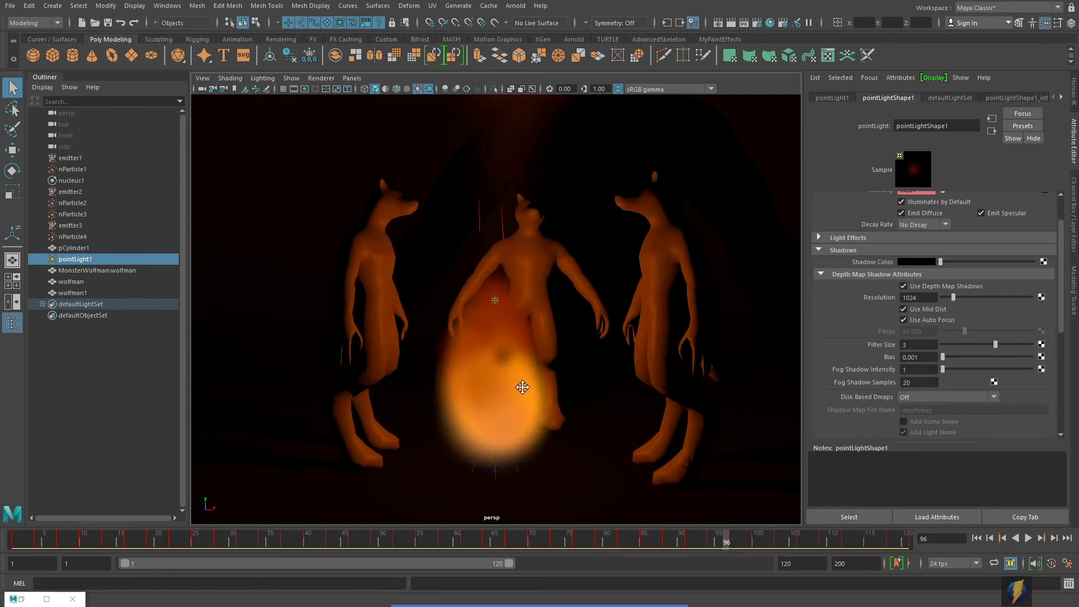
pyautogui.click(1027, 538)
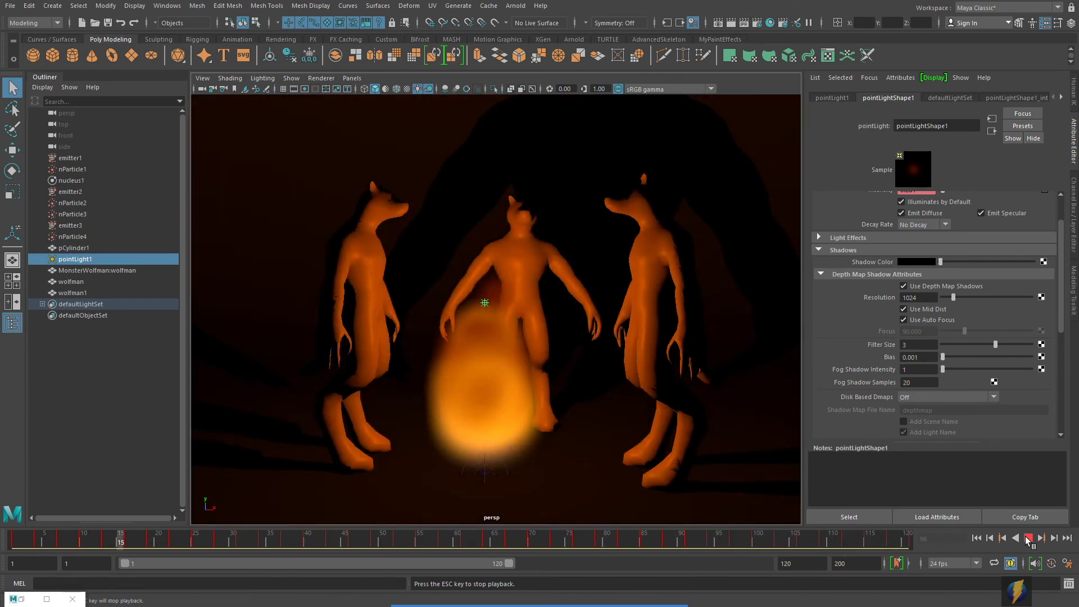
pyautogui.click(1027, 540)
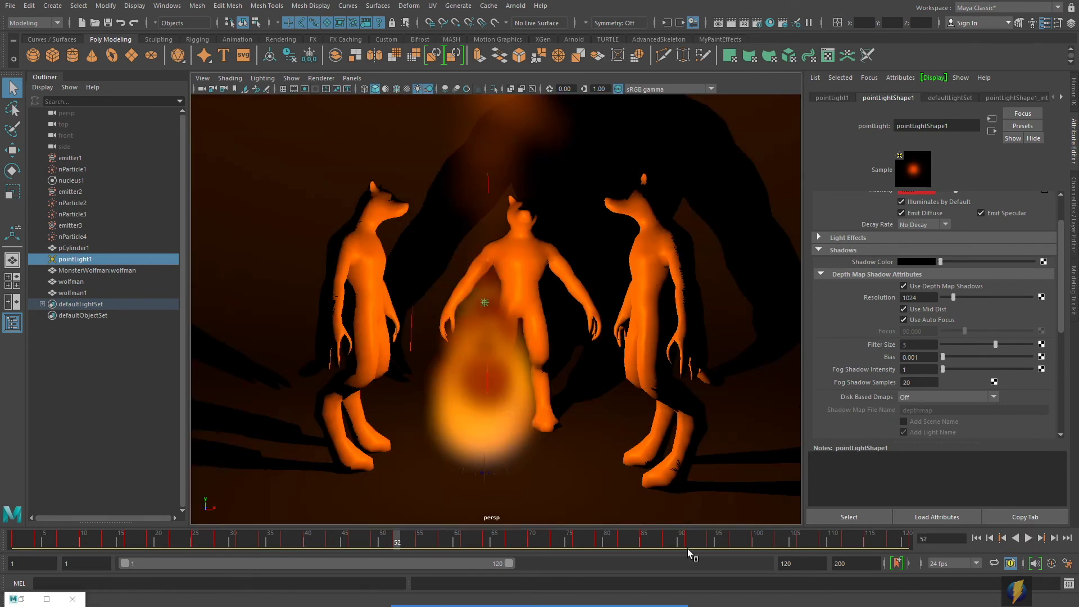
pyautogui.press('w')
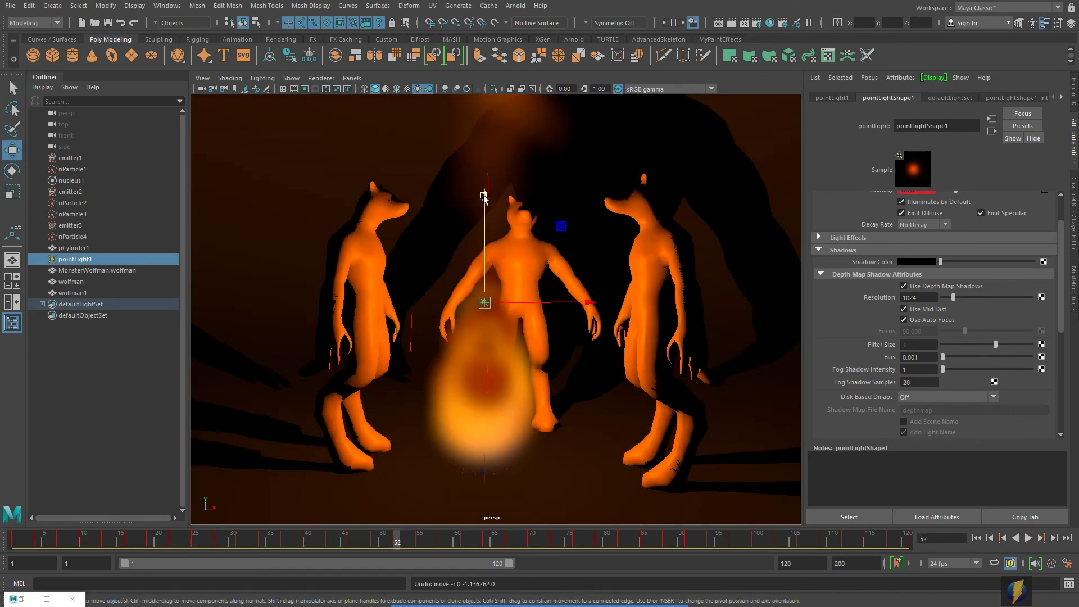
# Step: Drag pointLight1 down toward the fire and preview the longer shadows in playback
pyautogui.moveTo(484, 198); pyautogui.dragTo(479, 275)
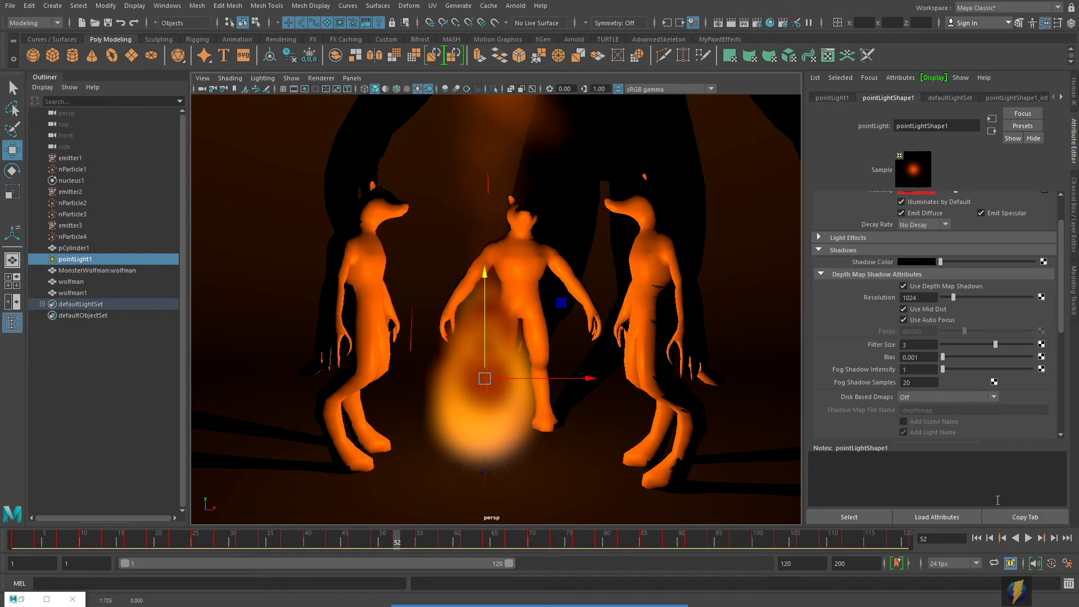
pyautogui.click(1028, 537)
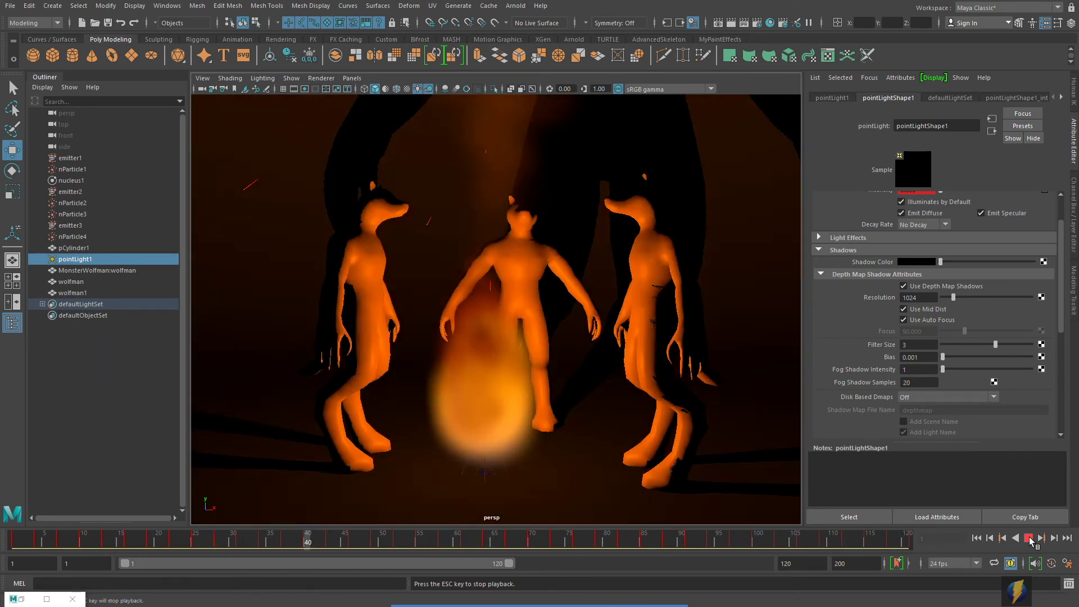
pyautogui.click(1030, 541)
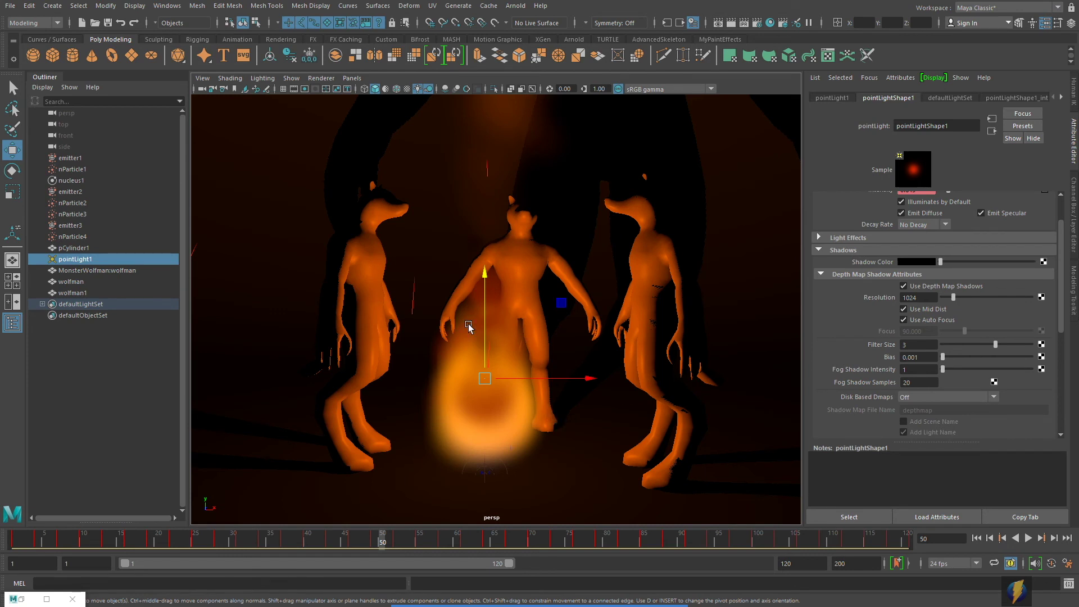
pyautogui.click(171, 8)
# Step: In light-centric light linking, unlink nParticle1–4 from pointLight1's illuminated objects
pyautogui.moveTo(188, 91)
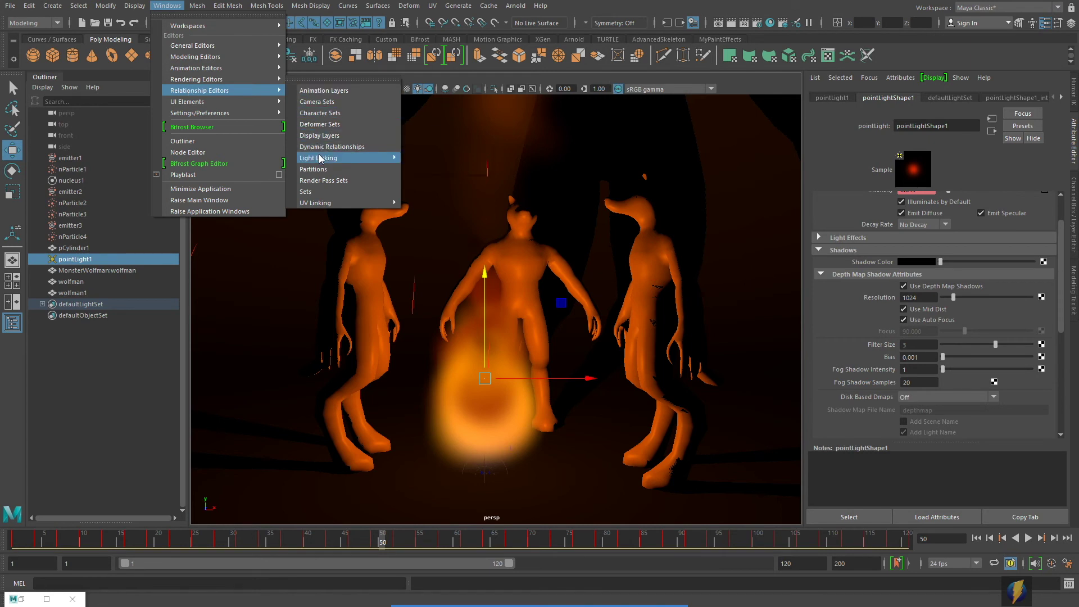
pyautogui.moveTo(321, 159)
pyautogui.click(431, 158)
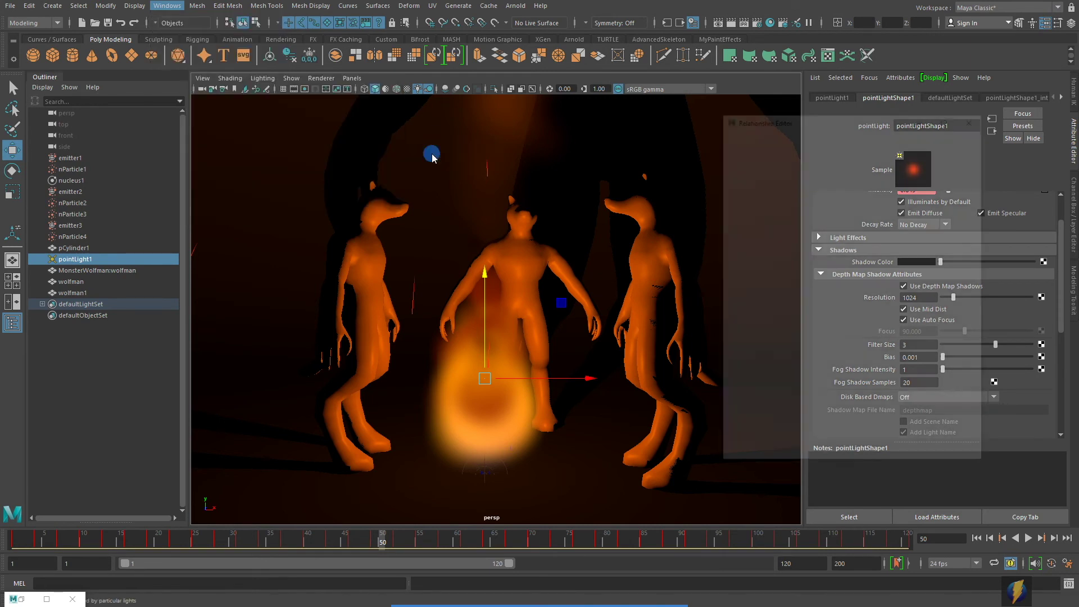
pyautogui.moveTo(844, 118); pyautogui.dragTo(706, 158)
pyautogui.click(724, 237)
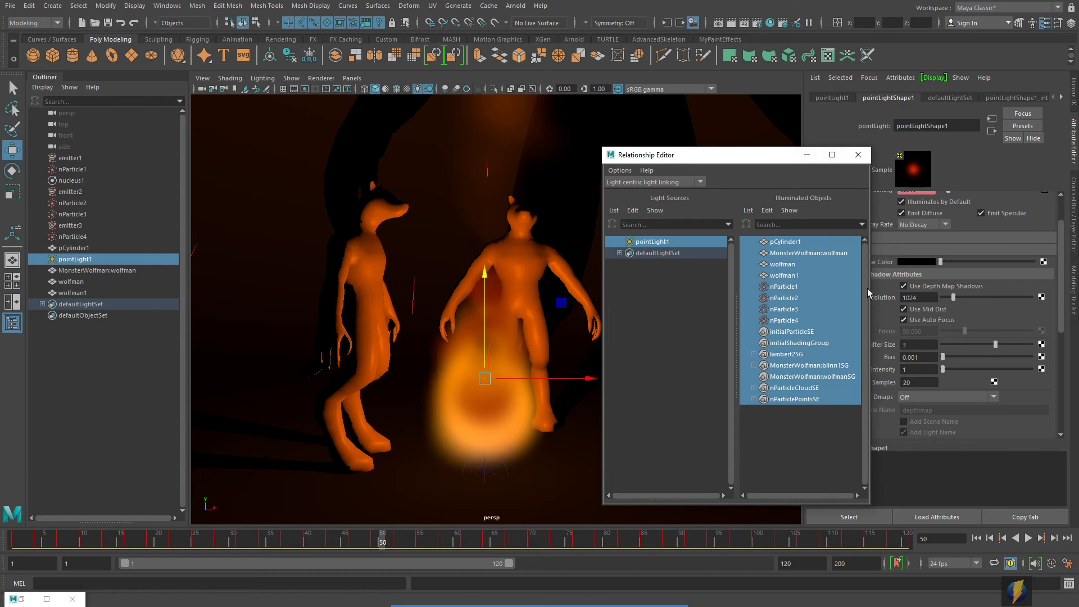
pyautogui.click(791, 287)
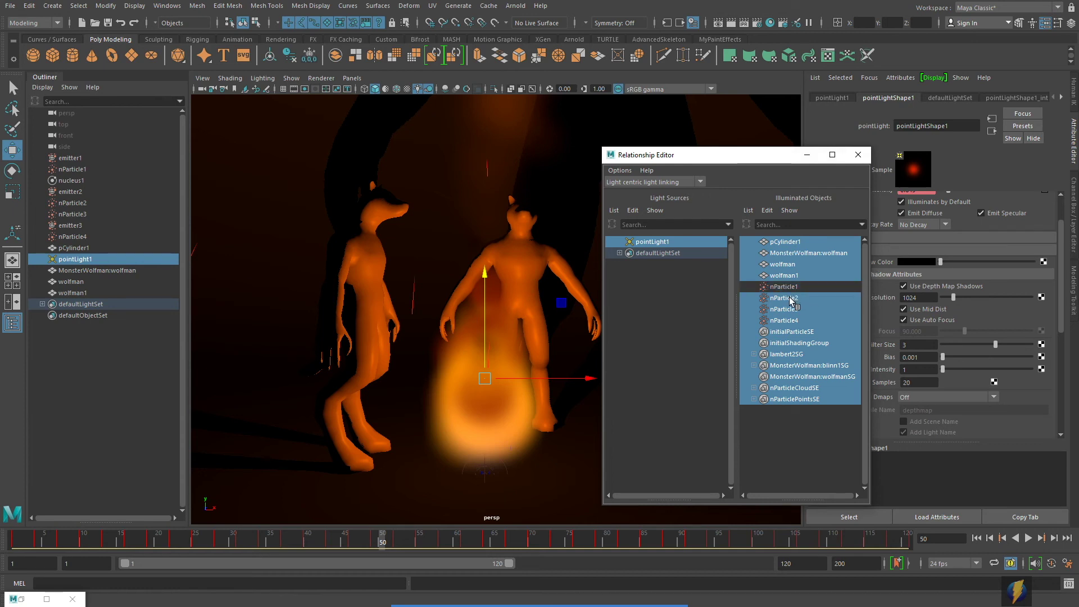
pyautogui.click(790, 299)
pyautogui.click(793, 309)
pyautogui.click(826, 321)
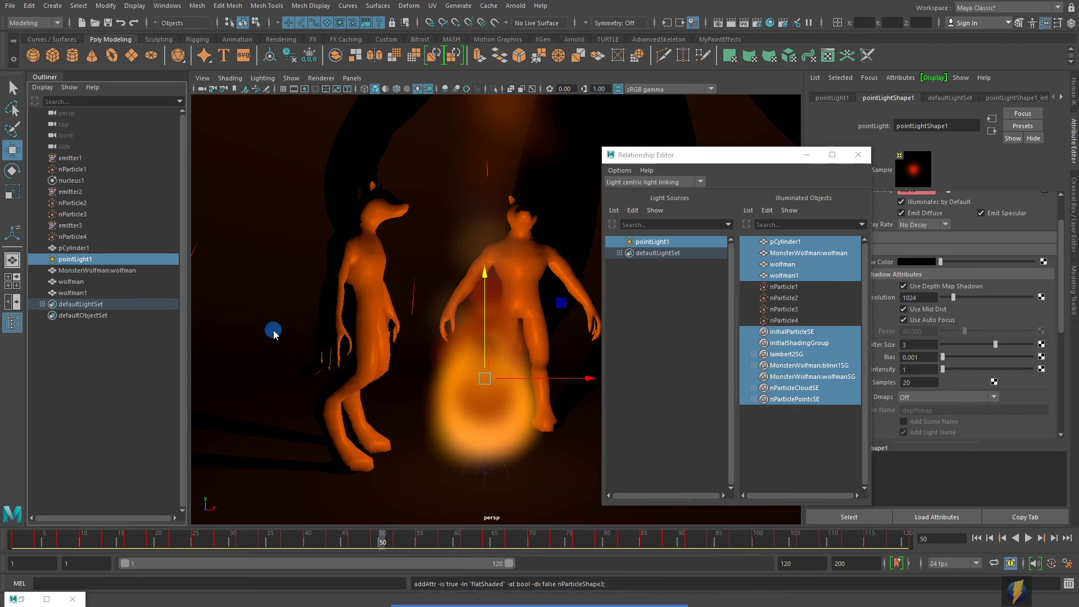
# Step: Draw an annotation arrow at the particle systems and close the light-linking editor
pyautogui.moveTo(273, 334)
pyautogui.mouseDown()
pyautogui.moveTo(108, 120)
pyautogui.moveTo(109, 340)
pyautogui.moveTo(79, 140)
pyautogui.moveTo(86, 204)
pyautogui.moveTo(116, 187)
pyautogui.moveTo(137, 235)
pyautogui.moveTo(118, 191)
pyautogui.moveTo(104, 230)
pyautogui.mouseUp()
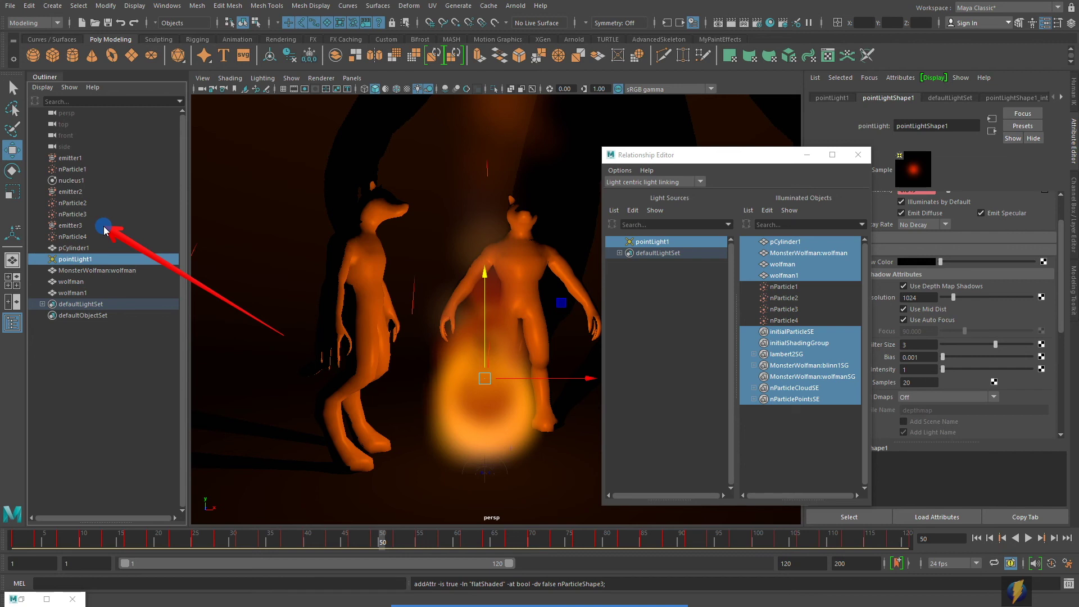
pyautogui.moveTo(105, 229); pyautogui.dragTo(105, 230)
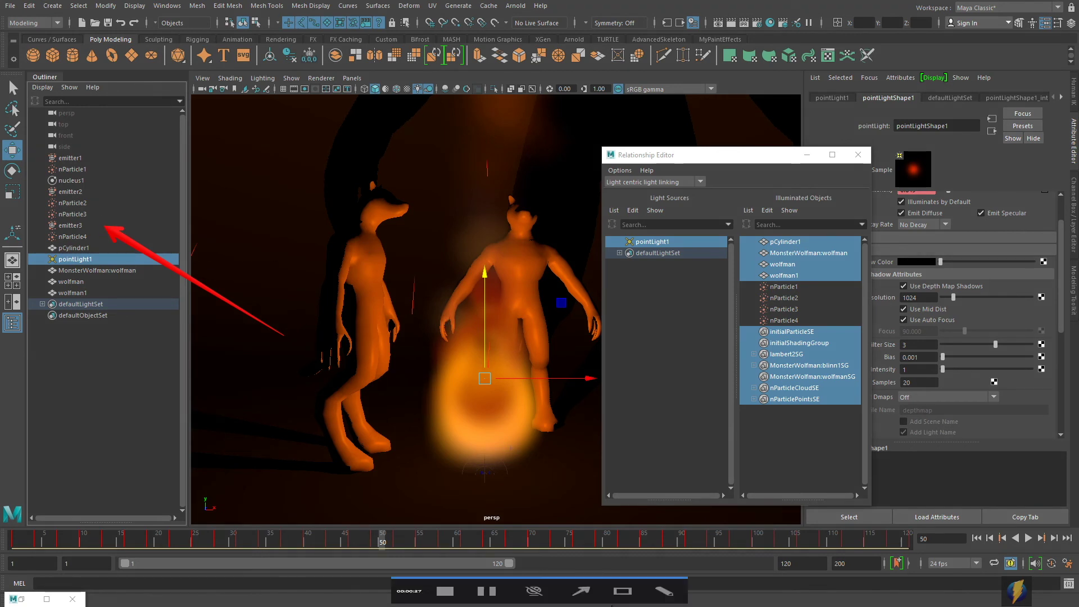
pyautogui.moveTo(478, 407)
pyautogui.mouseDown()
pyautogui.moveTo(537, 355)
pyautogui.moveTo(626, 241)
pyautogui.moveTo(696, 230)
pyautogui.moveTo(778, 325)
pyautogui.mouseUp()
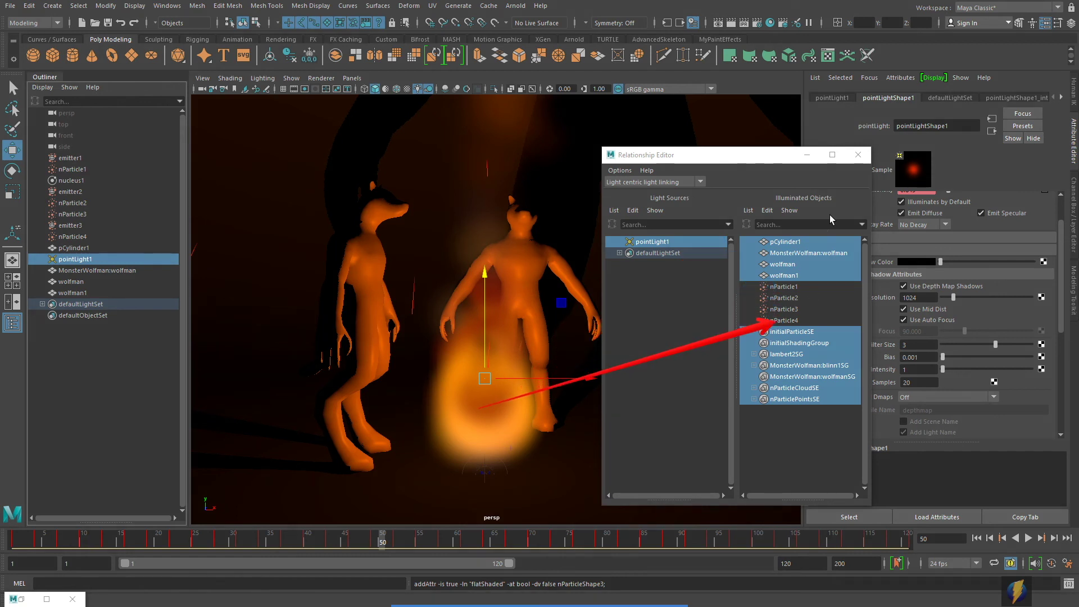
pyautogui.click(858, 155)
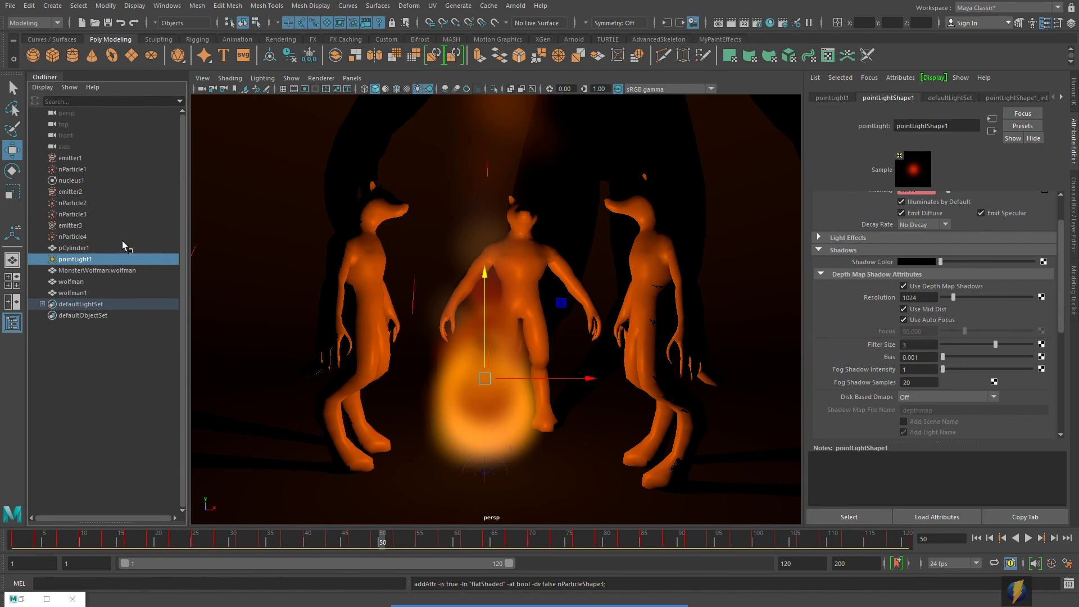
# Step: Rename nParticle1 to Smoke in the Channel Box name field
pyautogui.click(73, 169)
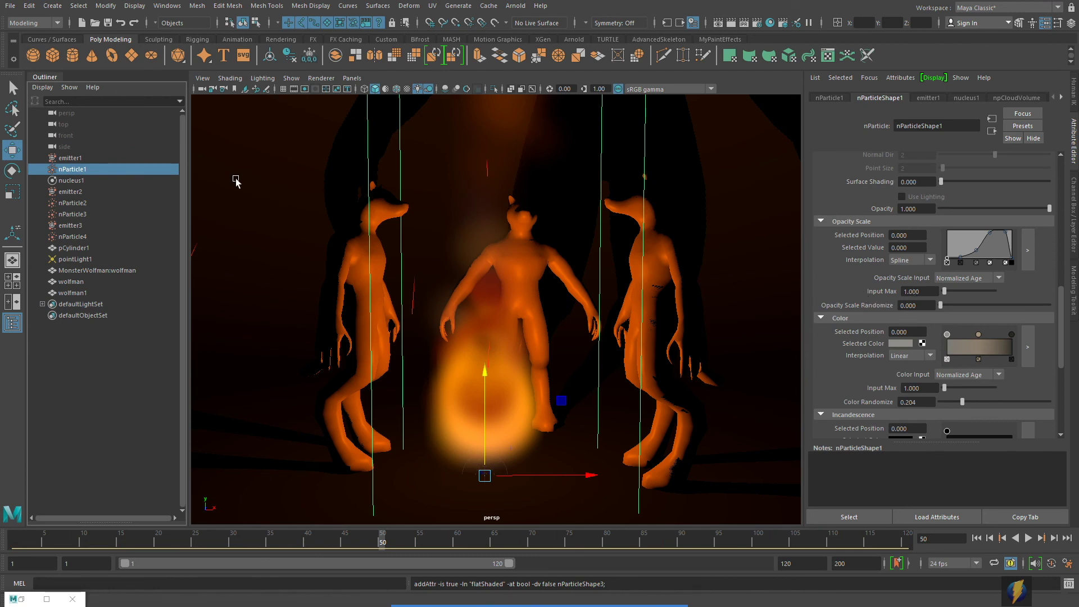
pyautogui.click(1075, 205)
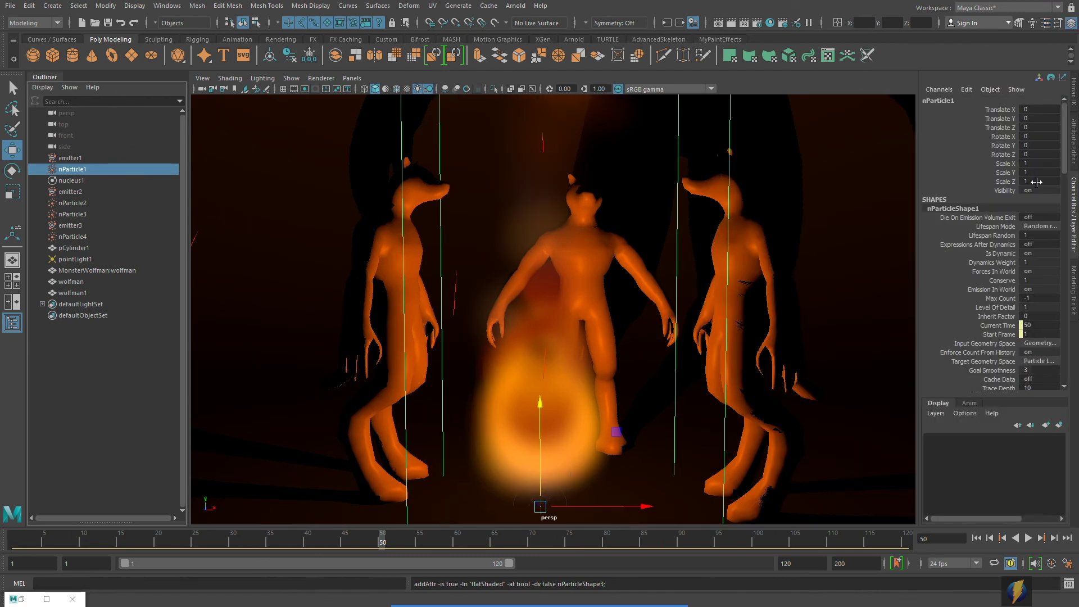
pyautogui.click(953, 100)
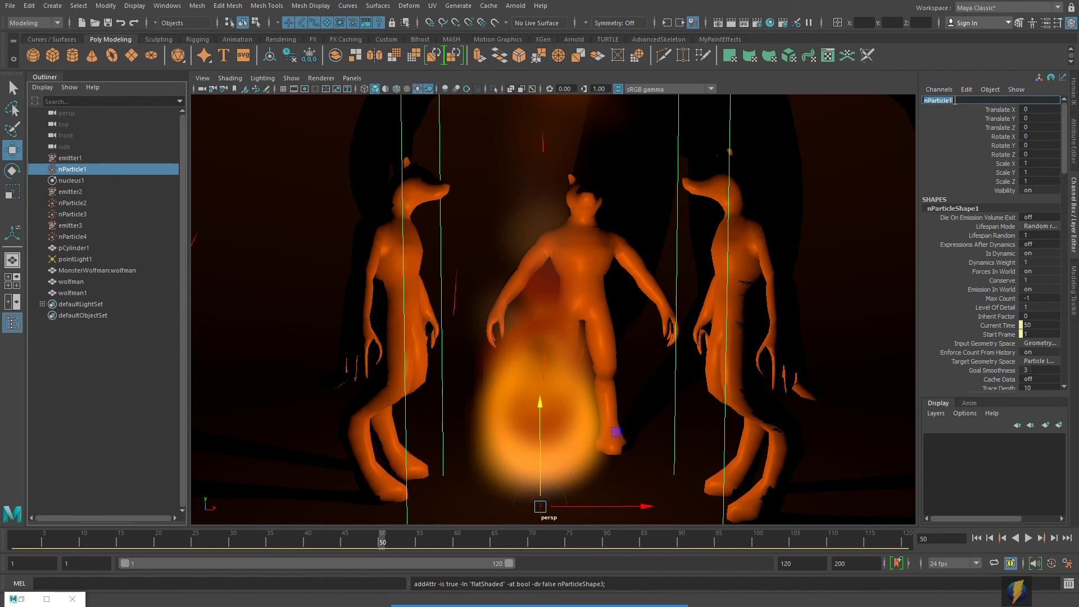
pyautogui.write('Sml')
pyautogui.write('ke')
pyautogui.press('Return')
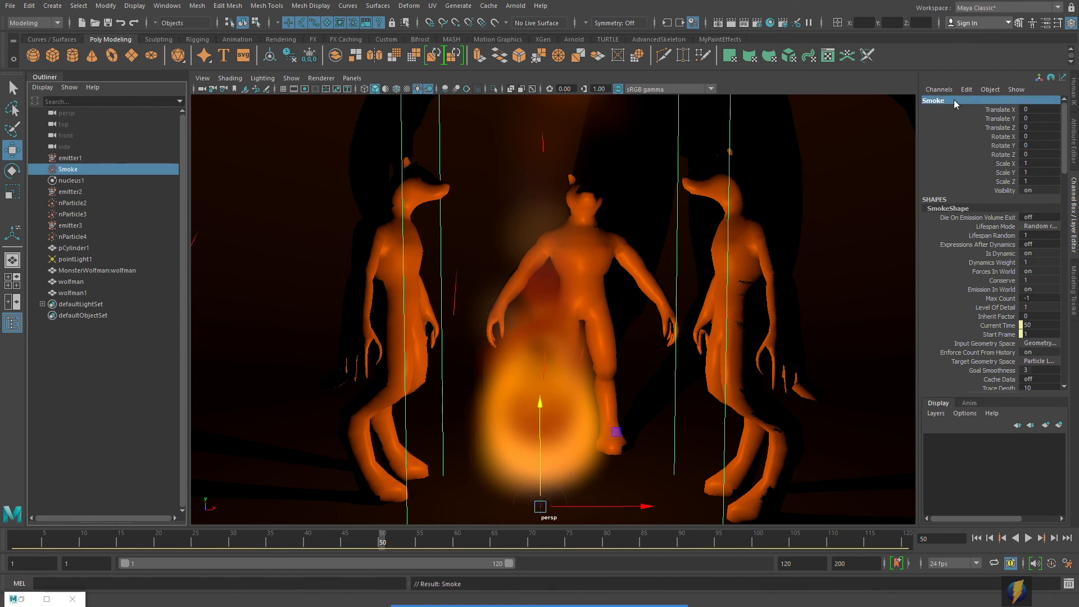
# Step: Rename nParticle2 to Fire_particle
pyautogui.click(79, 204)
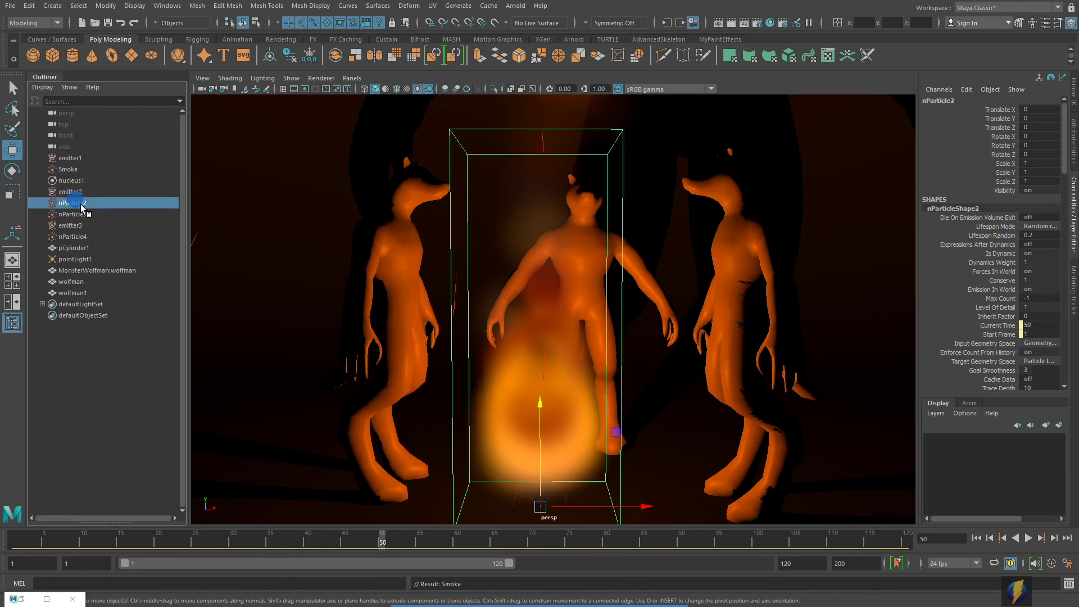
pyautogui.hotkey('ctrl', 'a')
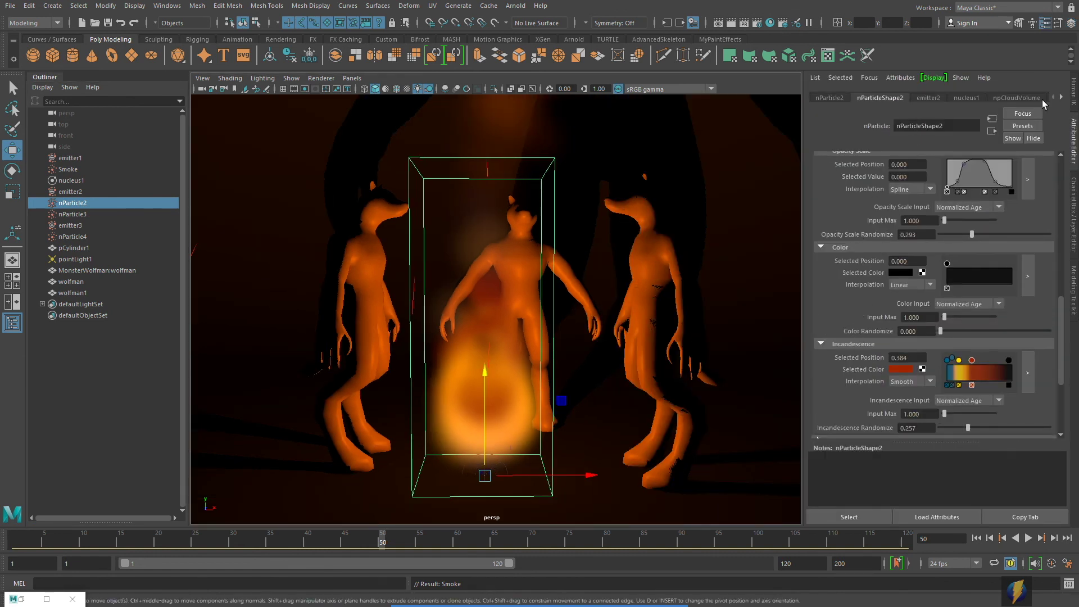
pyautogui.click(1075, 200)
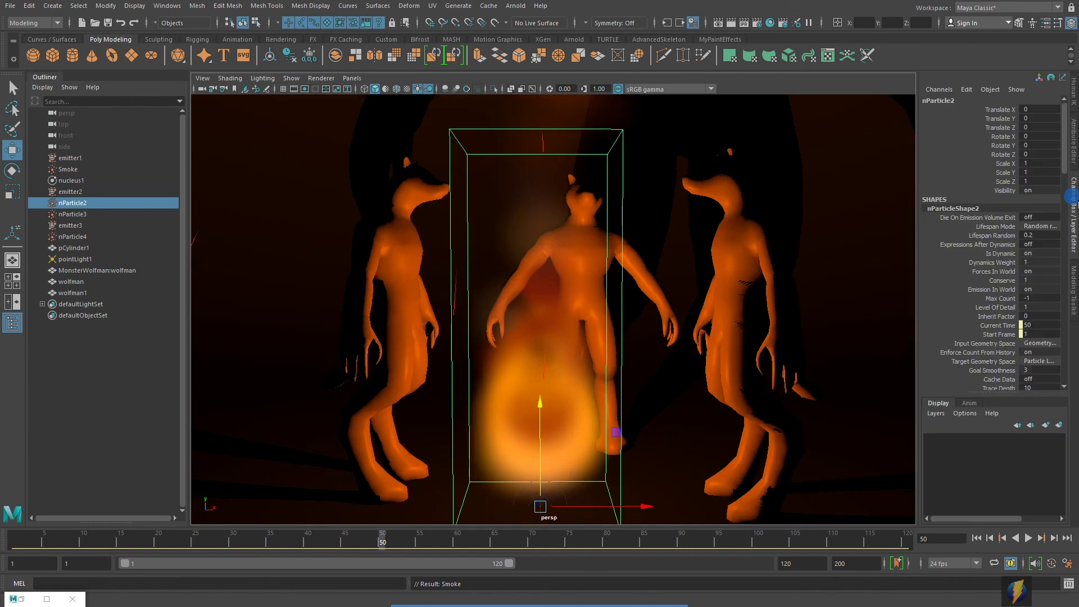
pyautogui.doubleClick(956, 100)
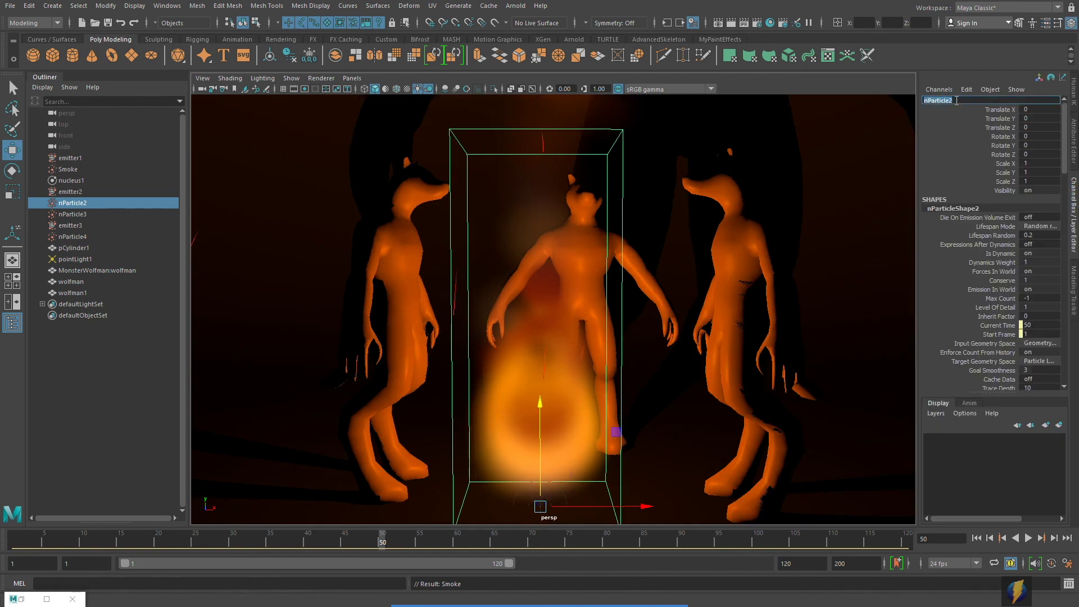
pyautogui.write('Fire_ particle')
pyautogui.press('Return')
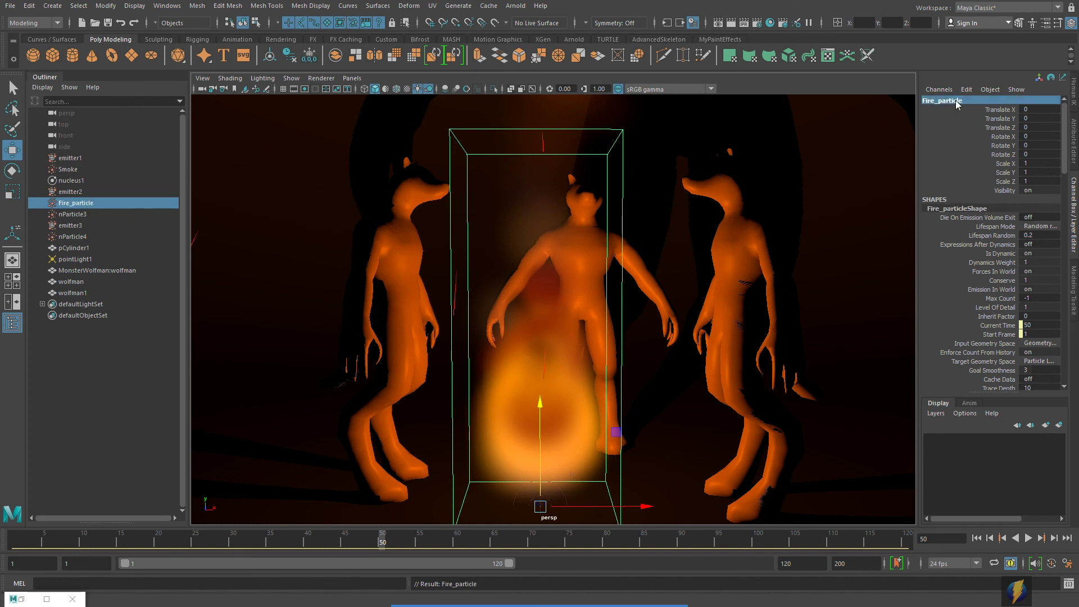
# Step: Append '_particle' to the Smoke system's name, making it Smoke_particle
pyautogui.click(70, 169)
pyautogui.click(954, 100)
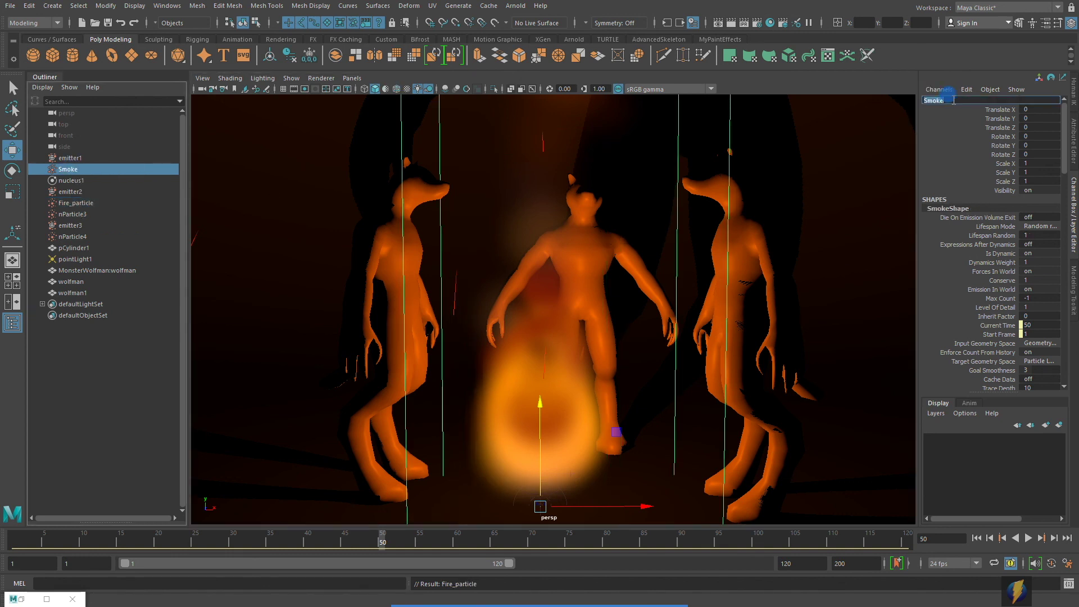
pyautogui.click(952, 100)
pyautogui.write('_particle')
pyautogui.press('Return')
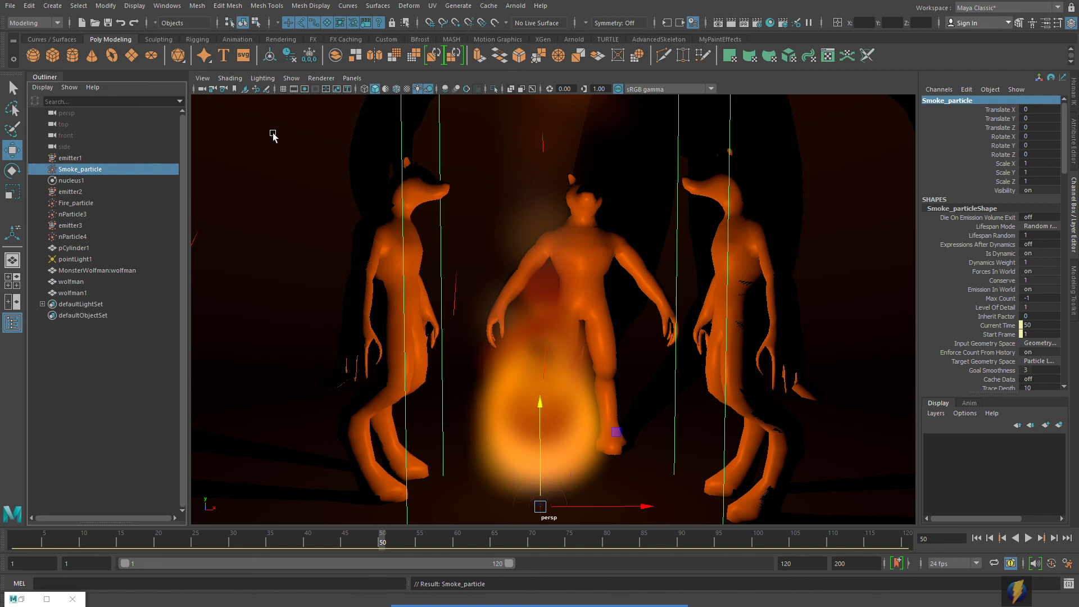
pyautogui.click(406, 198)
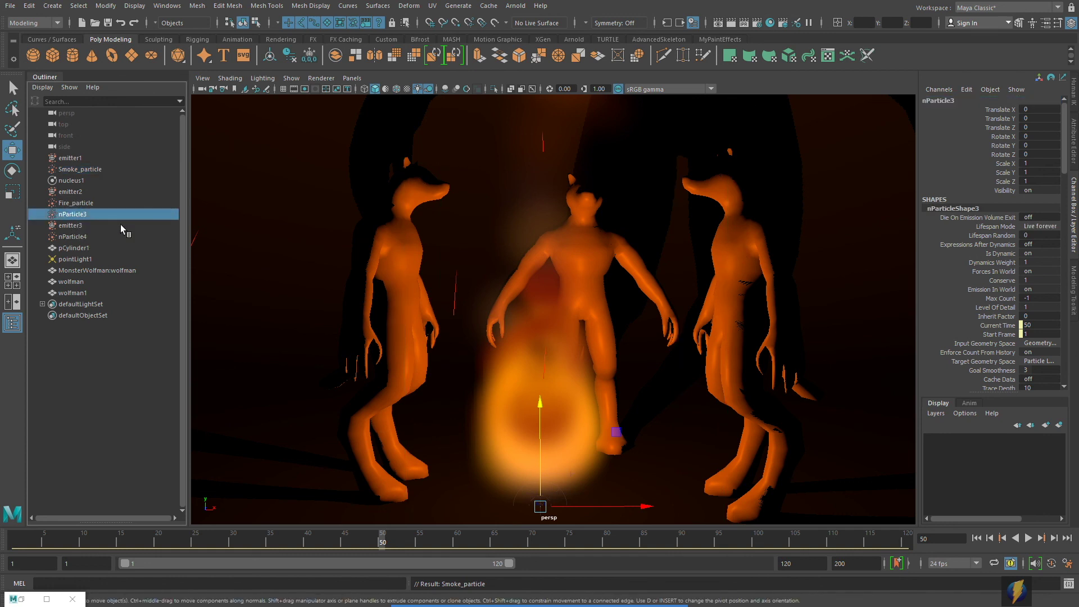
# Step: Delete the nParticle3 particle system and preview the remaining particles
pyautogui.hotkey('ctrl', 'a')
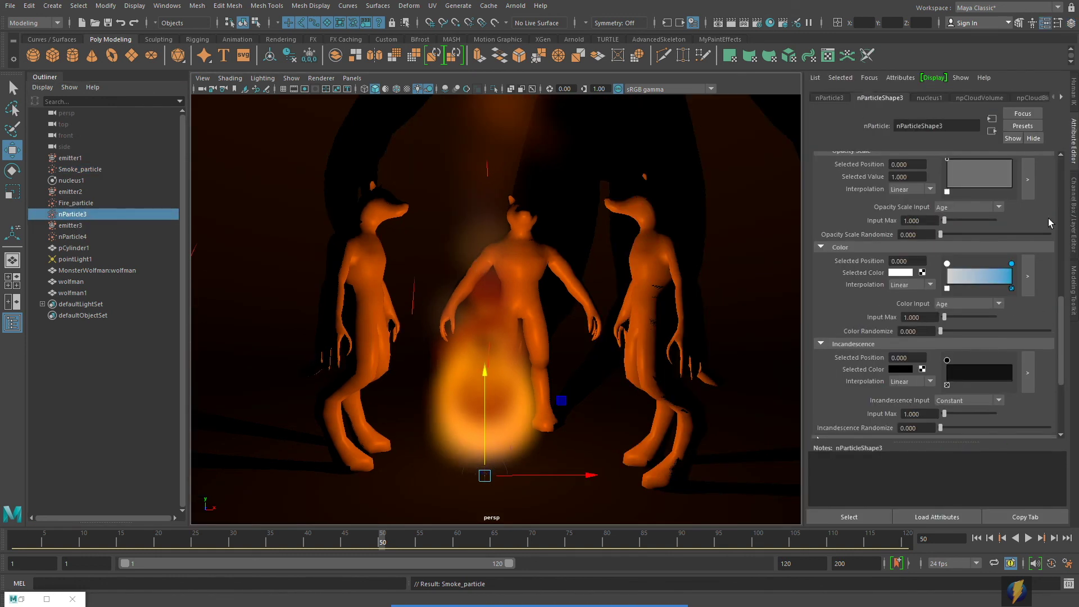
pyautogui.scroll(10, 993, 311)
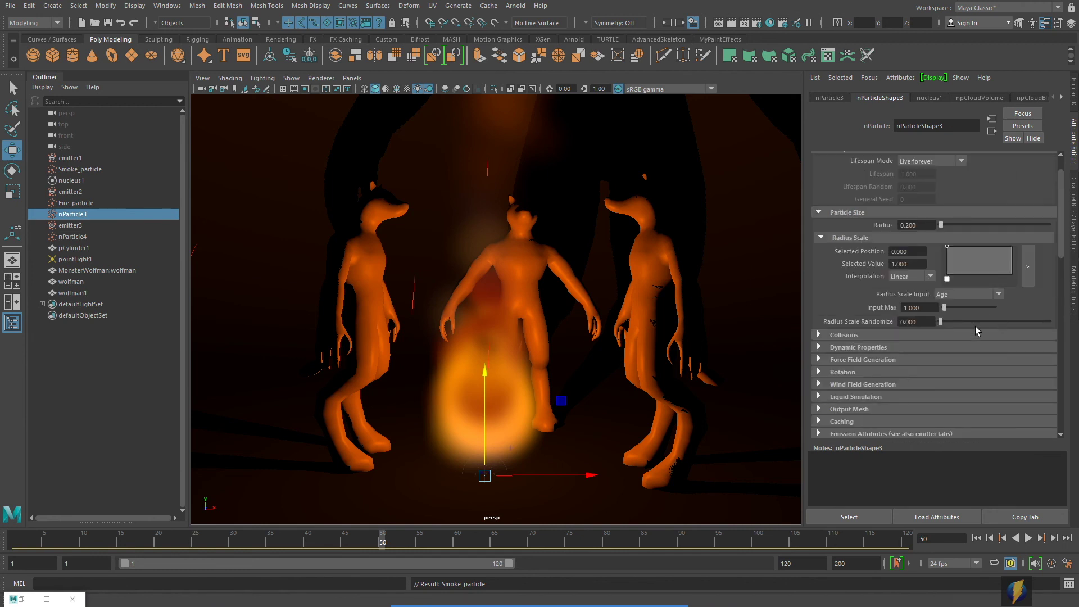
pyautogui.scroll(-8, 955, 332)
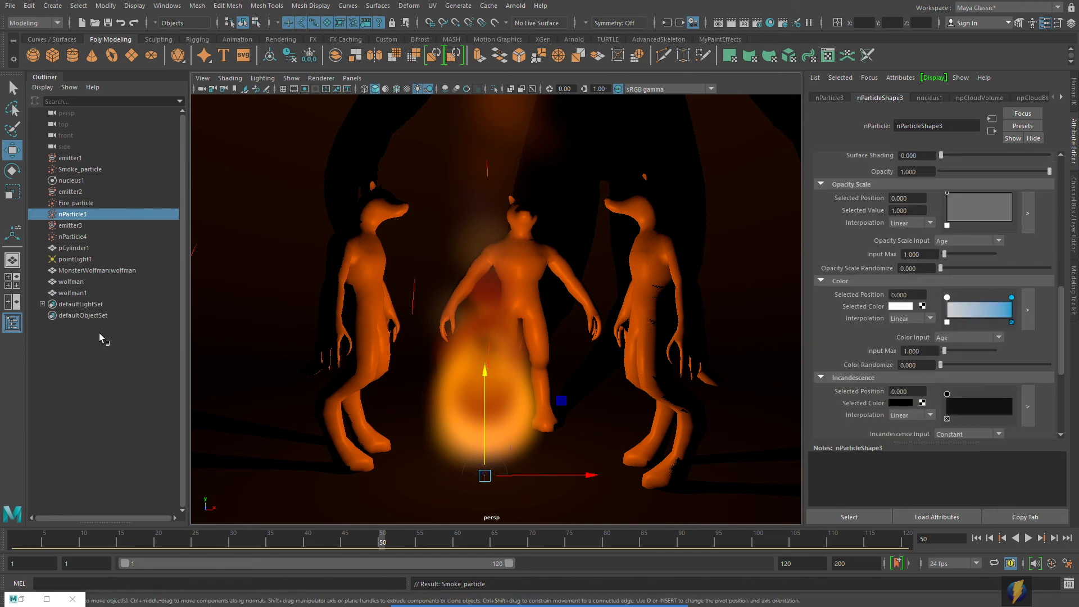
pyautogui.click(80, 355)
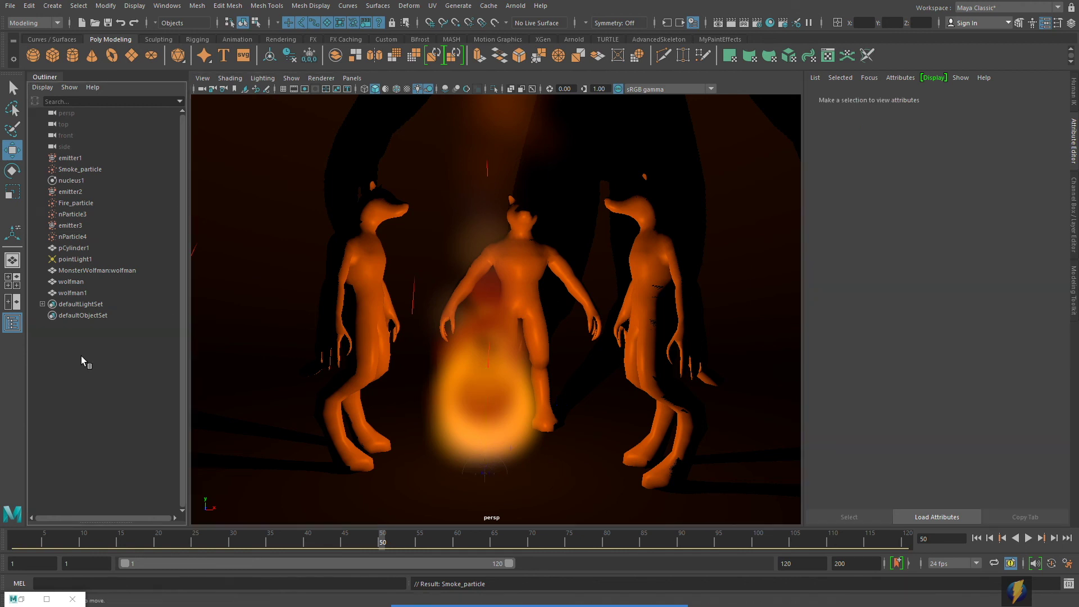
pyautogui.click(73, 214)
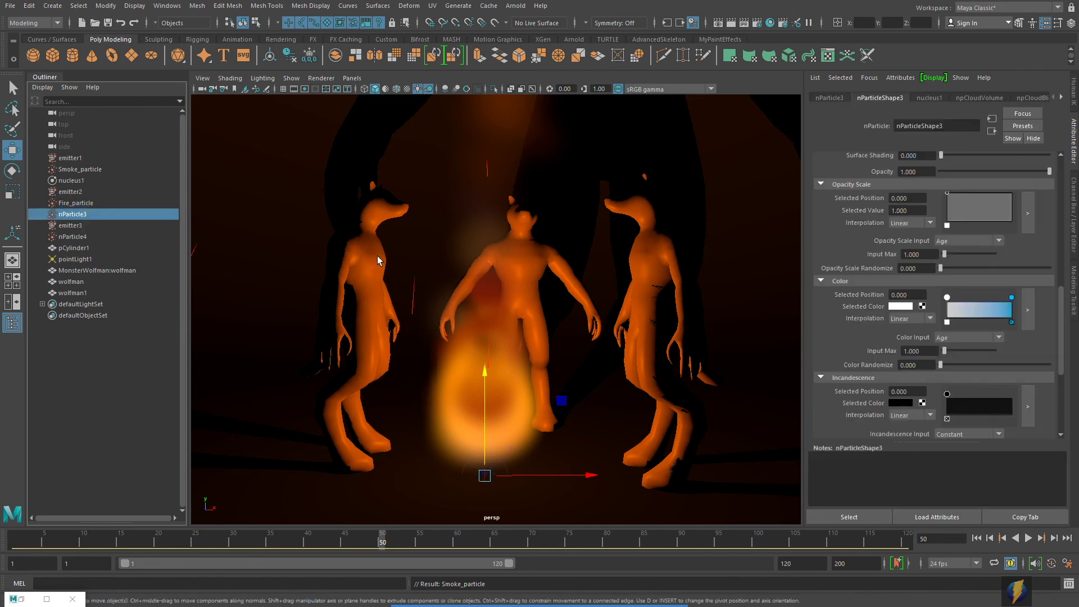
pyautogui.press('Delete')
pyautogui.click(78, 225)
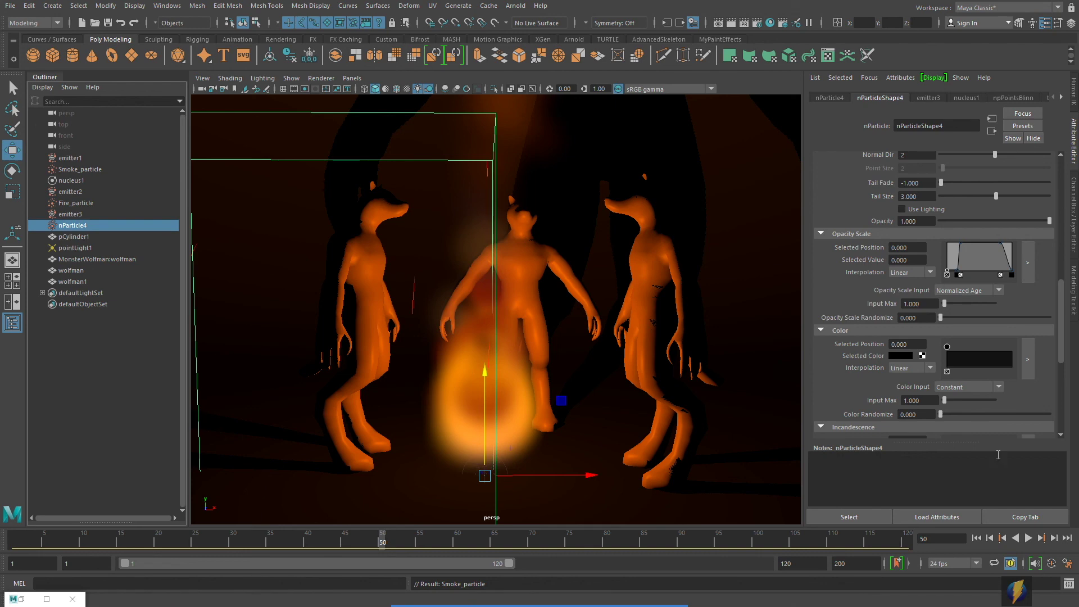
pyautogui.click(1027, 539)
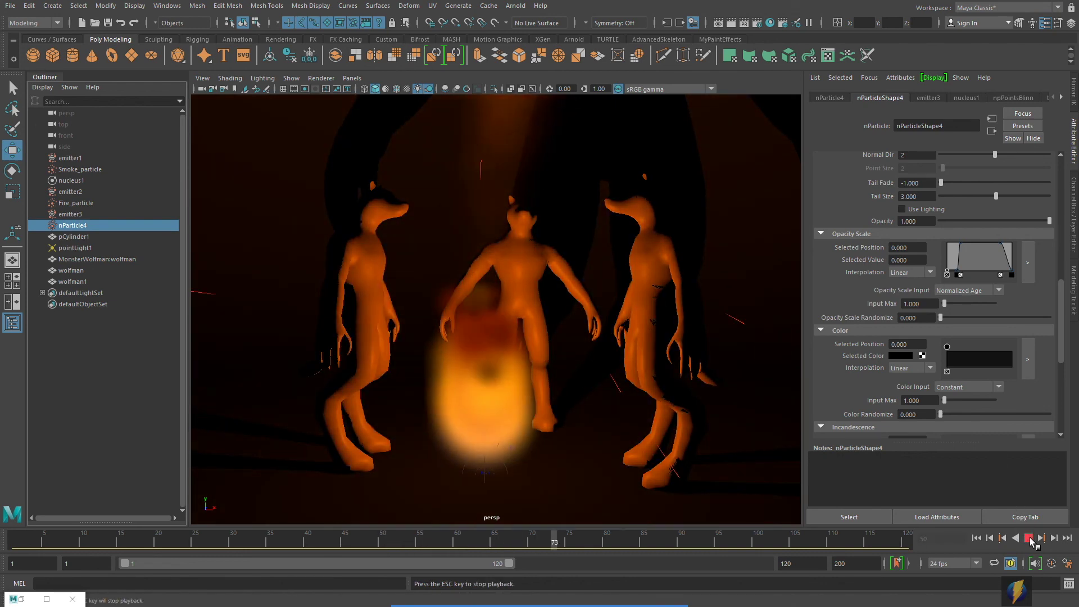
pyautogui.click(1027, 538)
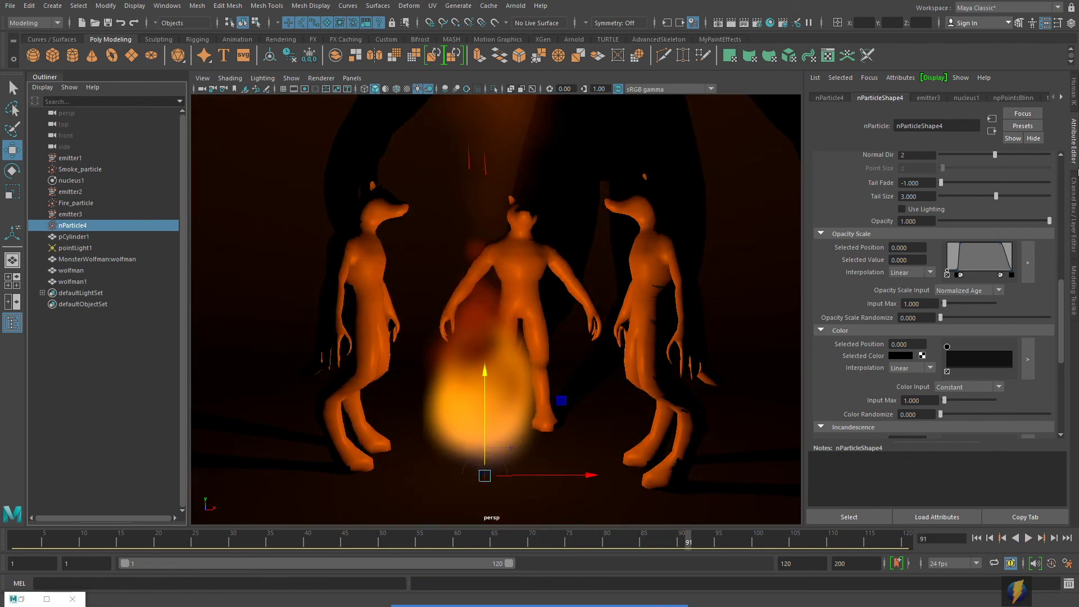
# Step: Rename nParticle4 to Sparks_particle and replay the campfire animation from the first frame
pyautogui.click(1073, 203)
pyautogui.click(961, 101)
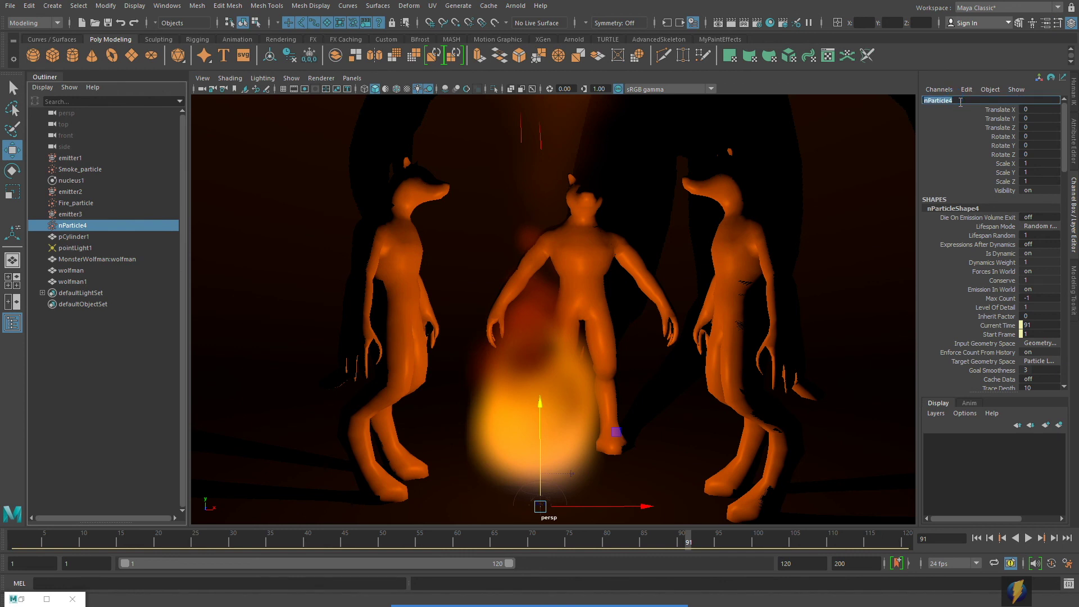
pyautogui.write('So')
pyautogui.tripleClick(956, 103)
pyautogui.click(979, 101)
pyautogui.press('Return')
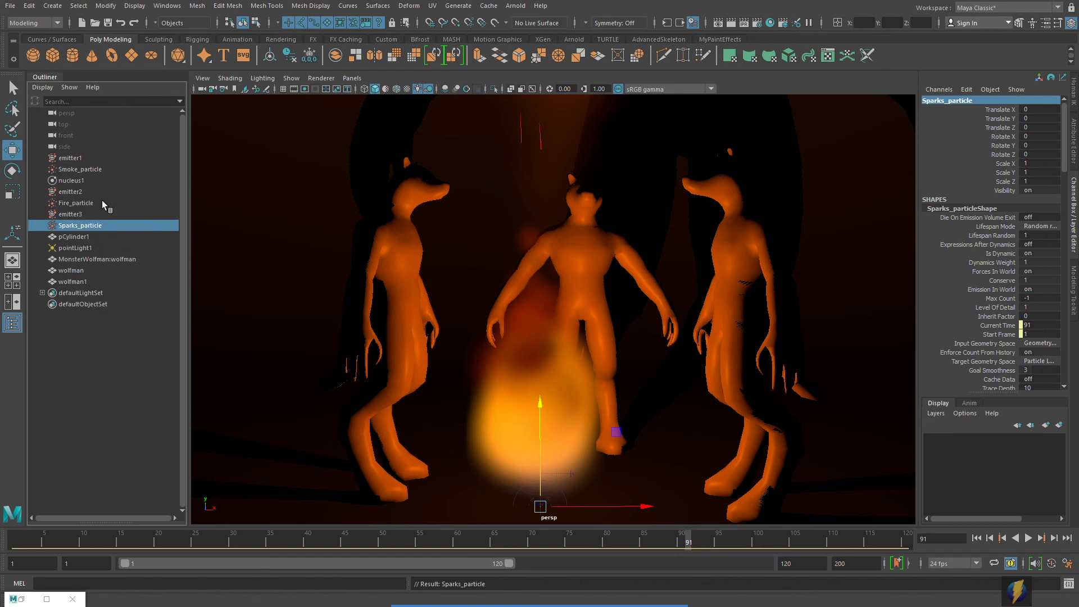
pyautogui.click(977, 538)
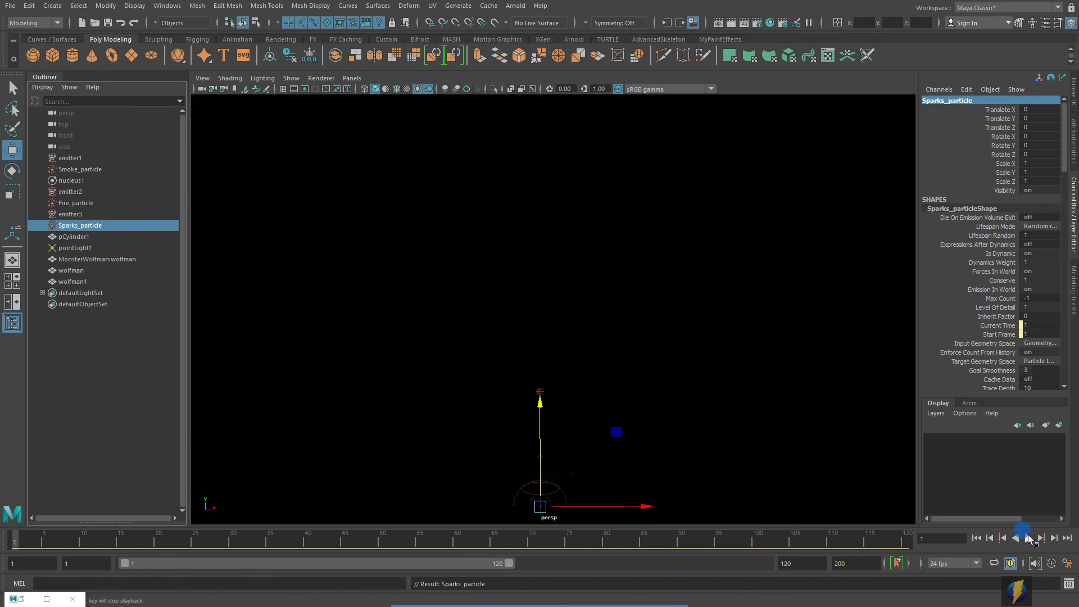
pyautogui.click(1028, 538)
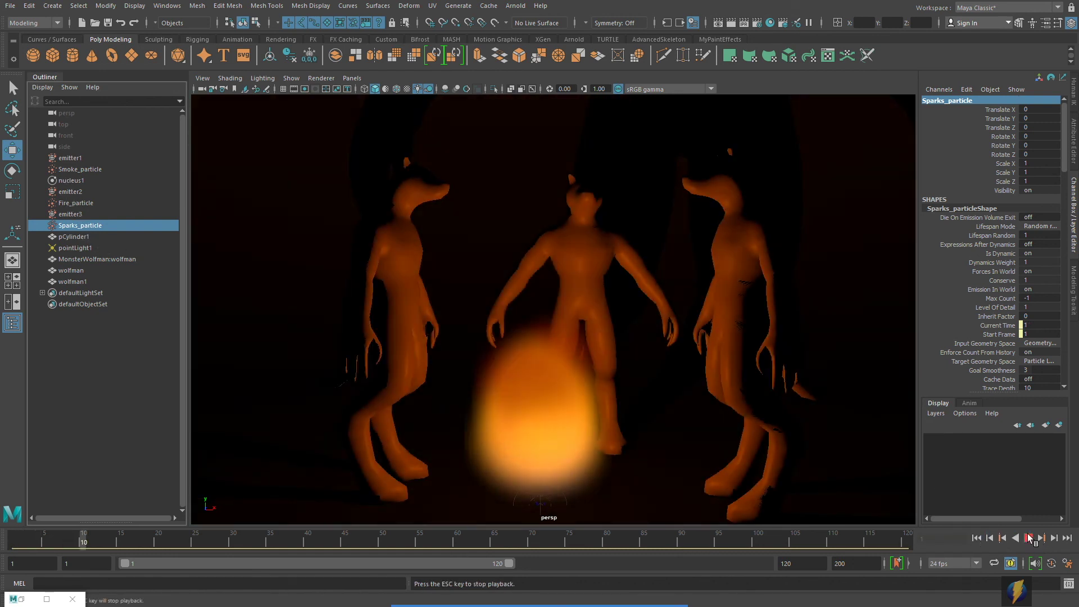